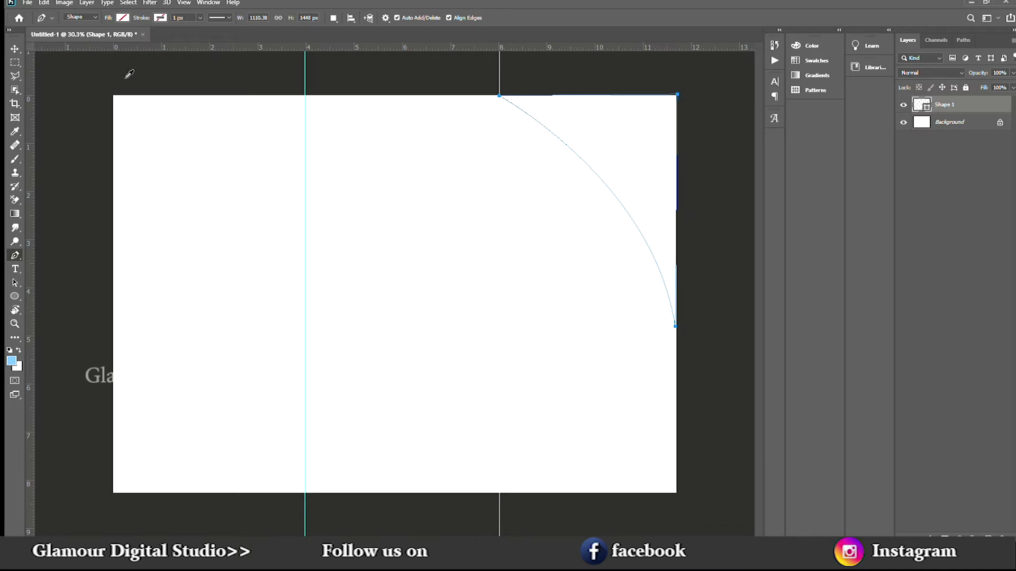
Step: Fill the curved corner shape with blue and enlarge it slightly so it reaches the canvas's right edge
key(alt+BackSpace)
click(15, 48)
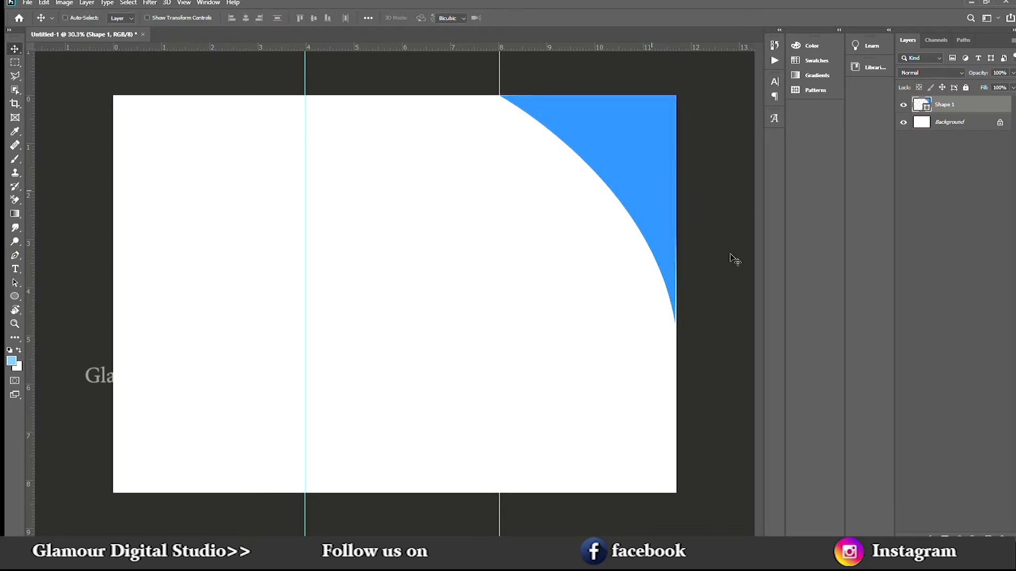
key(ctrl+t)
drag(677, 208, 678, 210)
drag(675, 324, 678, 327)
key(Return)
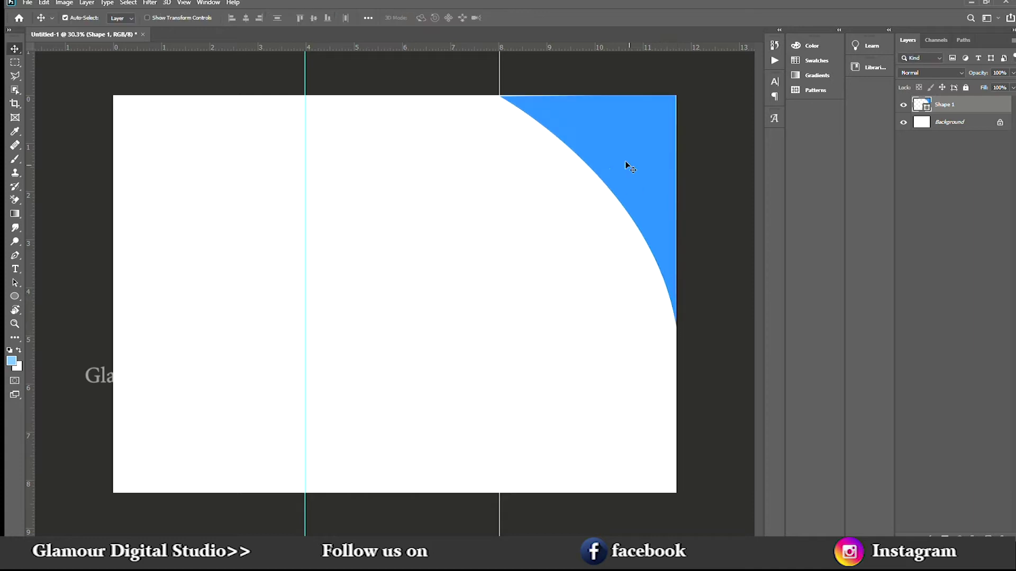
Step: Transform the blue corner shape again so it sits flush with the top and right canvas edges
scroll(595, 177, up, 5)
drag(597, 127, 532, 218)
key(ctrl+t)
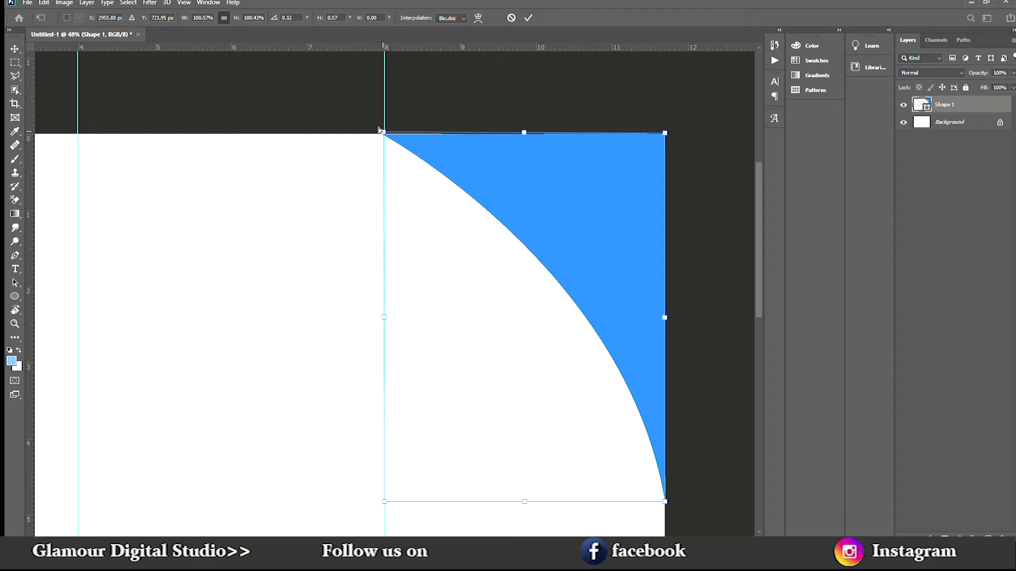
key(Return)
scroll(624, 239, down, 3)
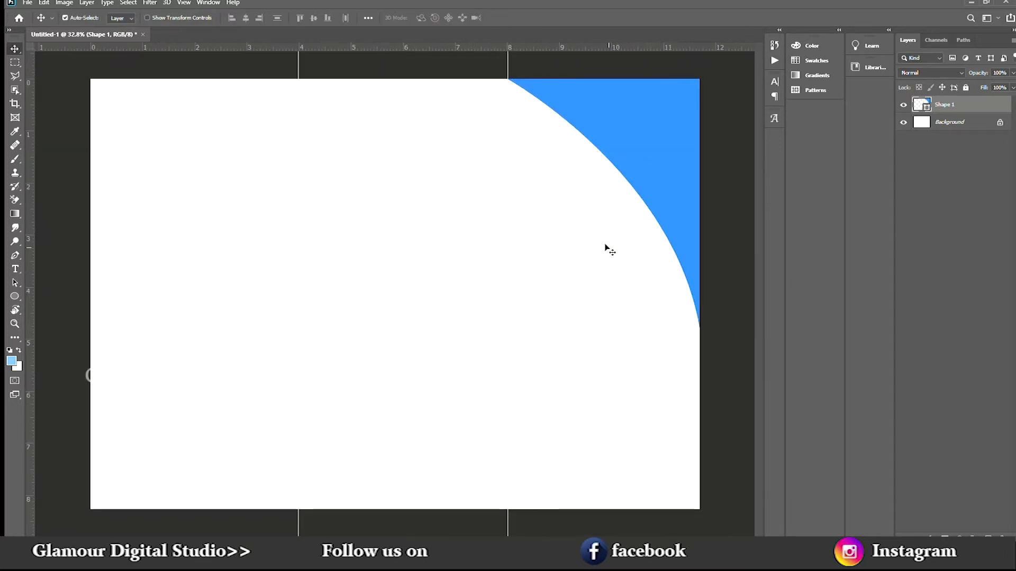
Step: Duplicate the blue corner shape, turn it by 180 degrees and fit the copy into the canvas's lower-left corner
drag(597, 150, 349, 282)
key(ctrl+t)
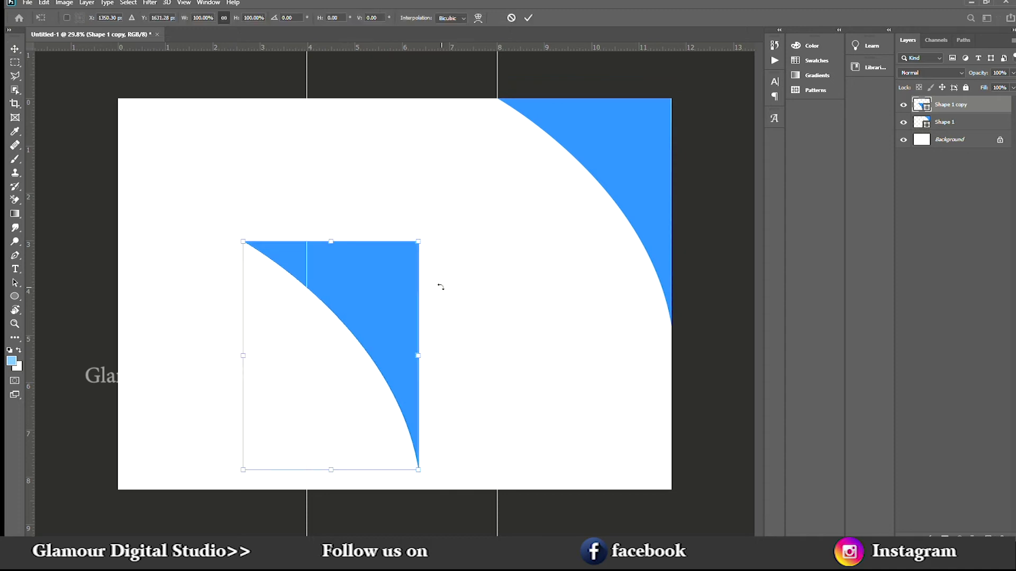
drag(440, 221, 168, 433)
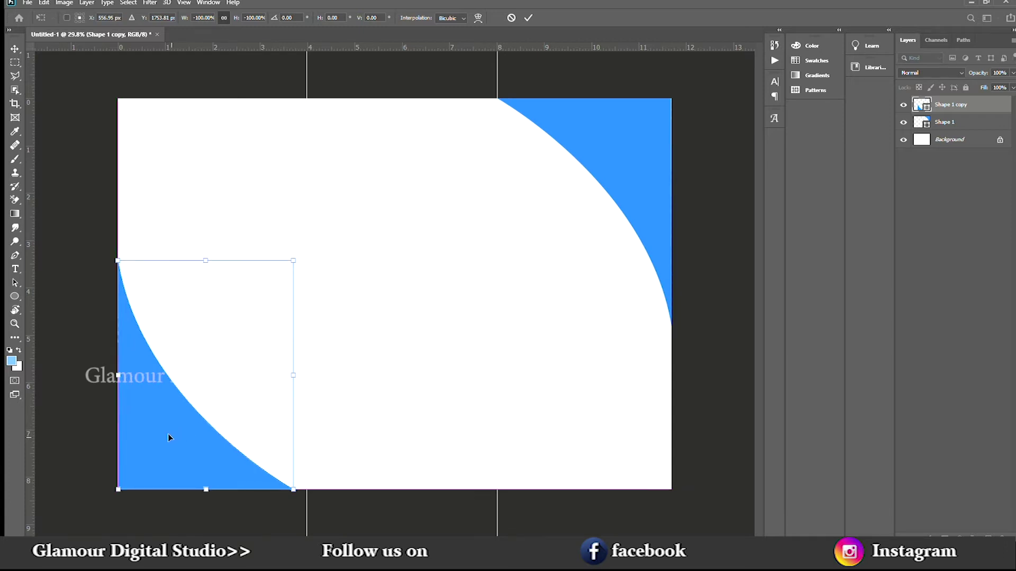
key(Return)
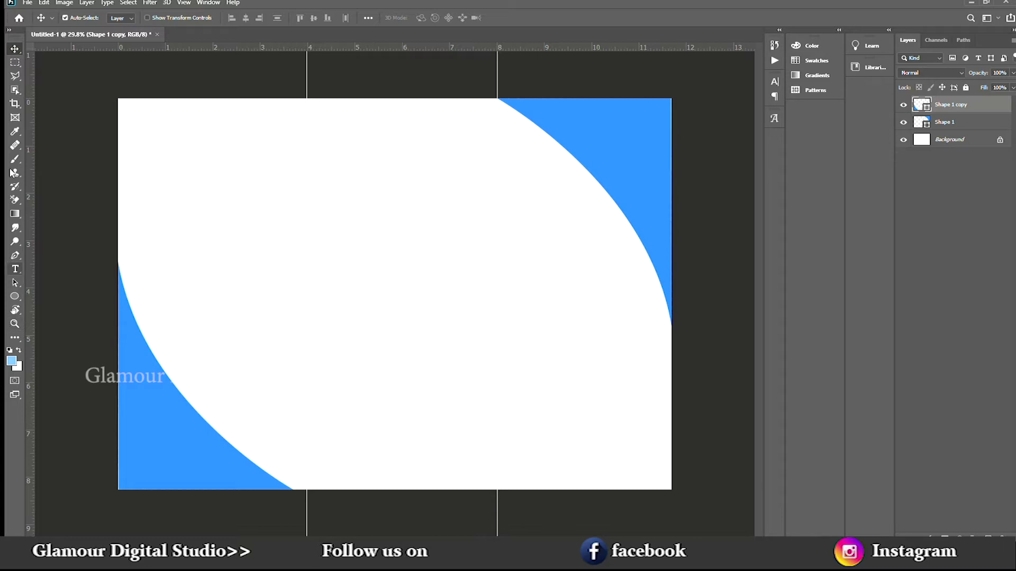
Step: Make a rectangular selection of the middle panel between the two vertical guides over the full page height
click(15, 62)
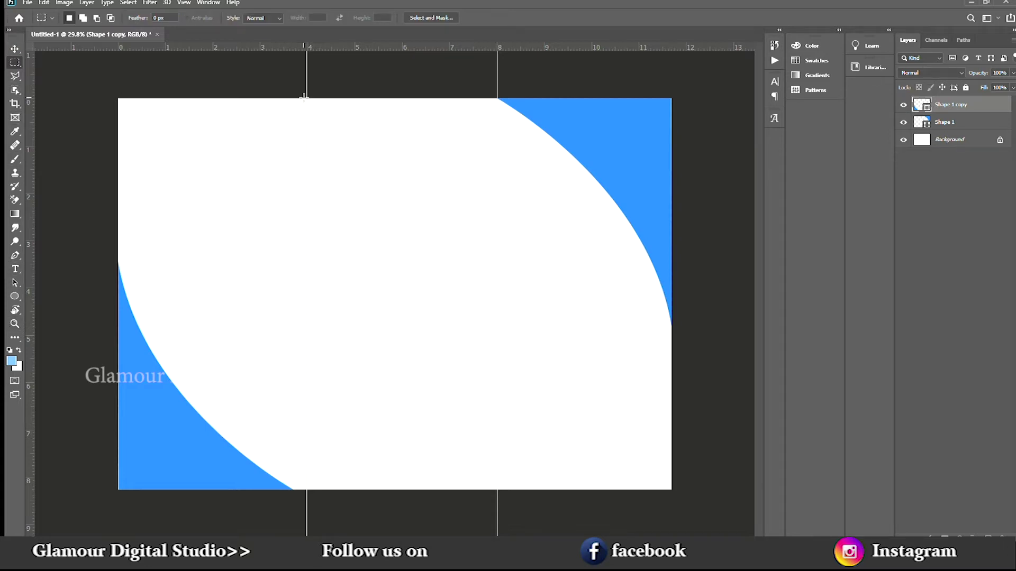
drag(306, 98, 314, 180)
drag(428, 448, 500, 492)
click(17, 214)
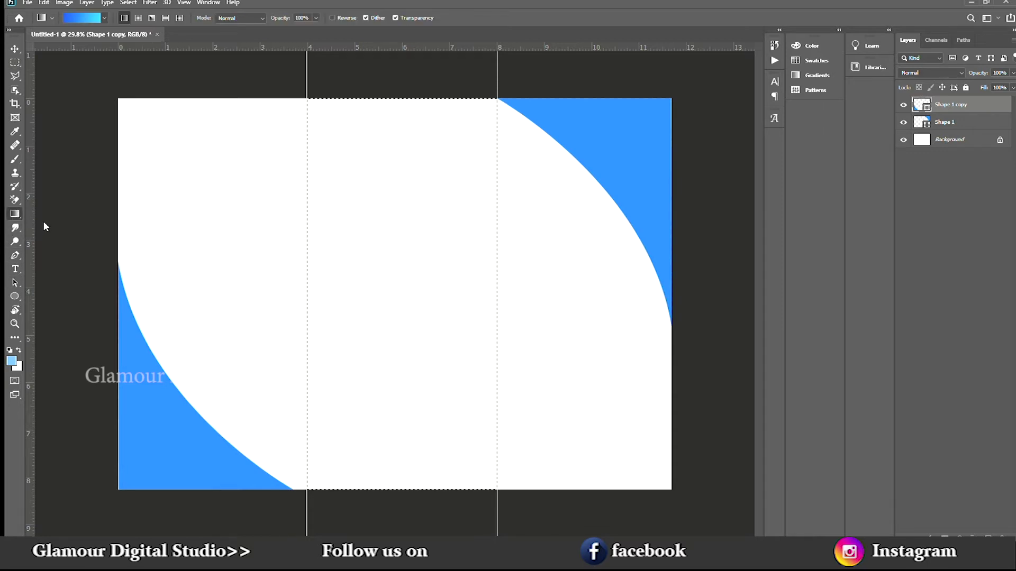
key(shift+g)
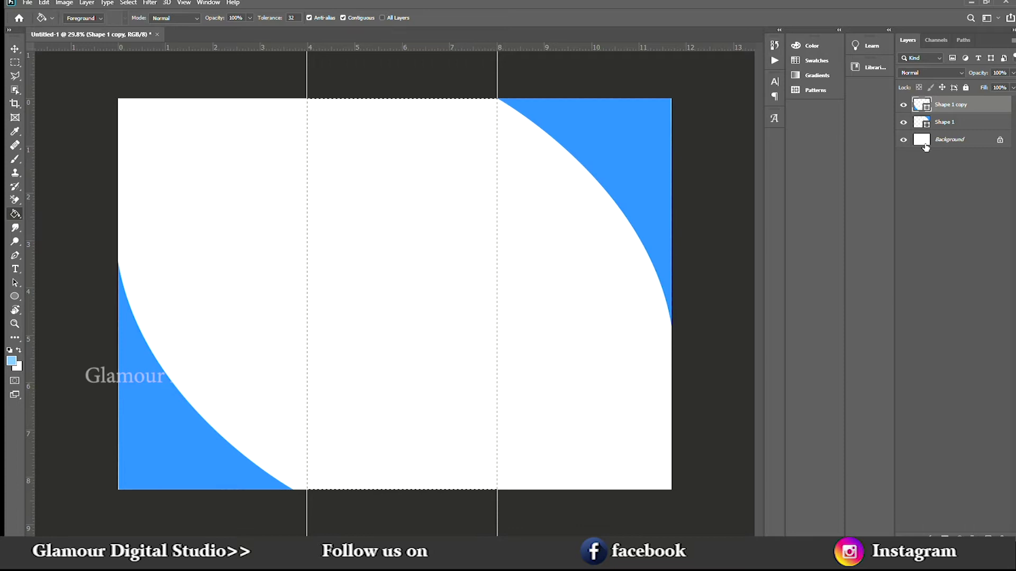
click(15, 49)
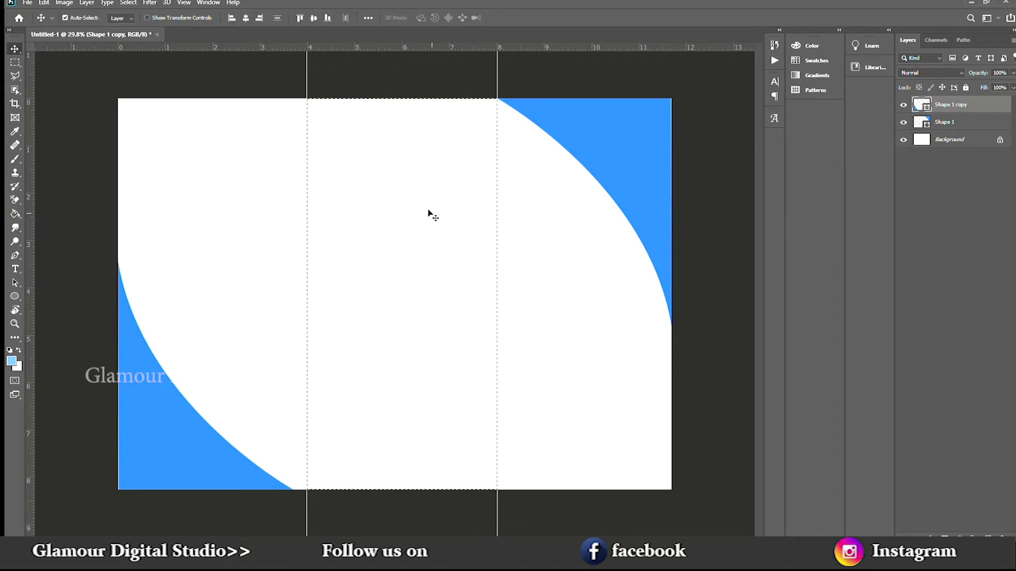
Step: Set the foreground colour to a darker blue
key(i)
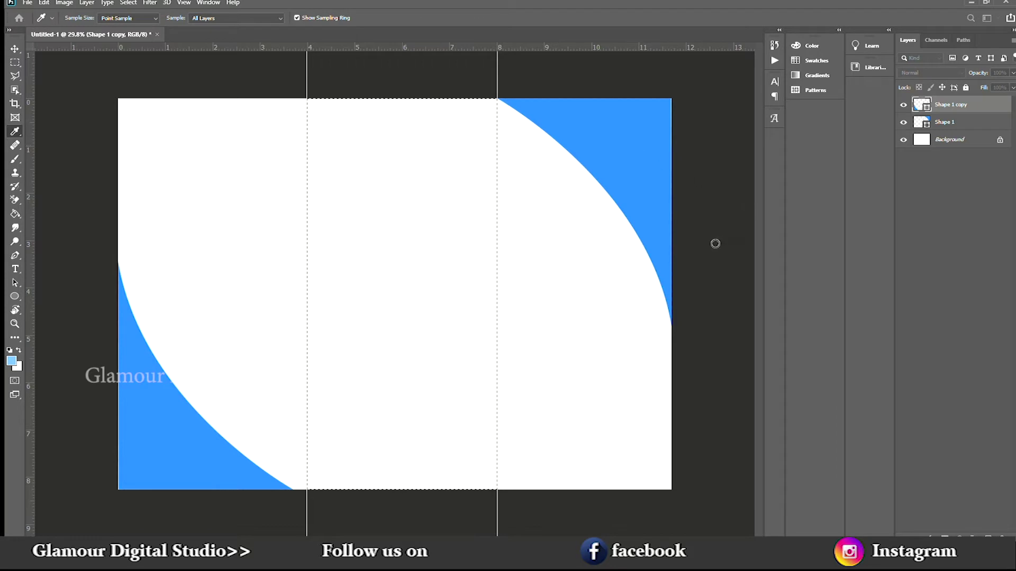
key(v)
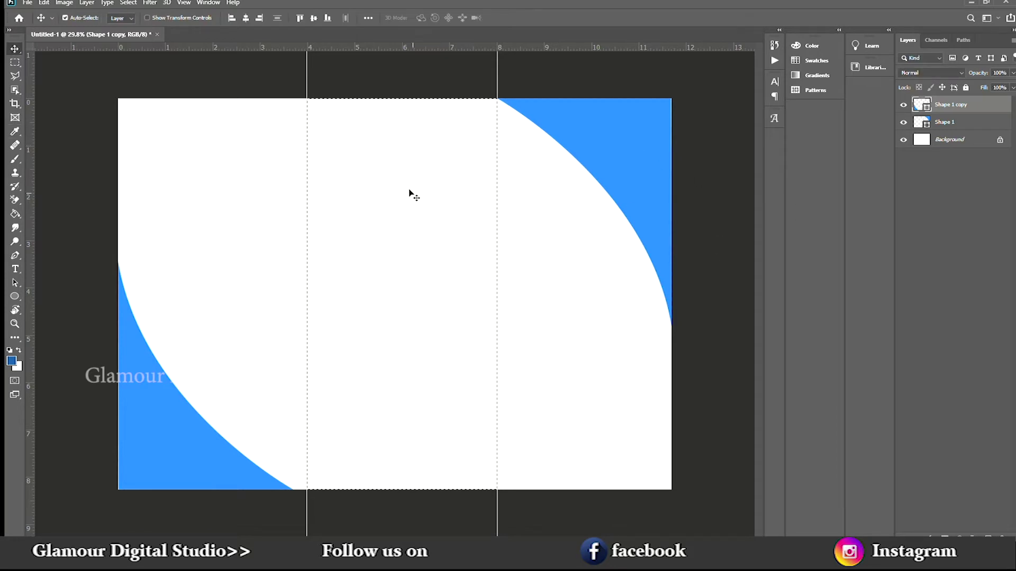
key(ctrl)
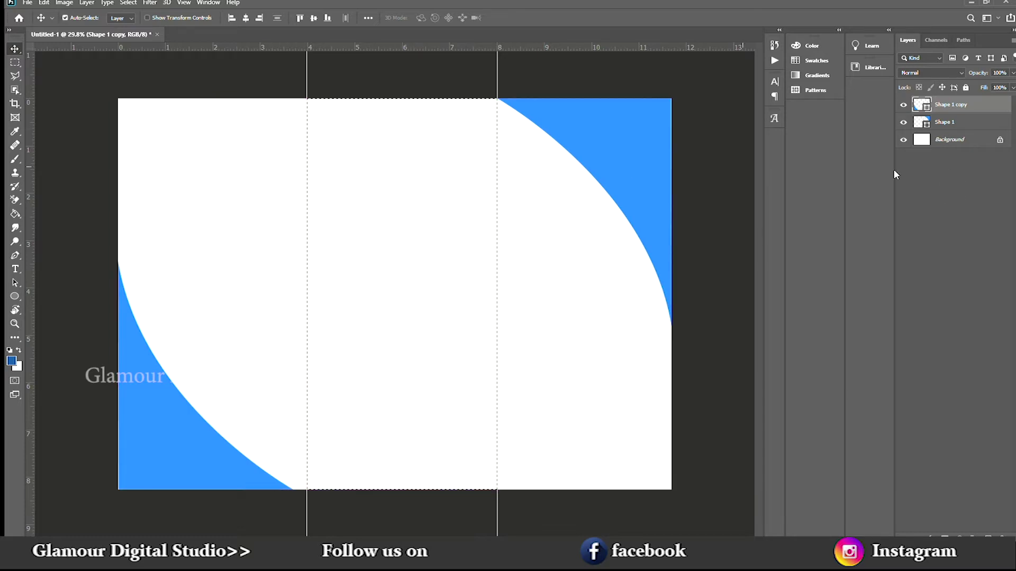
Step: Copy the selected middle panel of the Background to a new layer directly above it
click(954, 125)
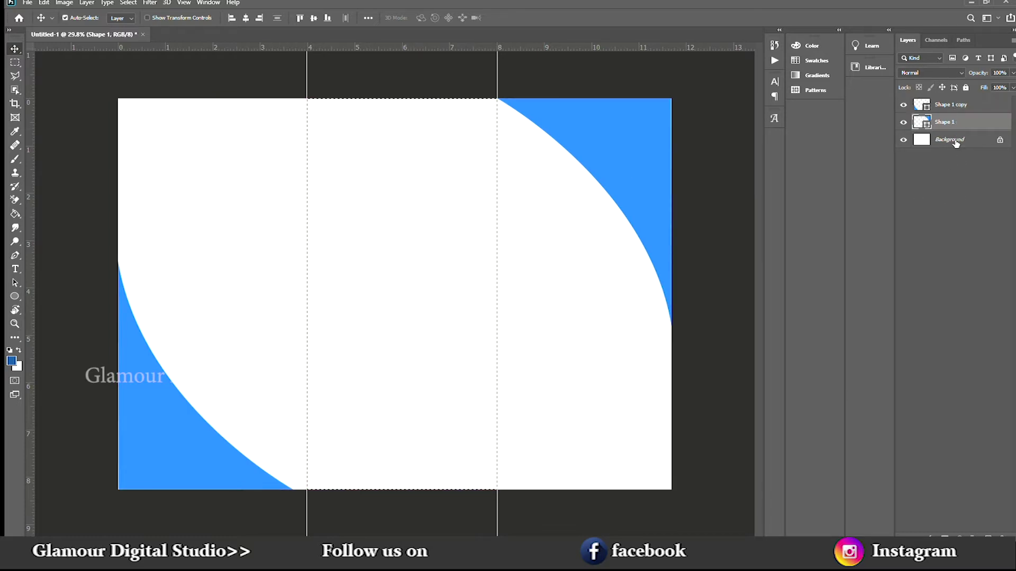
click(956, 141)
key(ctrl+j)
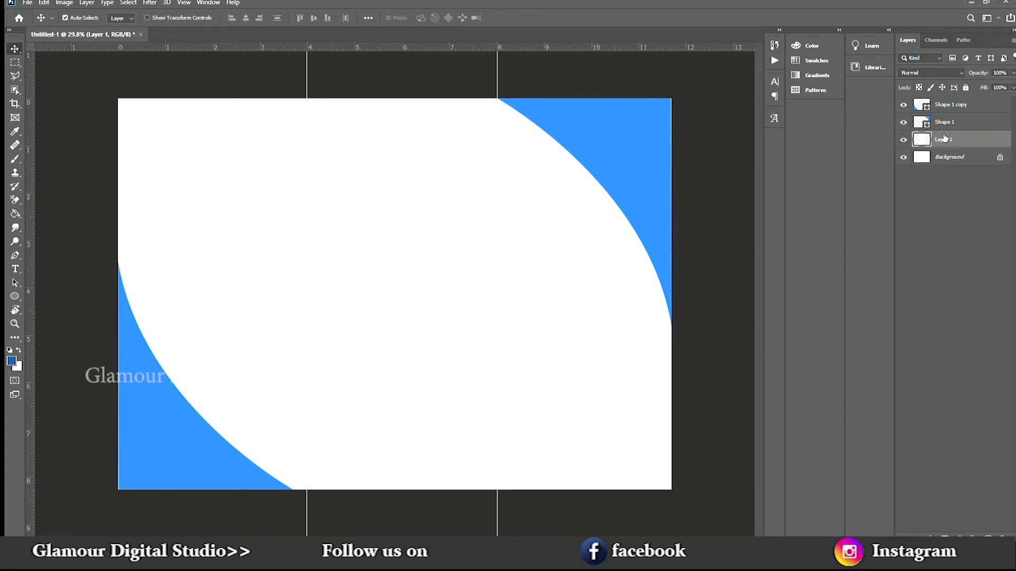
key(alt+BackSpace)
key(ctrl+BackSpace)
key(ctrl+z)
key(ctrl+z)
Step: Load the outline of Layer 1 as a selection and make Layer 1 the active layer
ctrl+click(929, 149)
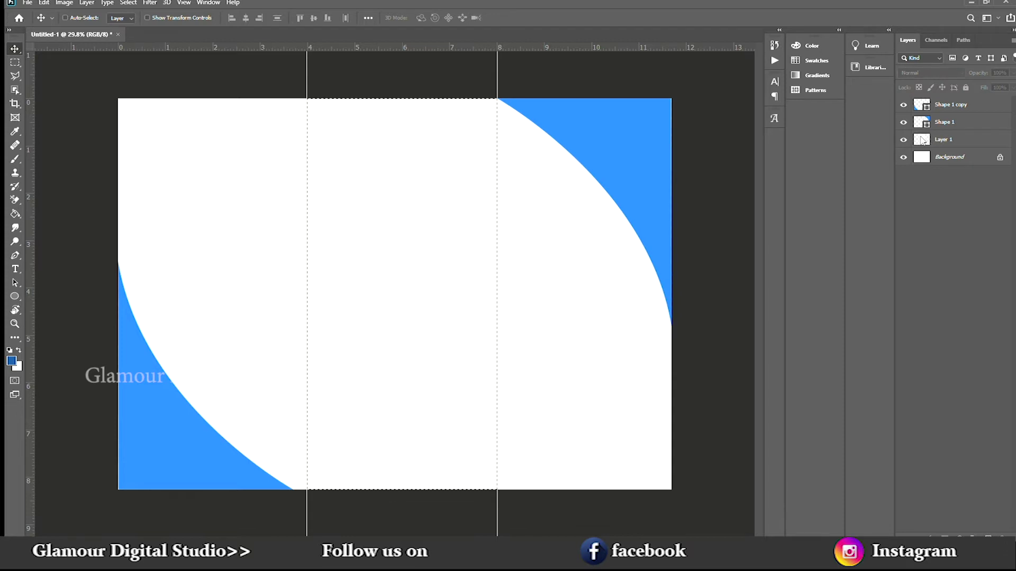
key(b)
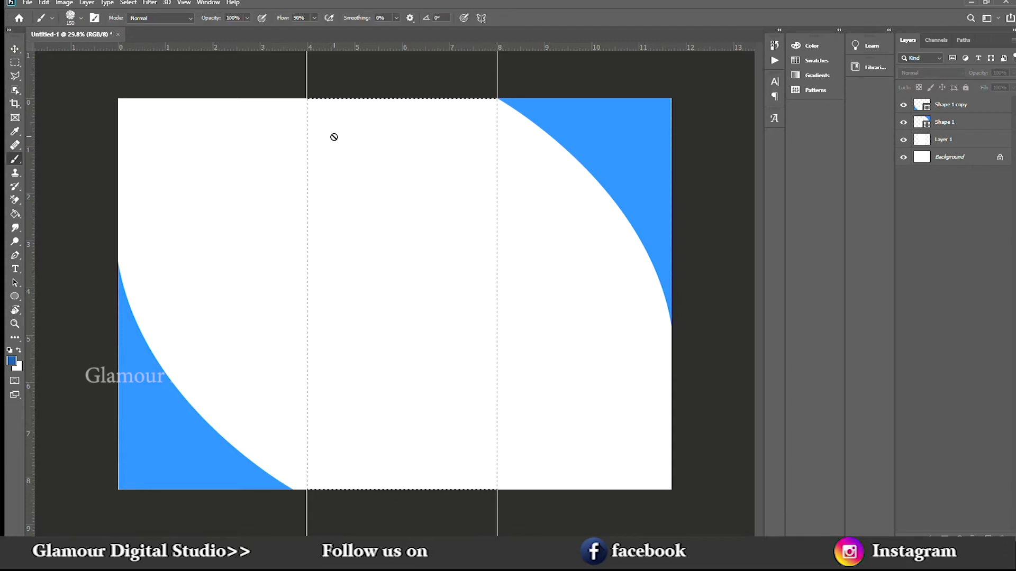
click(947, 138)
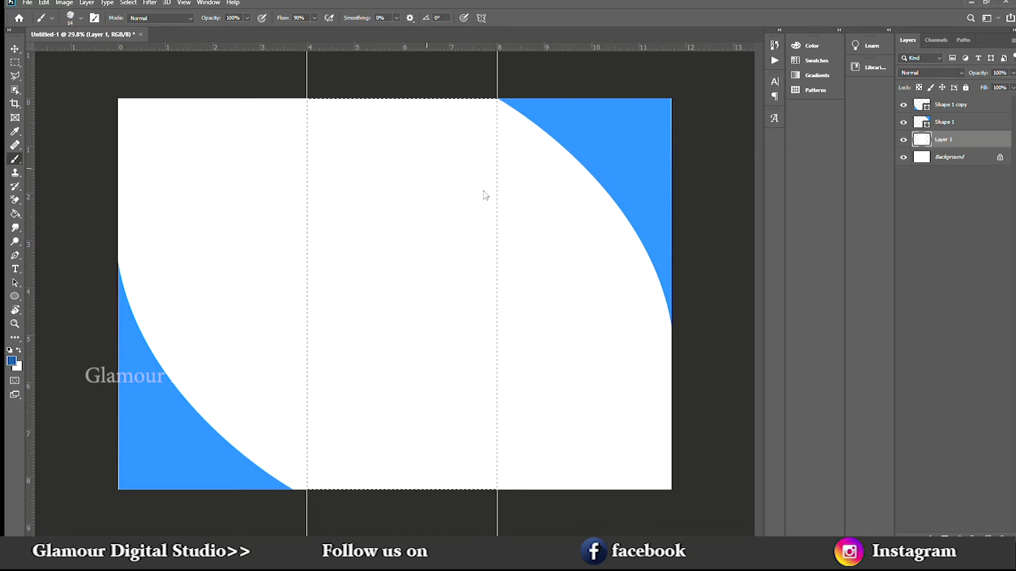
key(e)
click(521, 193)
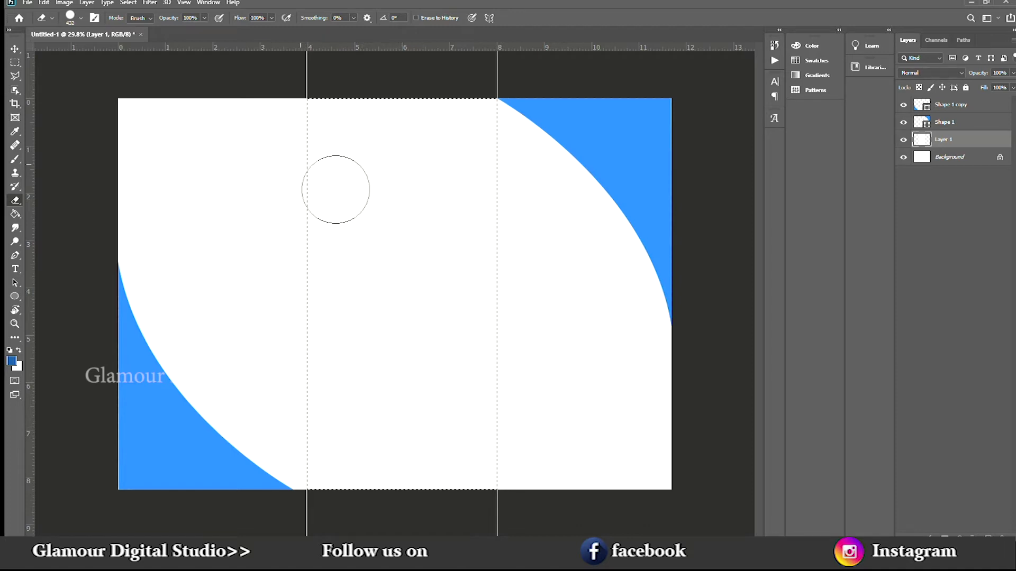
Step: Enlarge the brush to 1500 px and paint the whole selected middle panel dark blue
click(15, 159)
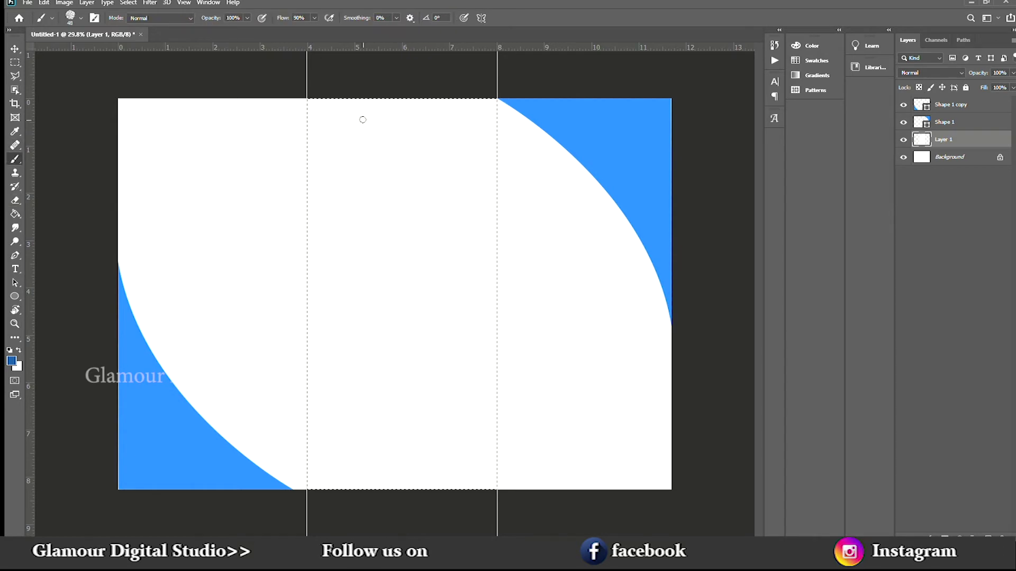
key(bracketright)
key(bracketright)
key(bracketright)
key(bracketright)
key(bracketright)
key(bracketright)
key(bracketright)
key(bracketright)
key(bracketright)
key(bracketright)
key(bracketright)
key(bracketright)
mouse_move(429, 231)
mouse_down()
mouse_move(484, 234)
mouse_move(525, 223)
mouse_move(444, 383)
mouse_move(480, 482)
mouse_move(613, 495)
mouse_move(444, 537)
mouse_move(525, 334)
mouse_move(504, 231)
mouse_up()
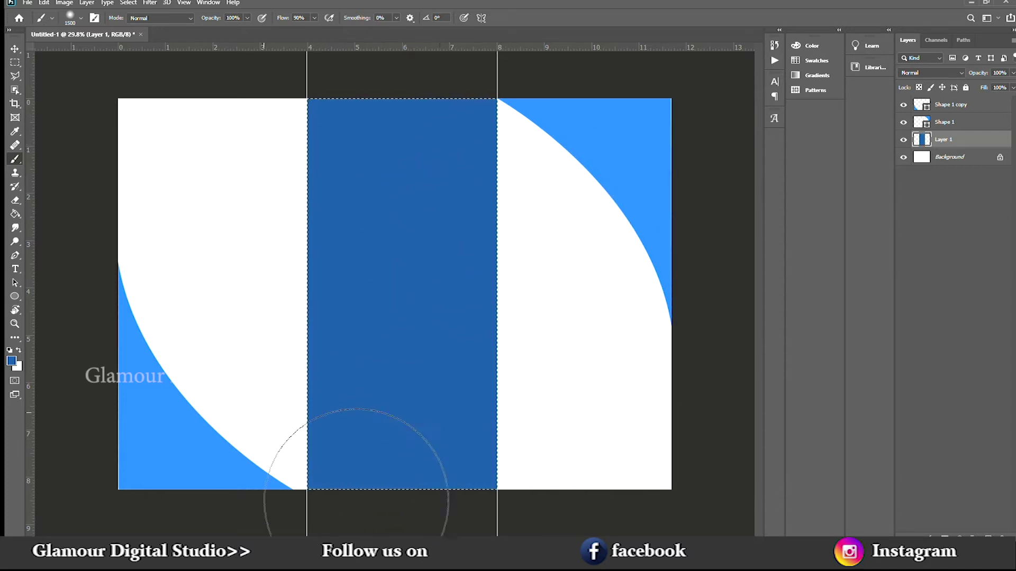
Step: Sample the corner shape's light blue, brush soft light areas over the middle panel's upper-left and lower-right, and deselect
key(i)
click(164, 422)
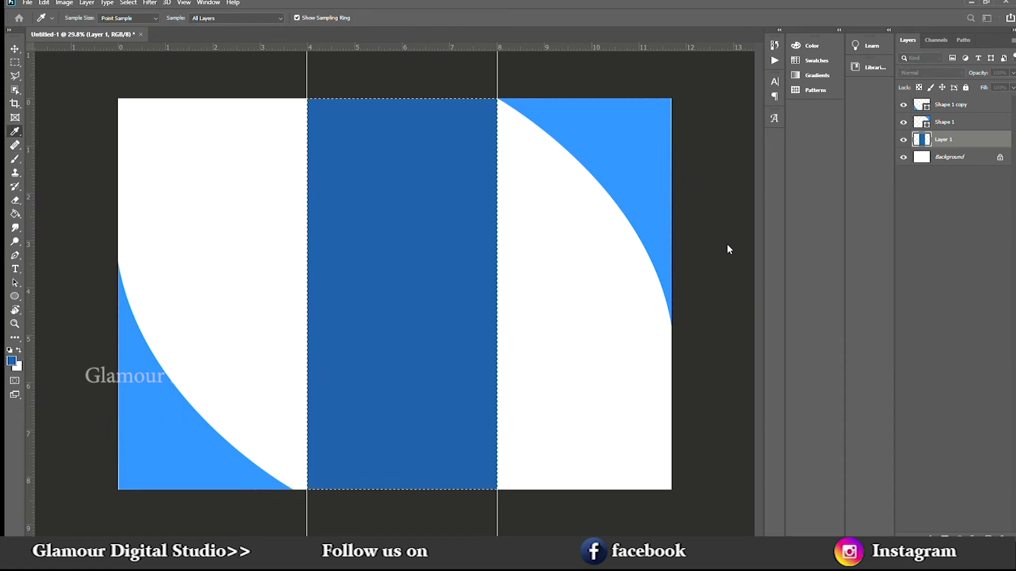
key(b)
drag(370, 87, 270, 154)
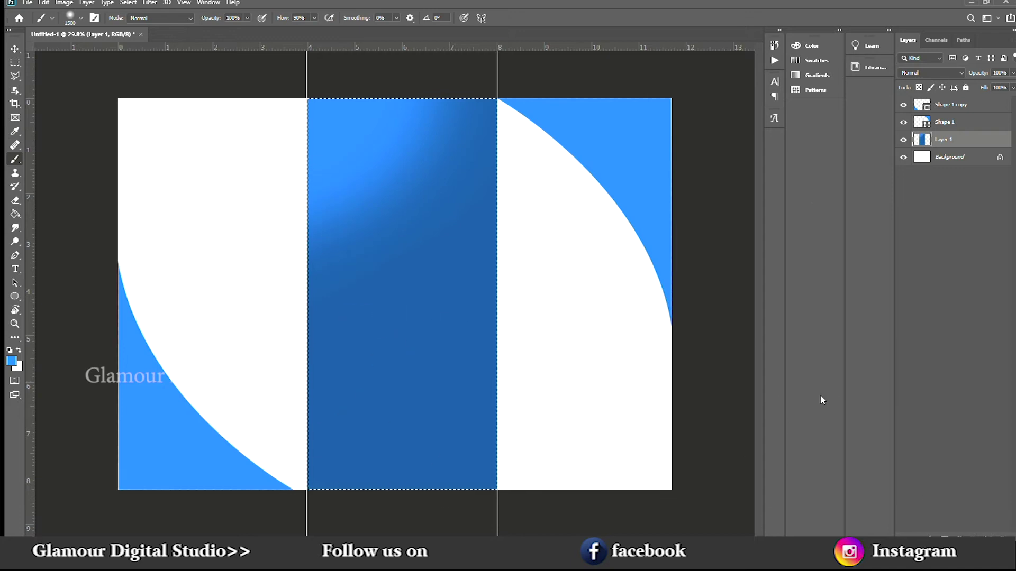
drag(338, 527, 574, 406)
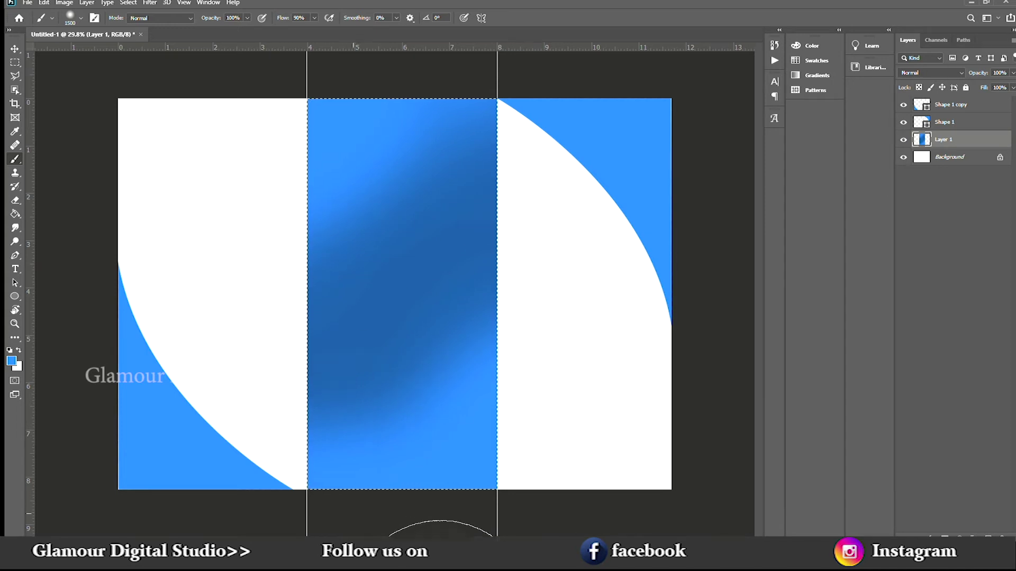
click(15, 48)
key(ctrl+d)
mouse_move(411, 212)
mouse_down()
mouse_move(410, 227)
mouse_move(412, 213)
mouse_up()
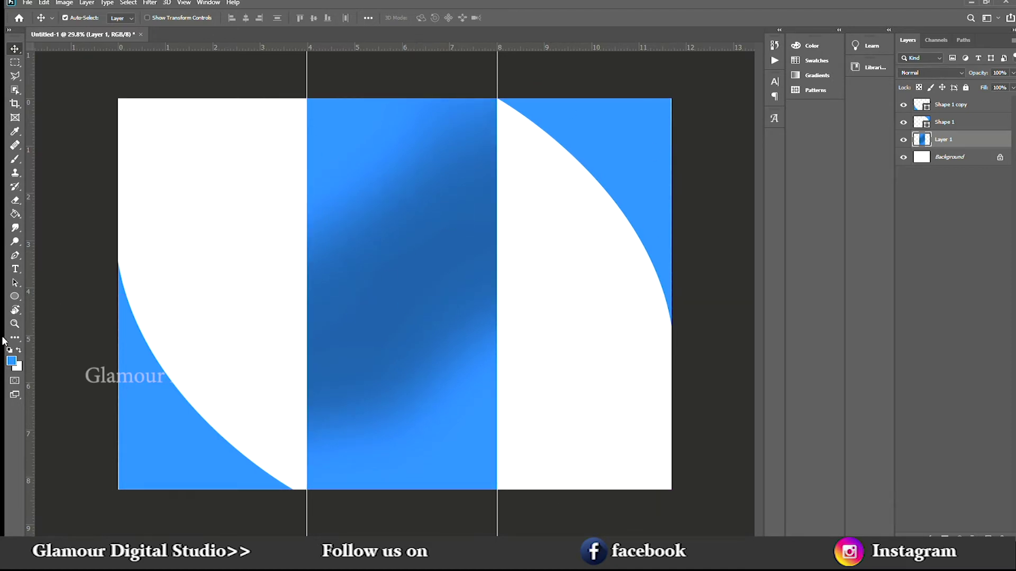
Step: Choose the Ellipse tool and sample the light blue of the upper-right corner shape as the foreground colour
click(14, 296)
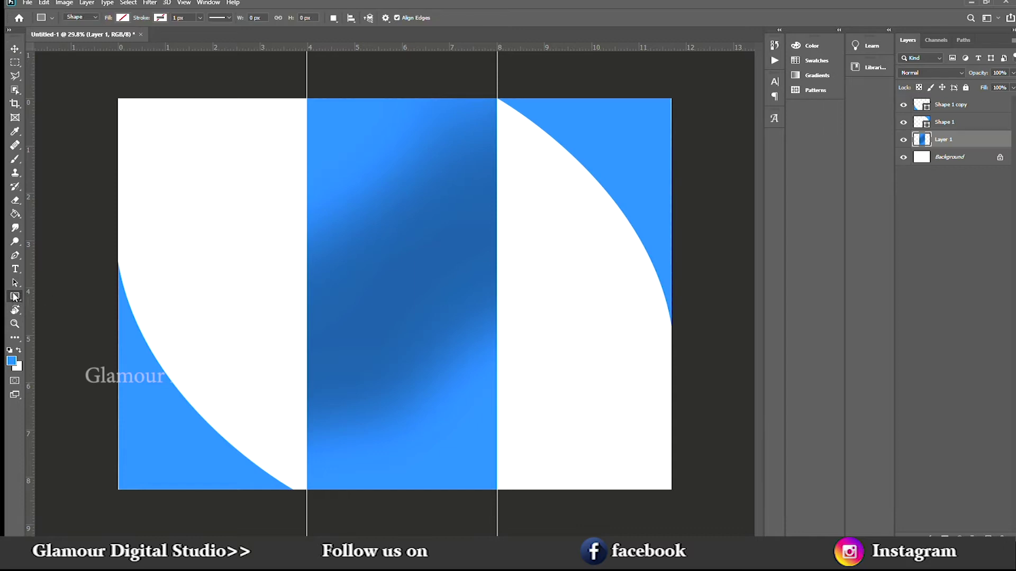
key(shift+u)
drag(535, 195, 545, 206)
key(i)
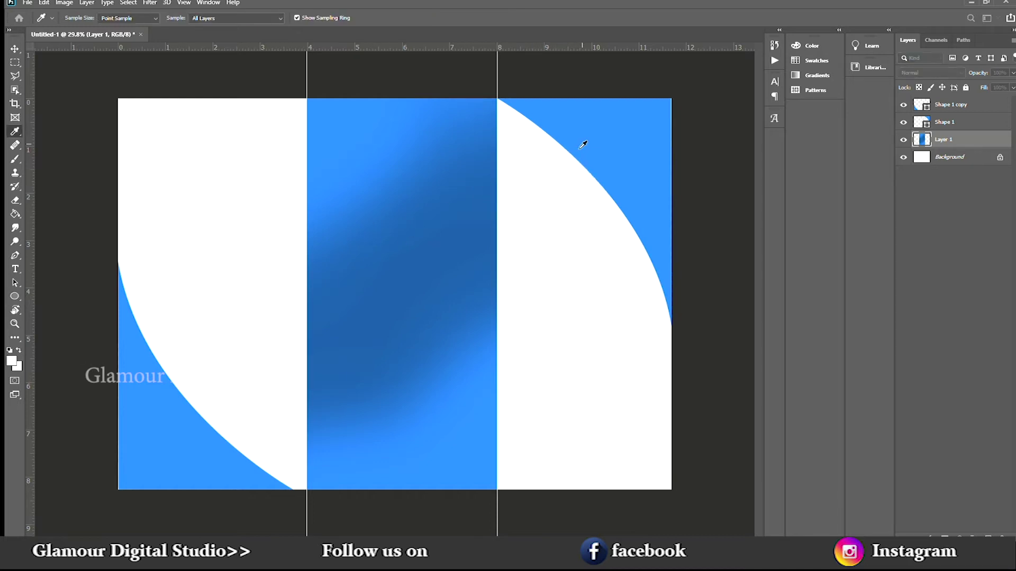
click(562, 159)
key(u)
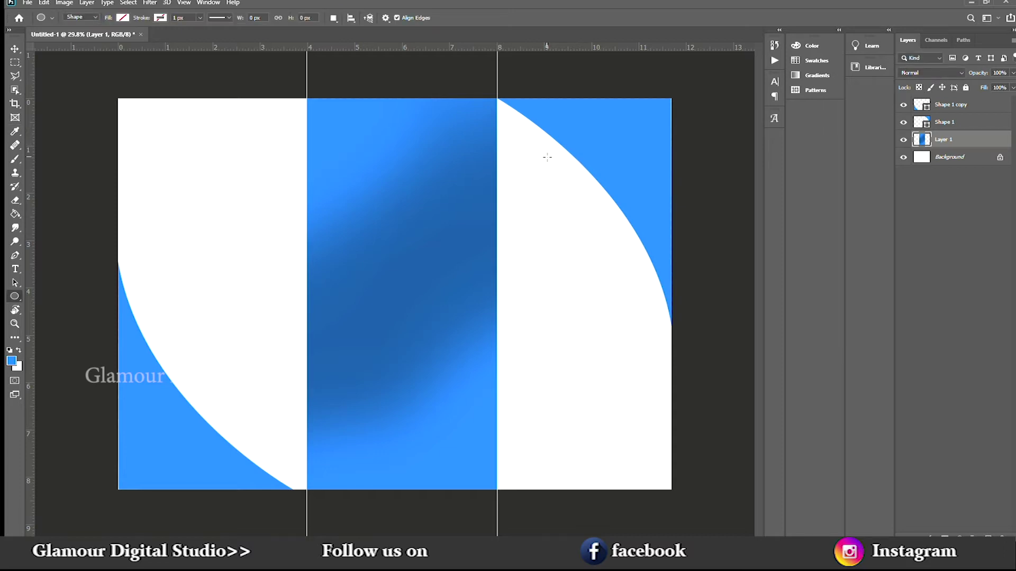
Step: Draw a 671 px circle on a new layer above Shape 1 copy, in the right panel beside the curve
click(991, 104)
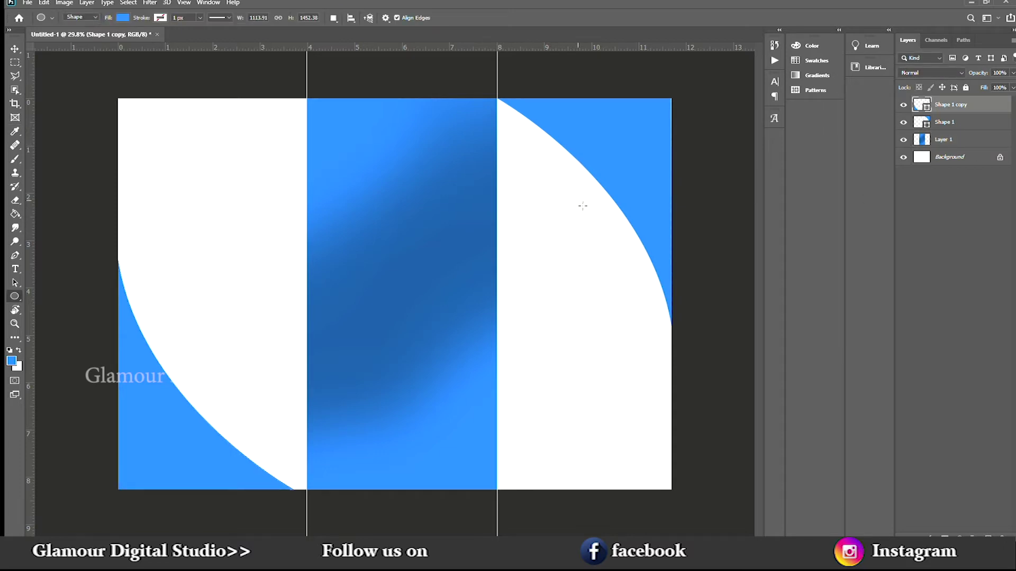
key(ctrl+shift+alt+n)
drag(529, 166, 635, 344)
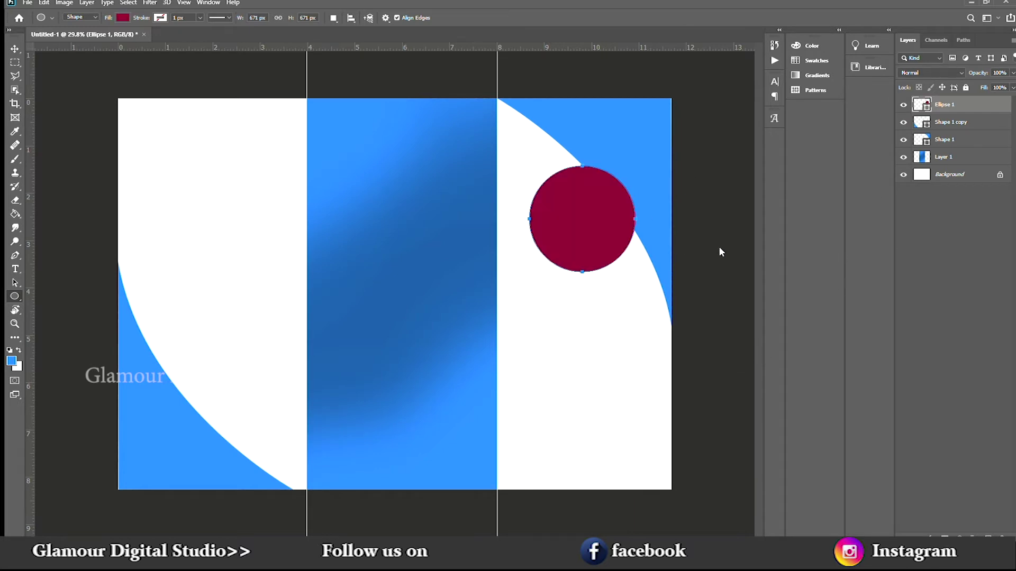
click(703, 361)
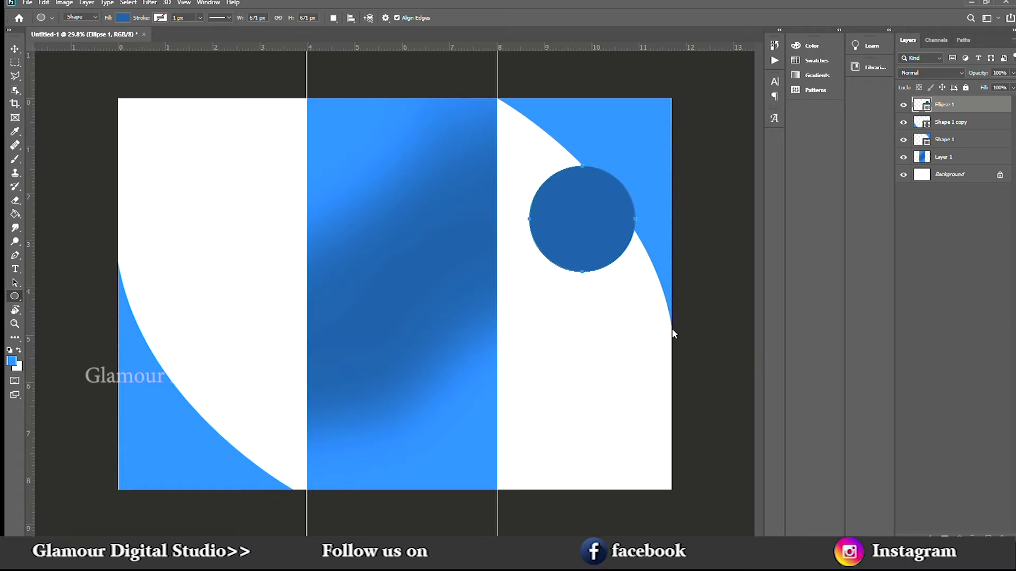
key(ctrl+z)
key(ctrl+z)
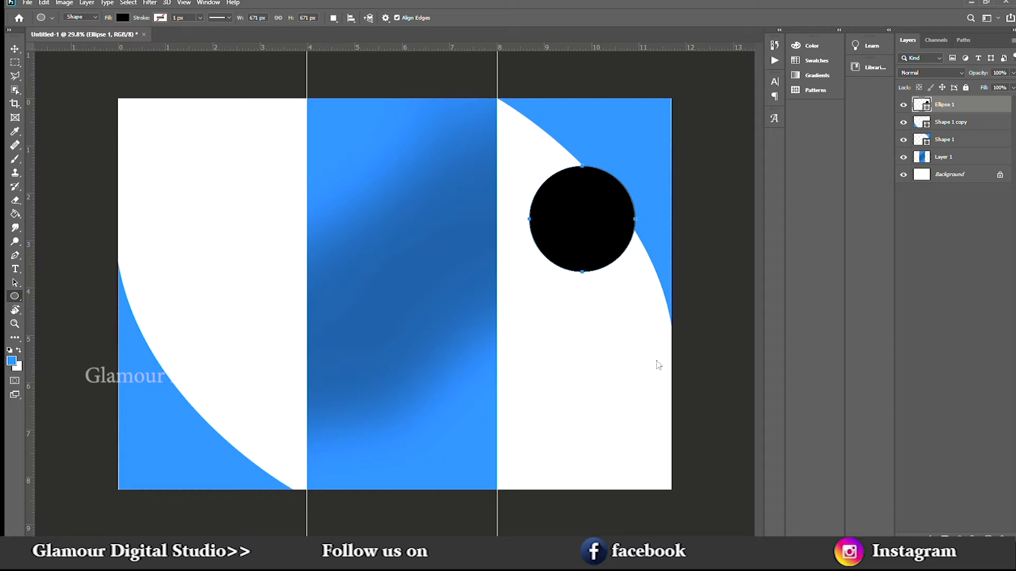
Step: Change the circle's fill colour to golden yellow
key(i)
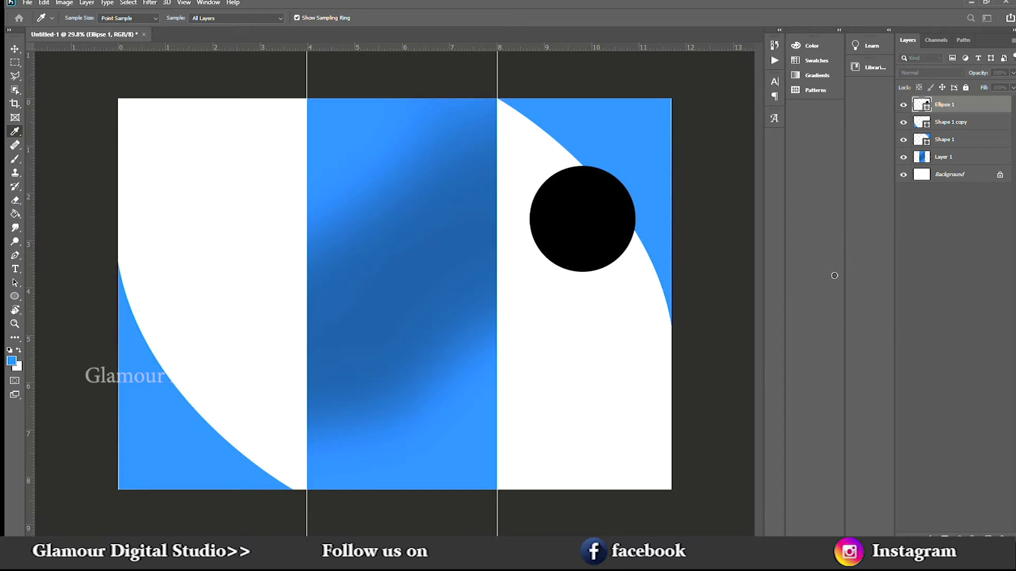
click(968, 204)
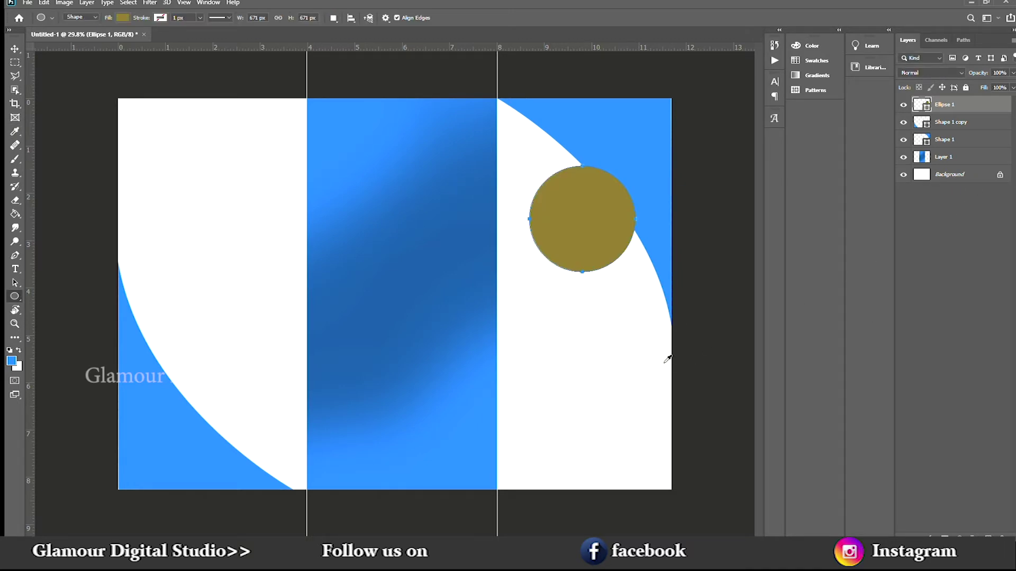
click(793, 316)
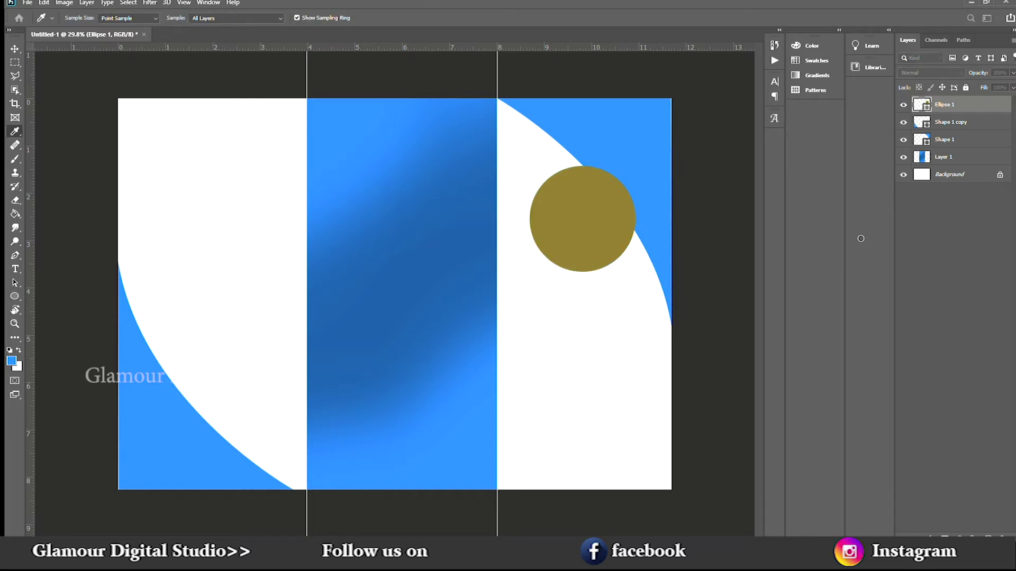
click(957, 212)
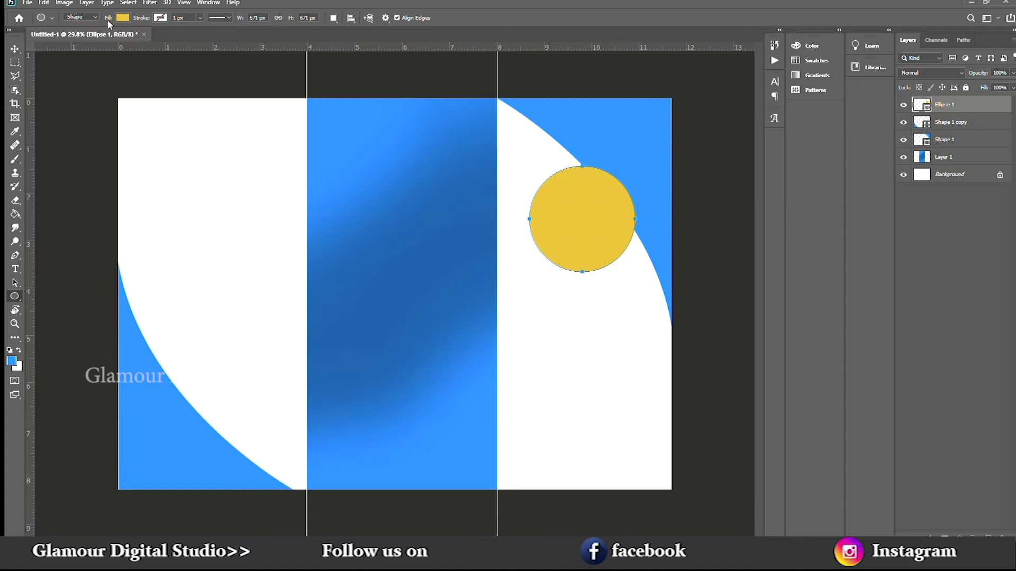
Step: Give the yellow circle a white stroke 53.80 px wide
click(155, 18)
click(145, 78)
drag(201, 27, 206, 26)
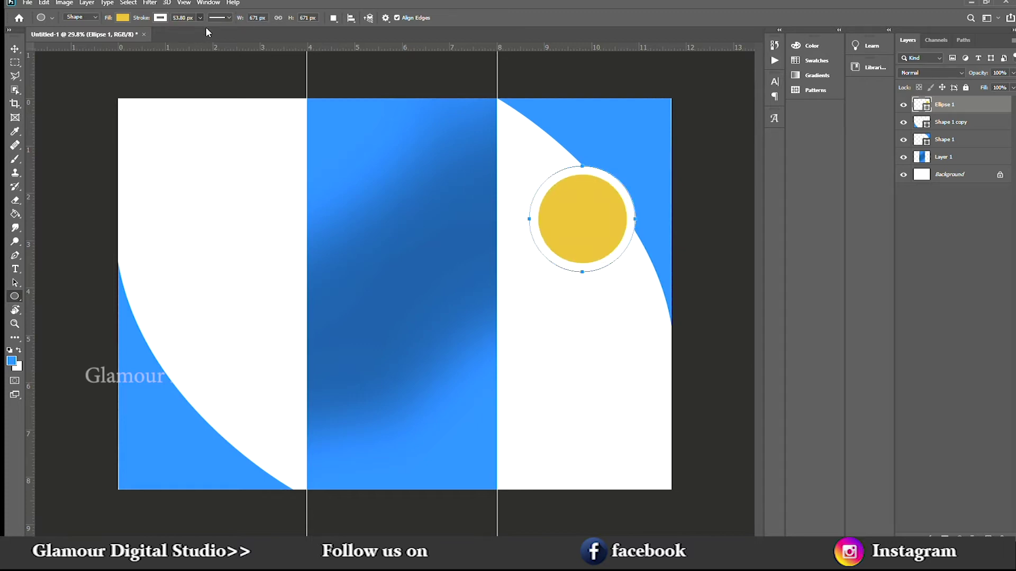
Step: Move the circle up along the right panel's curve, then place a duplicate below it on the curve and scale it down
click(15, 49)
mouse_move(570, 227)
mouse_down()
mouse_move(582, 203)
mouse_move(564, 167)
mouse_move(628, 238)
mouse_move(617, 258)
mouse_up()
key(ctrl+t)
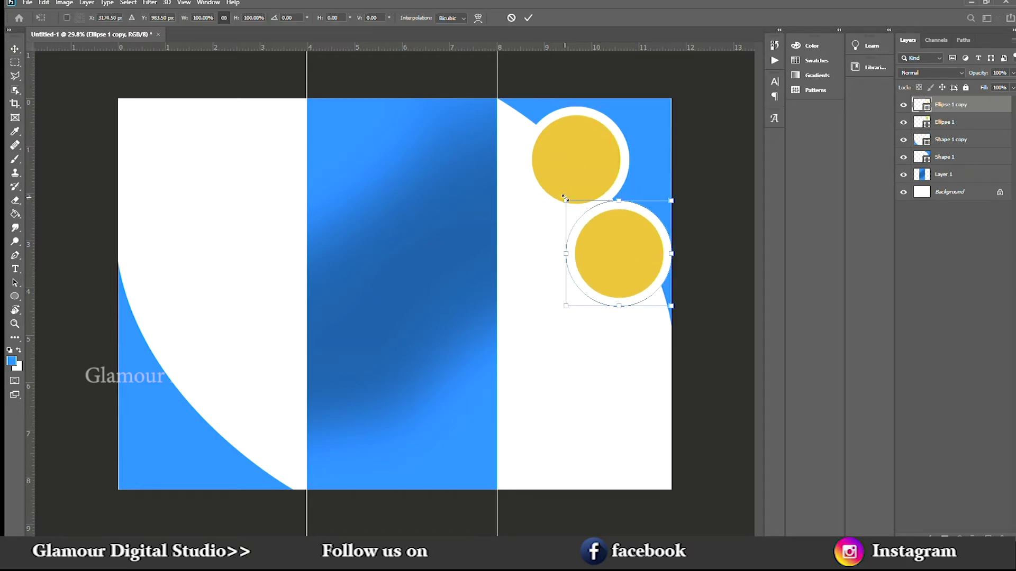
drag(566, 201, 636, 244)
key(ctrl+z)
key(Return)
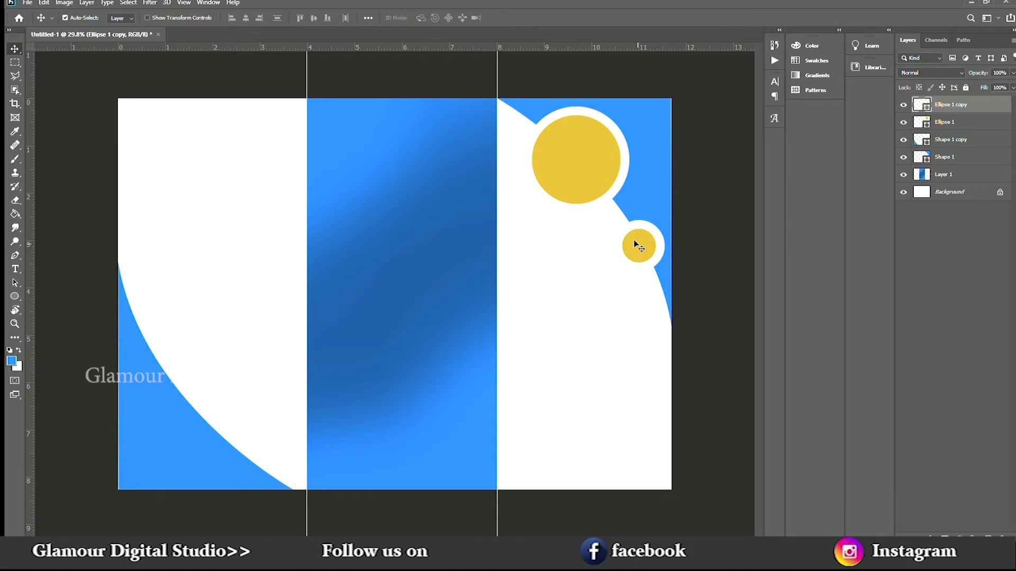
Step: Duplicate the large circle onto the left panel's lower curve, plus a second copy scaled to about 50.54% higher up the curve
drag(570, 200, 169, 330)
key(ctrl+t)
drag(118, 284, 170, 336)
drag(189, 370, 143, 359)
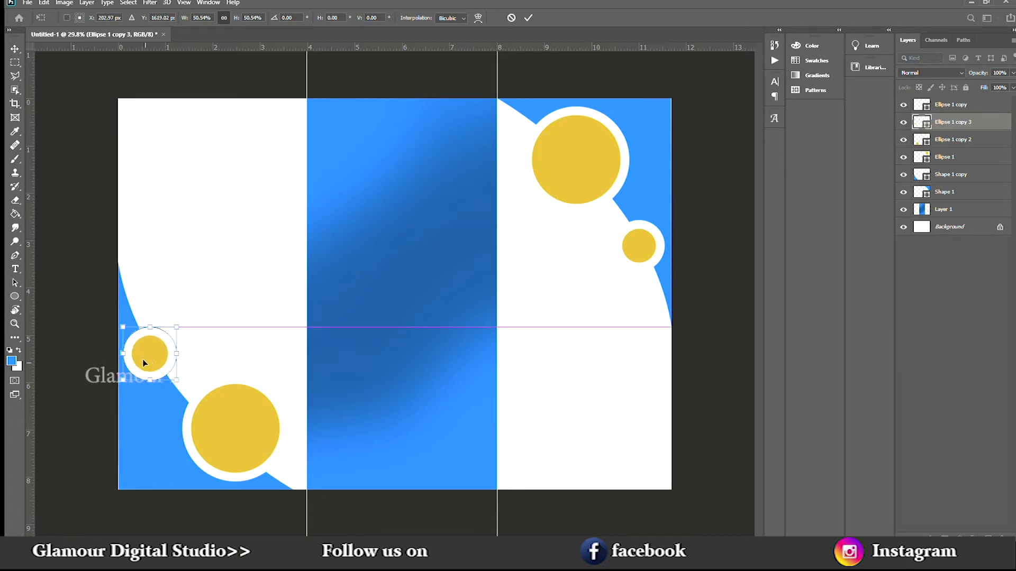
key(Return)
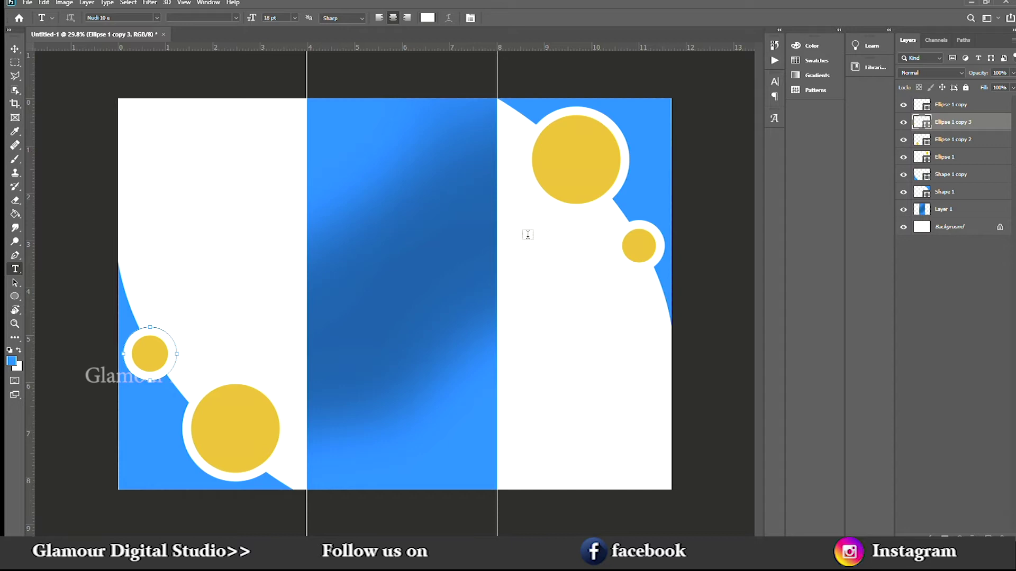
Step: Add the text "company Name" in Arrus Blk BT Black near the right panel's inner edge
click(512, 251)
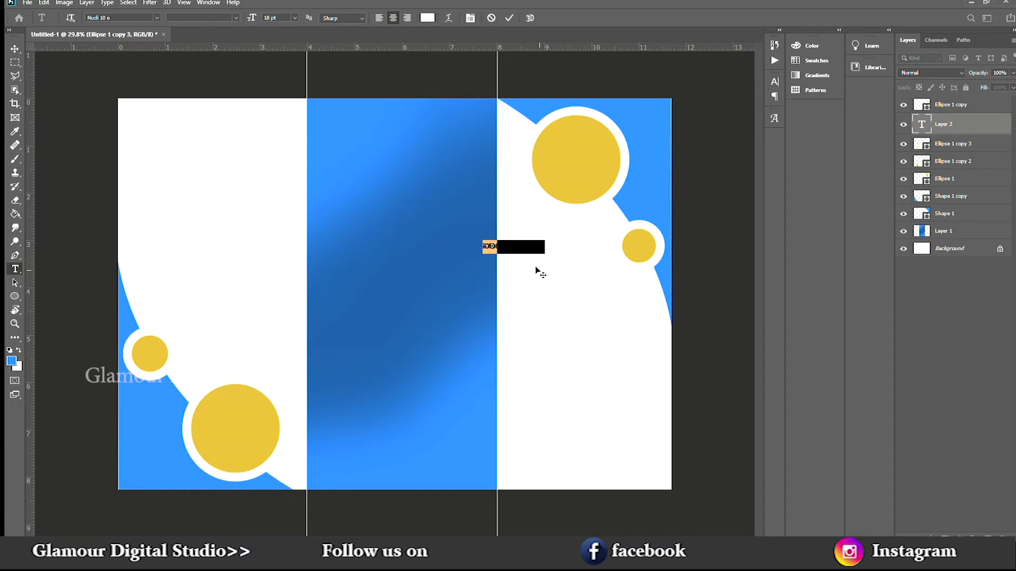
click(152, 14)
key(Down)
key(Return)
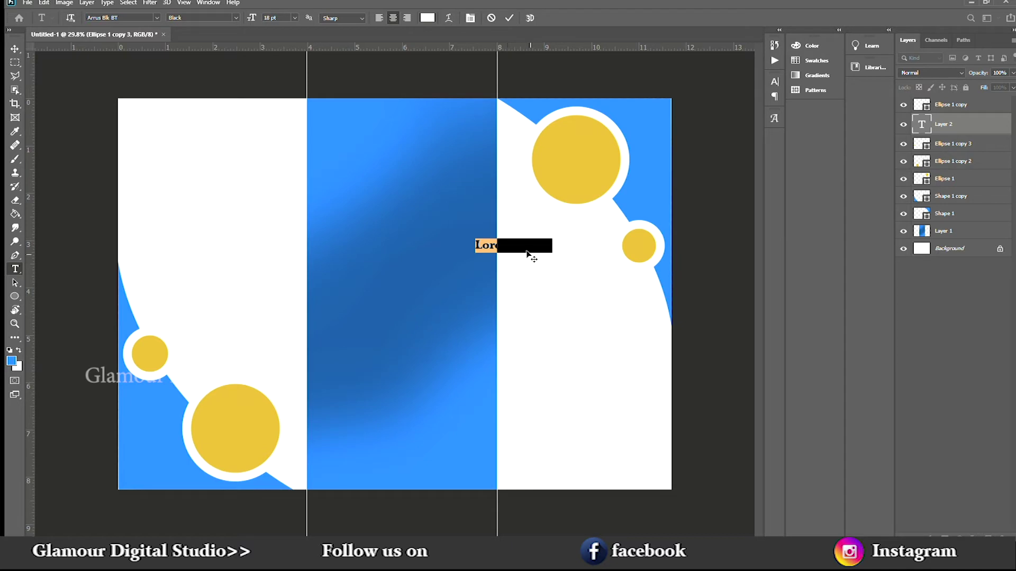
key(BackSpace)
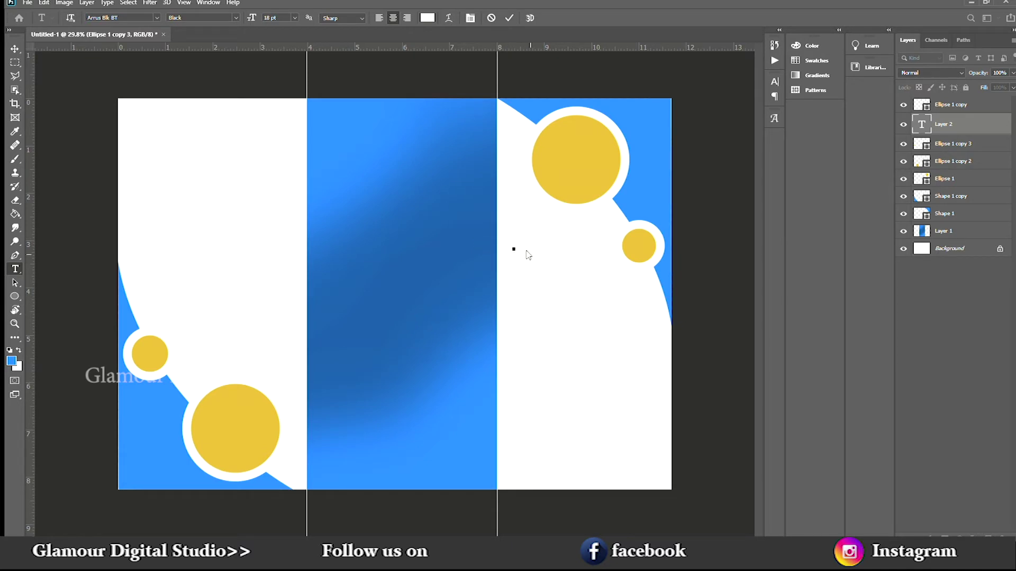
text(company name)
Step: Colour the "company Name" text dark navy blue and set its size to 30 pt
key(ctrl+a)
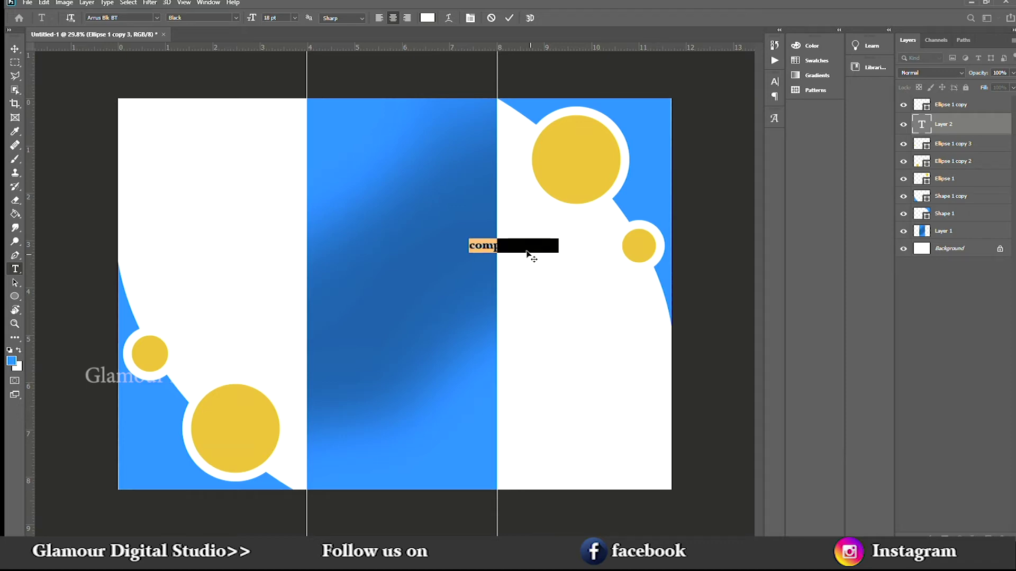
click(427, 18)
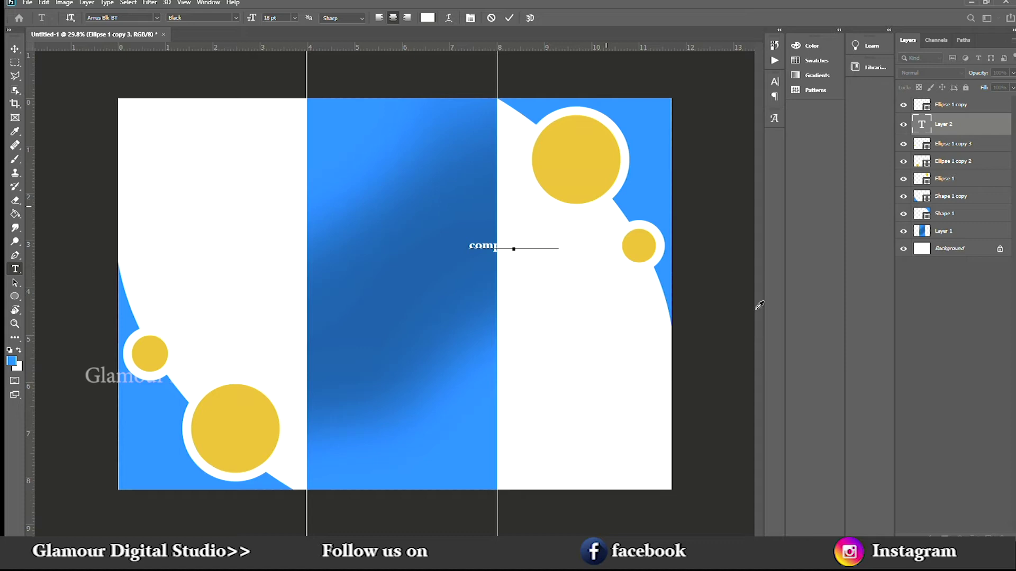
click(458, 281)
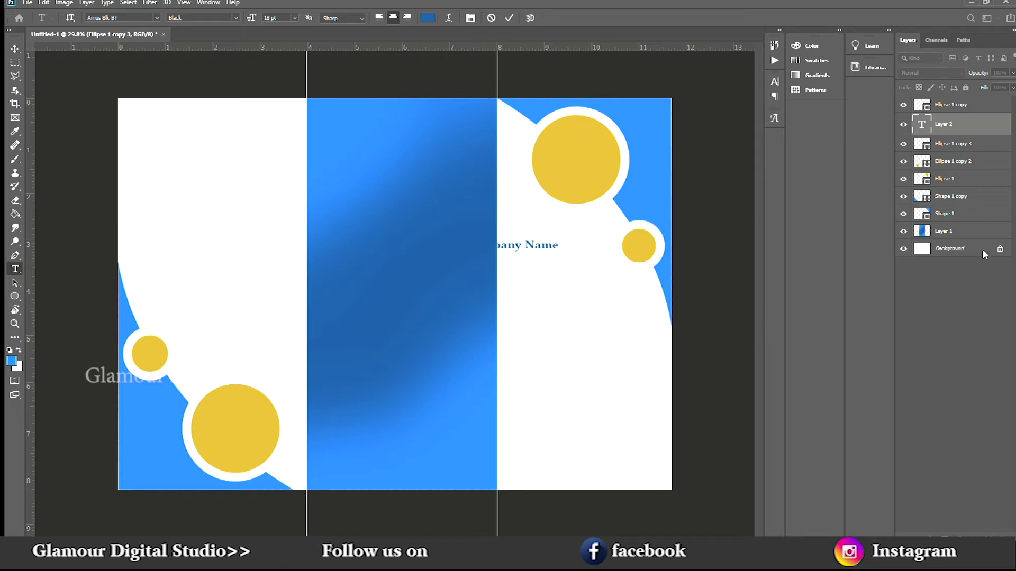
drag(866, 290, 866, 302)
click(975, 213)
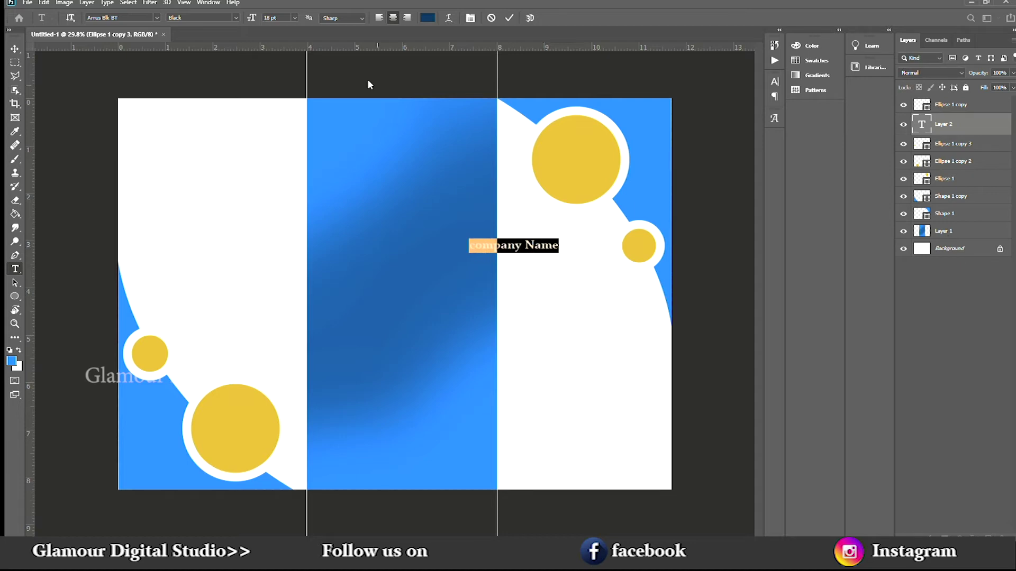
drag(251, 19, 257, 19)
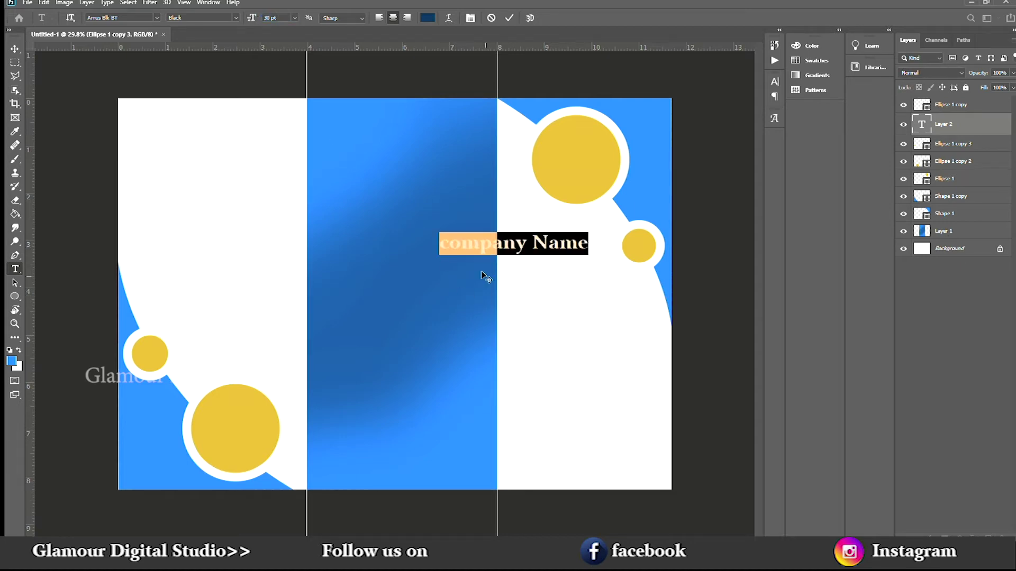
Step: Move "company Name" below the large right circle, bring its layer to the top, and scale it to fit beside the small circle
click(15, 48)
drag(545, 244, 608, 220)
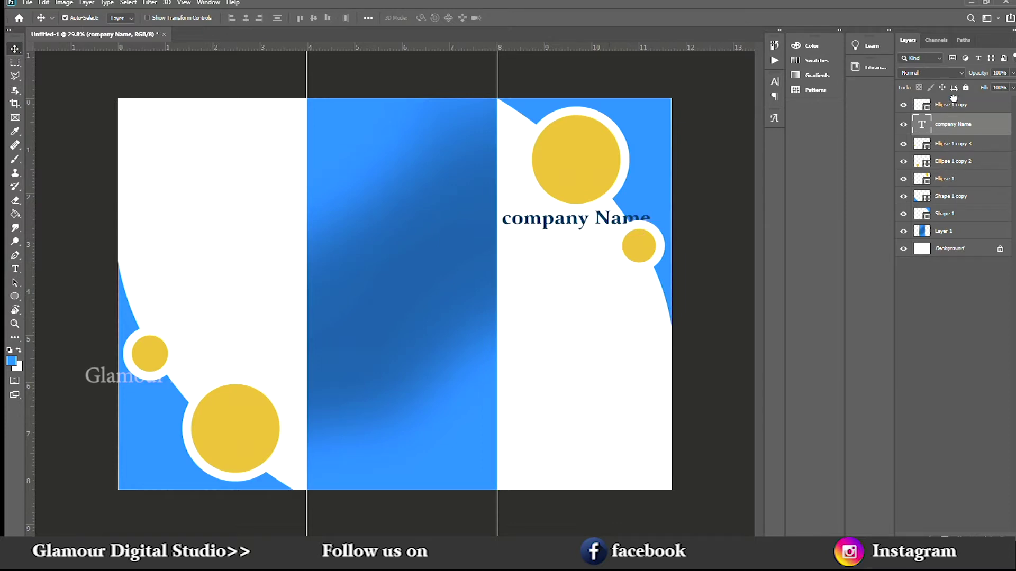
key(ctrl+bracketright)
mouse_move(611, 219)
mouse_down()
mouse_move(608, 233)
mouse_move(574, 221)
mouse_move(575, 237)
mouse_move(551, 234)
mouse_move(596, 232)
mouse_up()
key(ctrl+t)
key(Return)
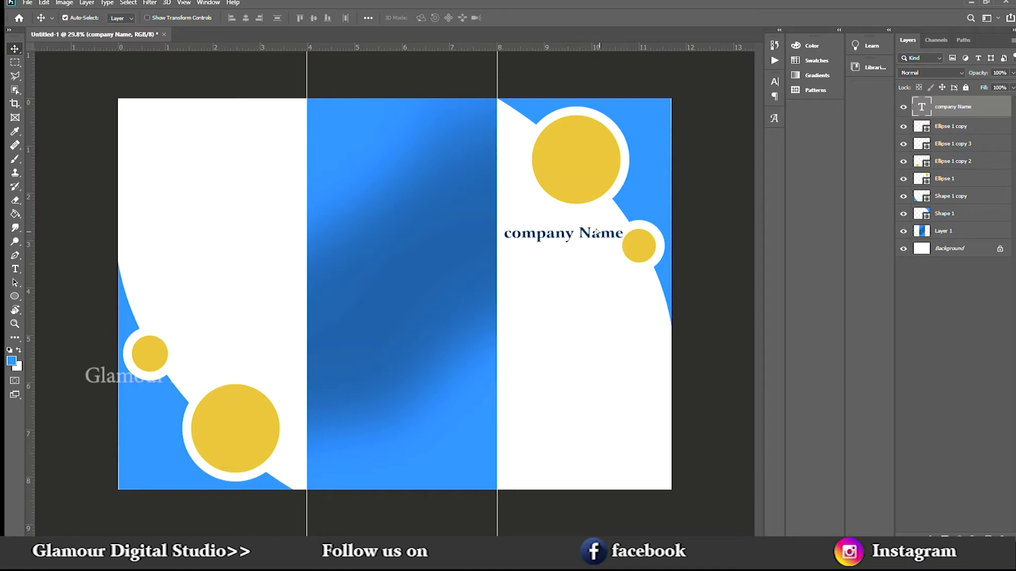
right_click(14, 297)
click(60, 294)
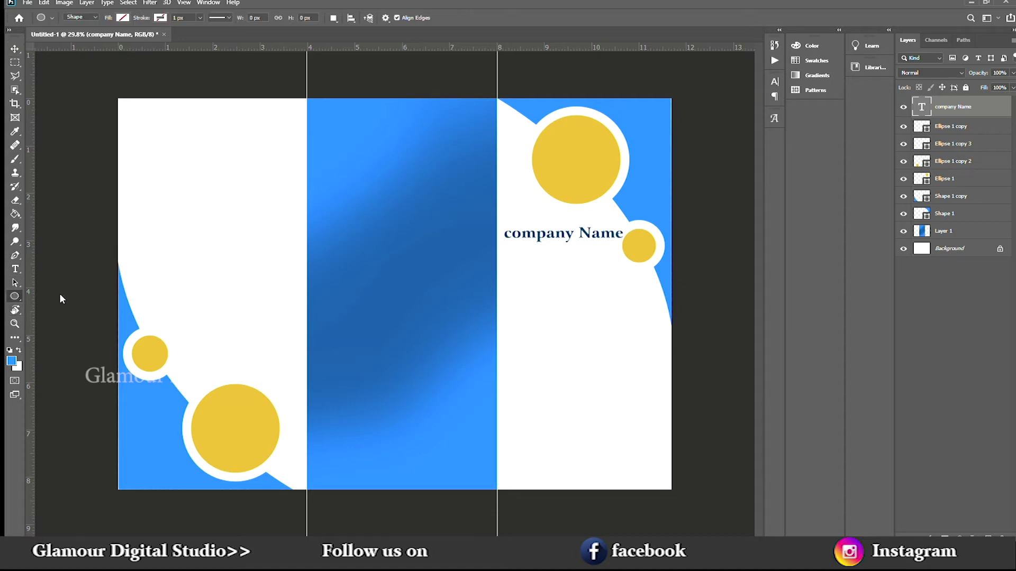
Step: Add a Lorem ipsum paragraph text box below "company Name" on the right panel and set its size to 10 pt
click(16, 269)
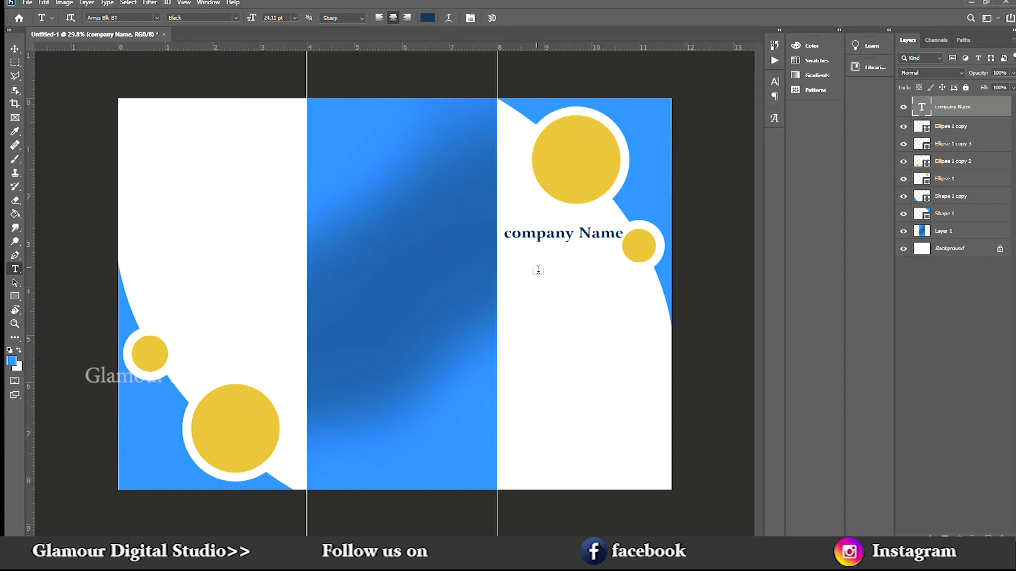
click(505, 263)
drag(579, 344, 647, 346)
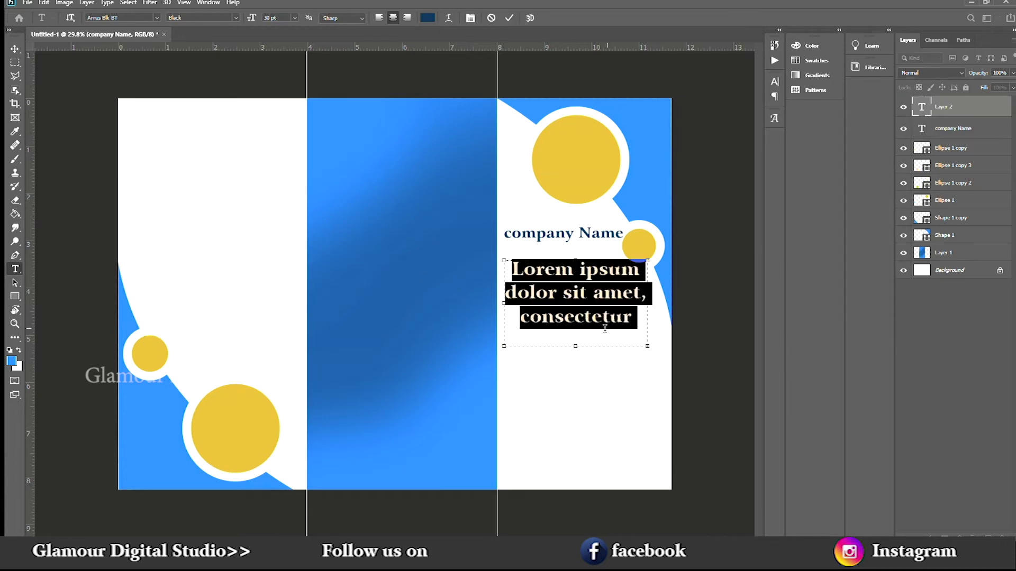
drag(257, 16, 244, 16)
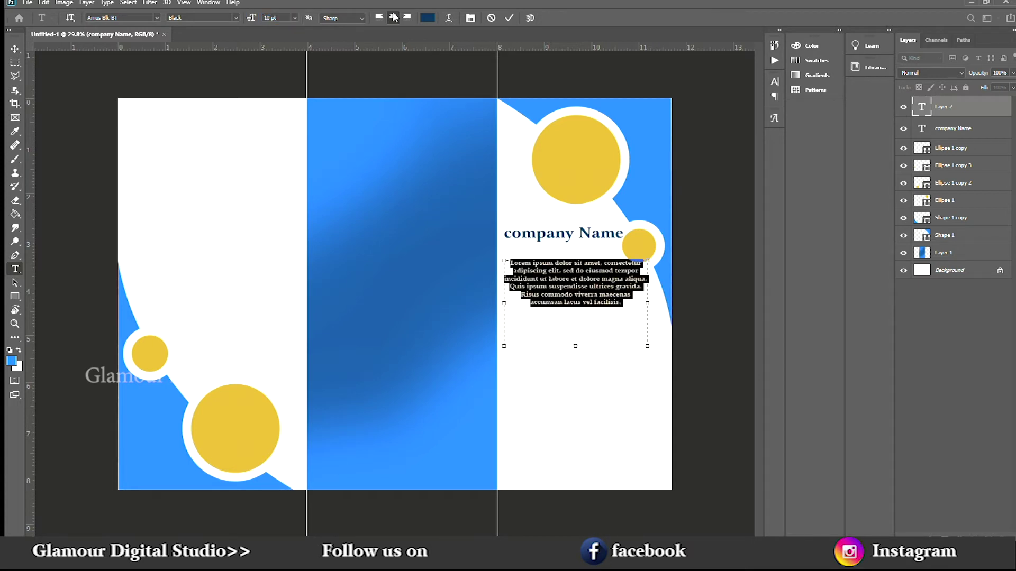
Step: Justify the Lorem ipsum paragraph with its last line aligned left
click(378, 18)
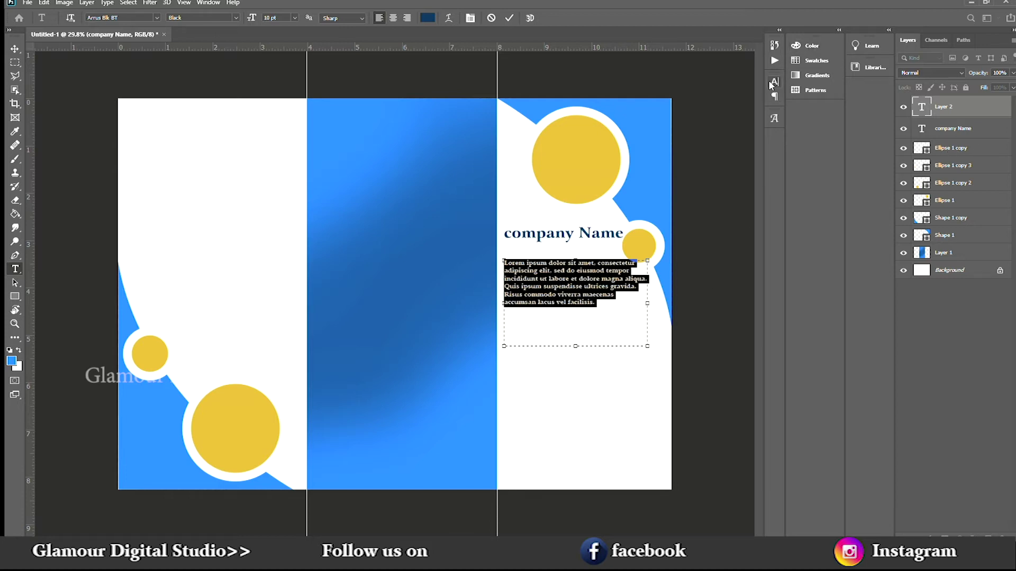
click(687, 76)
click(703, 93)
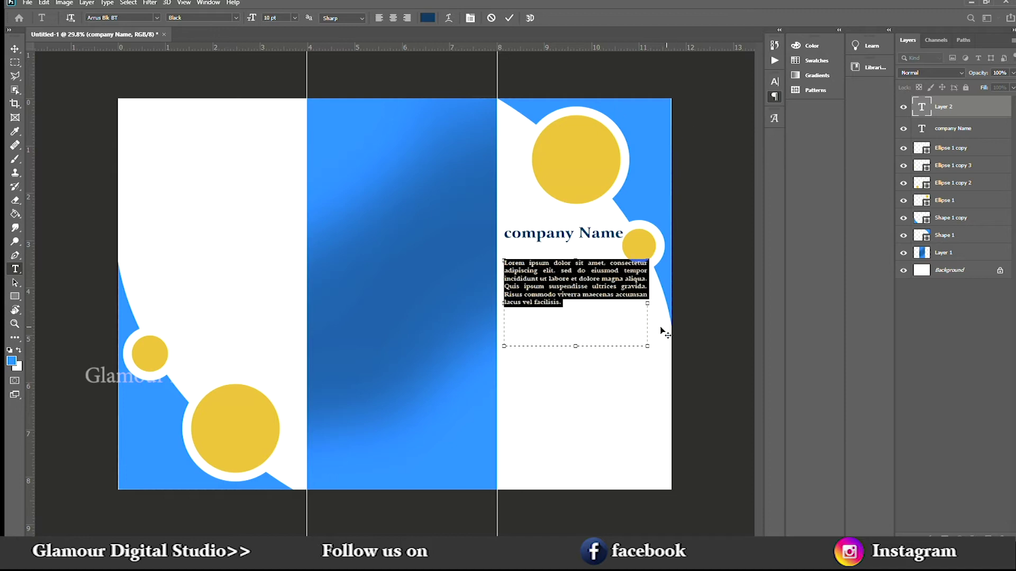
Step: Shorten the Lorem ipsum text box and move it slightly down, then nudge "company Name" slightly left
drag(581, 346, 576, 322)
click(14, 48)
drag(570, 287, 569, 303)
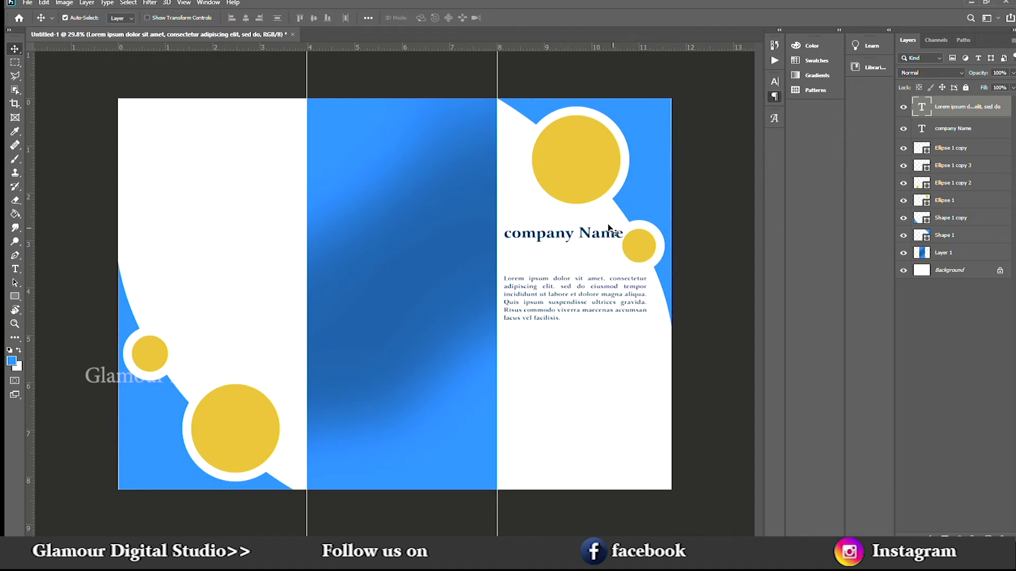
click(595, 231)
drag(595, 231, 591, 231)
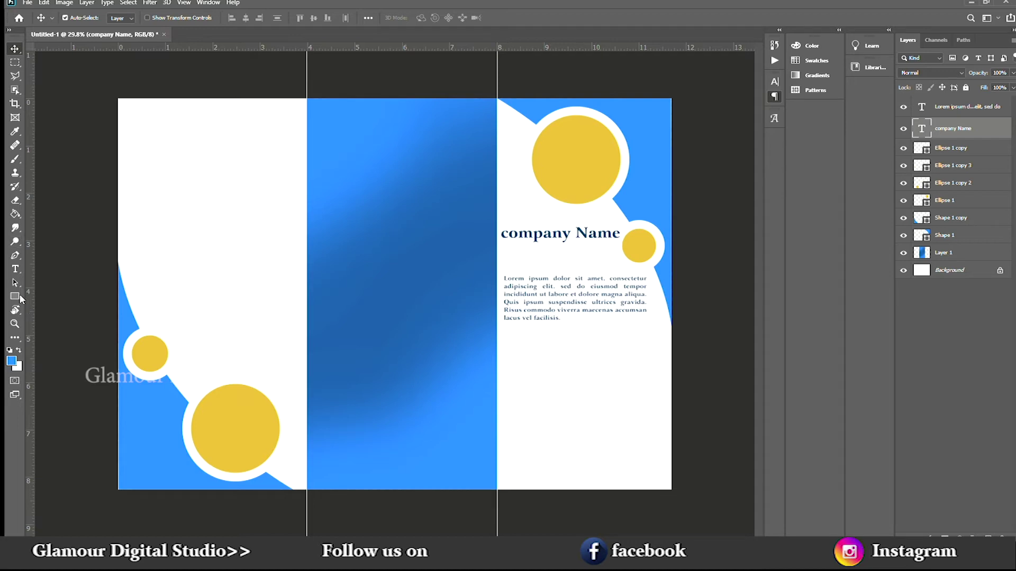
Step: Add a text box below the Lorem ipsum paragraph on the right panel reading "About Compnay"
click(15, 269)
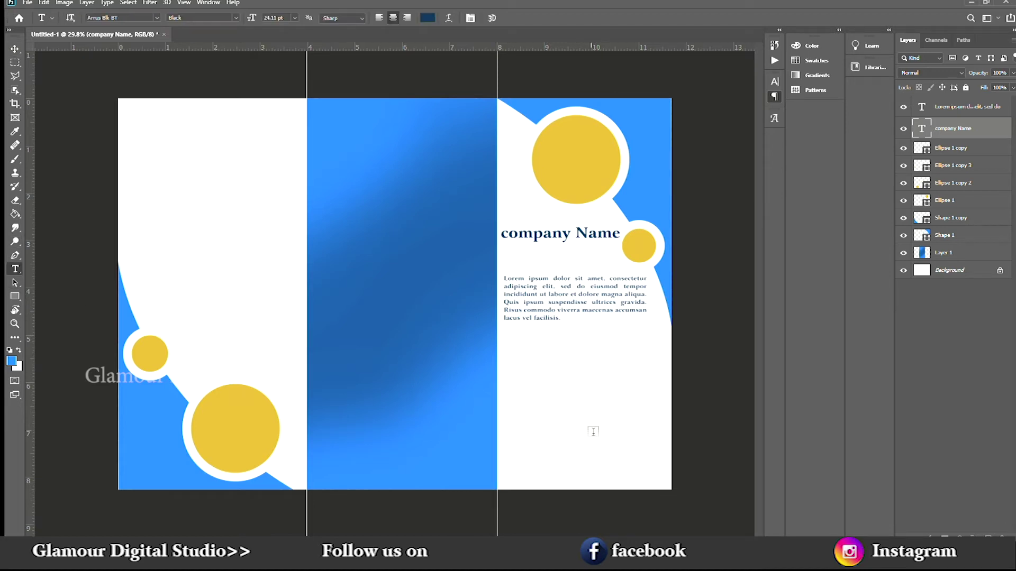
drag(504, 364, 659, 390)
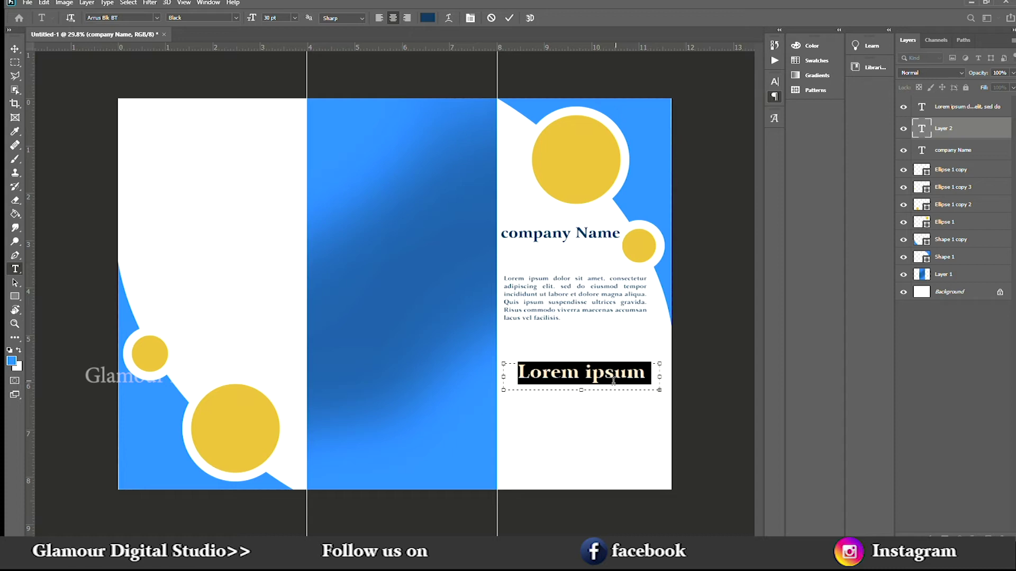
text(Abourt)
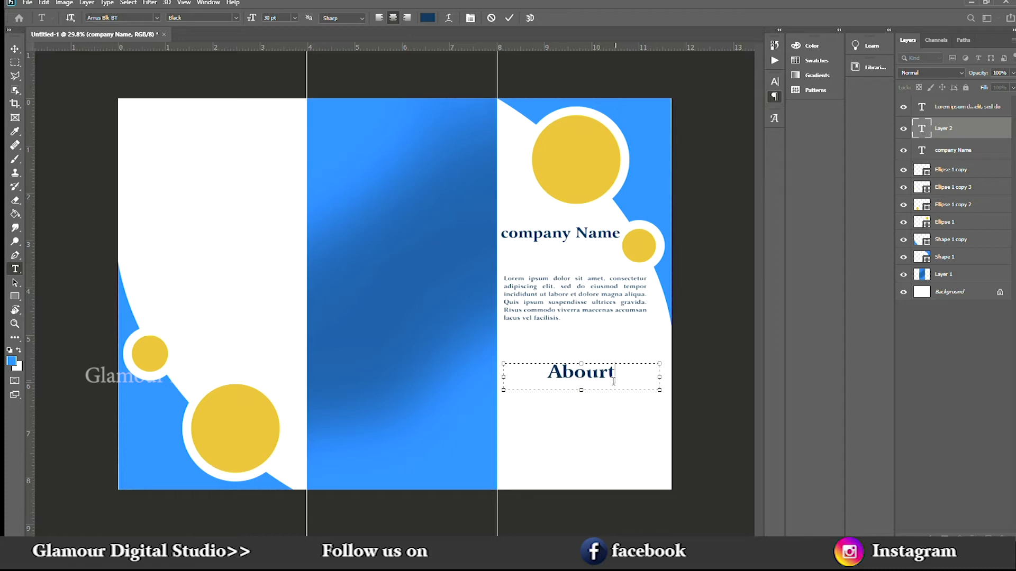
key(BackSpace)
key(BackSpace)
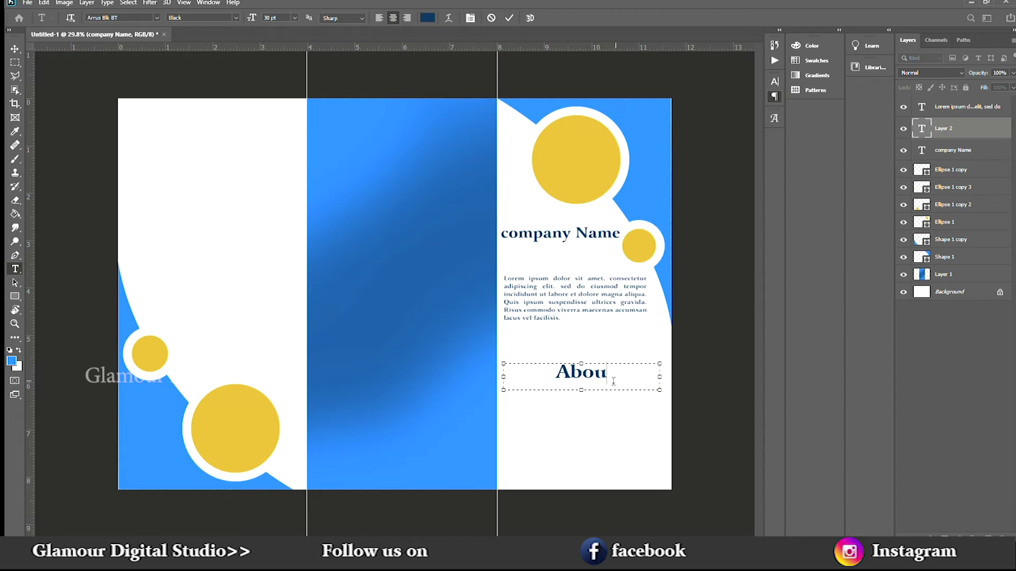
text(t Copan)
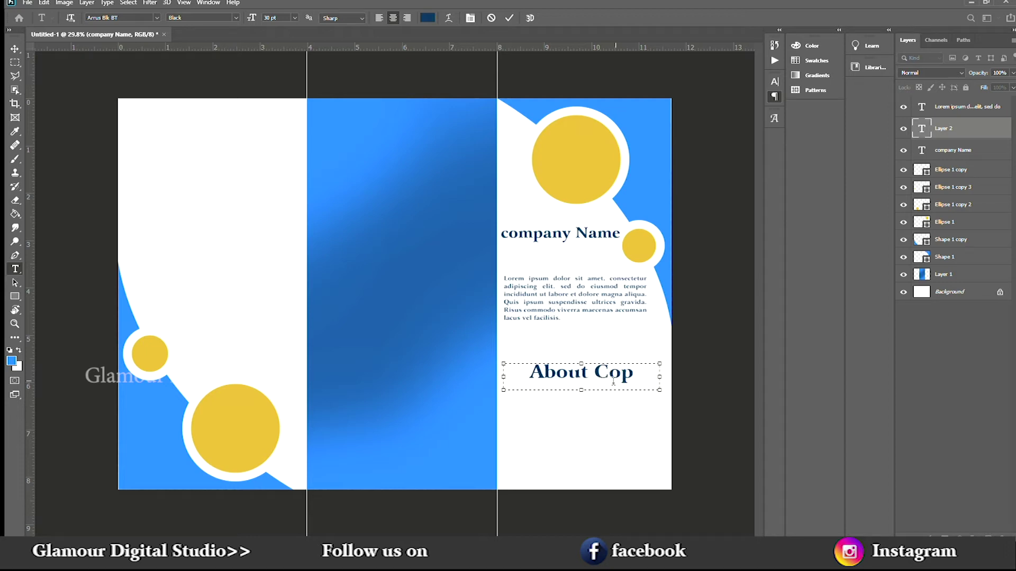
key(BackSpace)
key(BackSpace)
key(BackSpace)
key(BackSpace)
text(omp)
key(BackSpace)
key(BackSpace)
key(BackSpace)
key(BackSpace)
Step: Set the "About Compnay" heading to 21 pt and shorten its text box to fit the line
key(ctrl+a)
drag(254, 20, 241, 19)
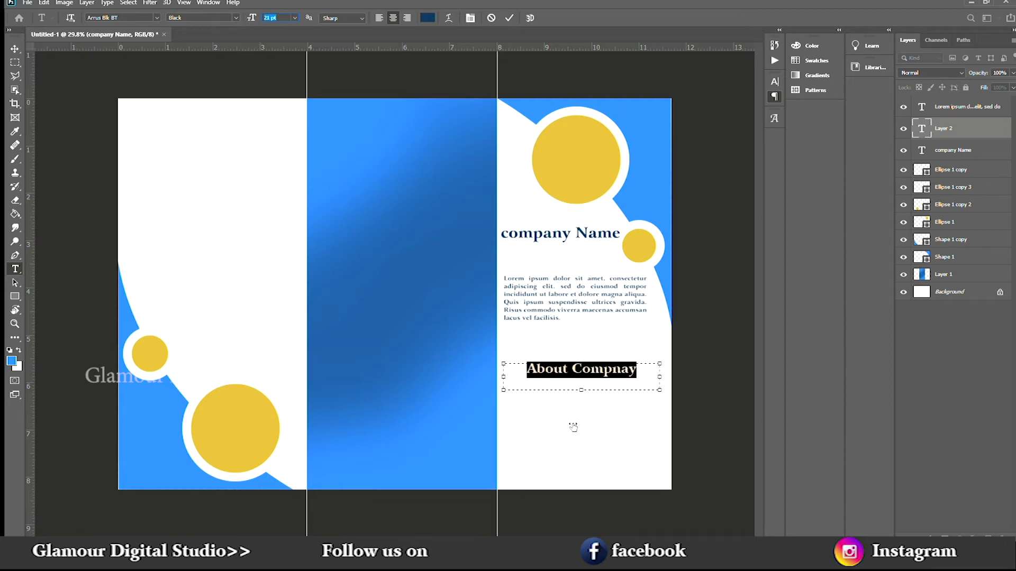
drag(581, 391, 581, 385)
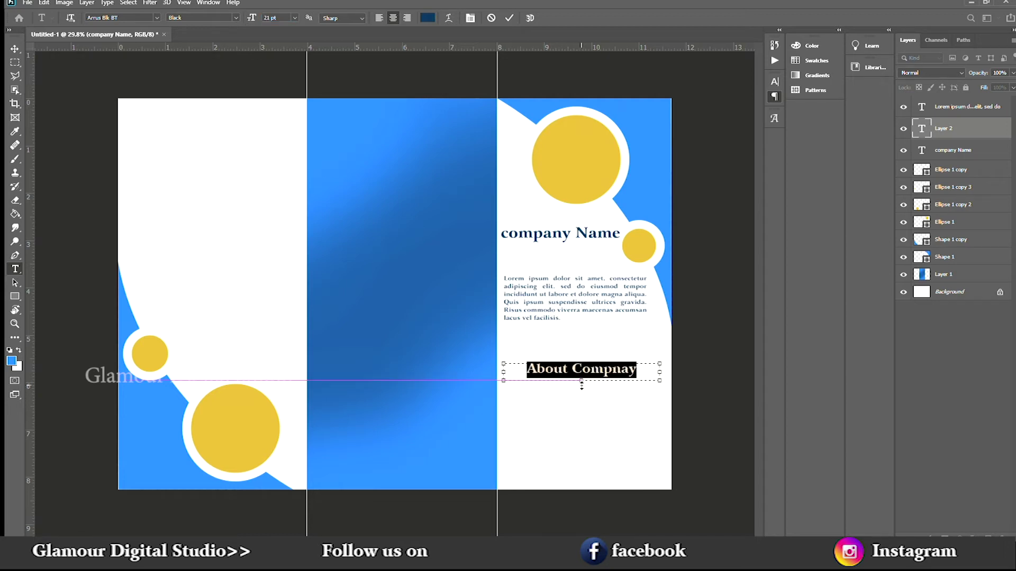
click(644, 375)
click(15, 49)
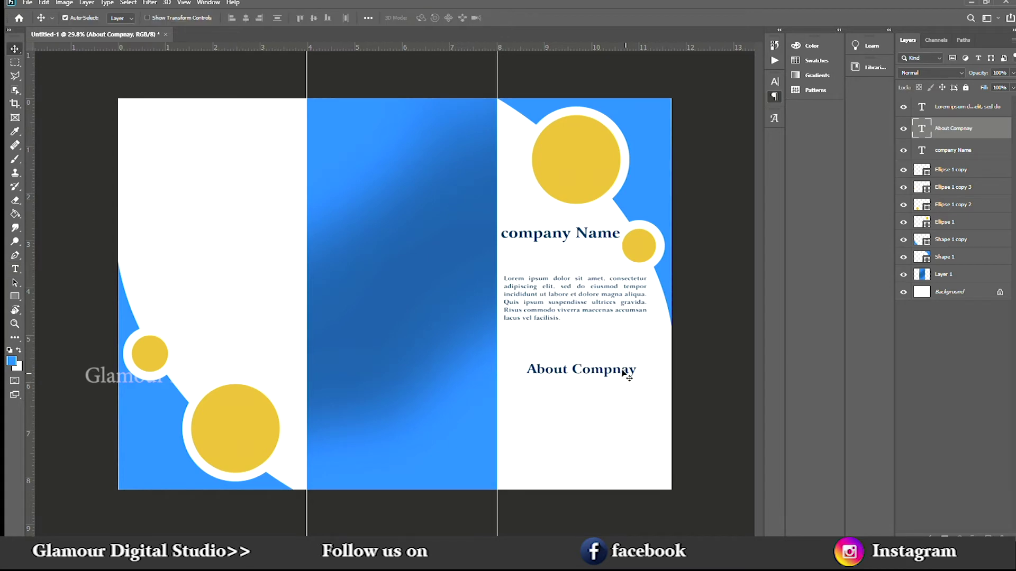
Step: Move the "About Compnay" heading slightly down on the right panel
drag(623, 370, 623, 377)
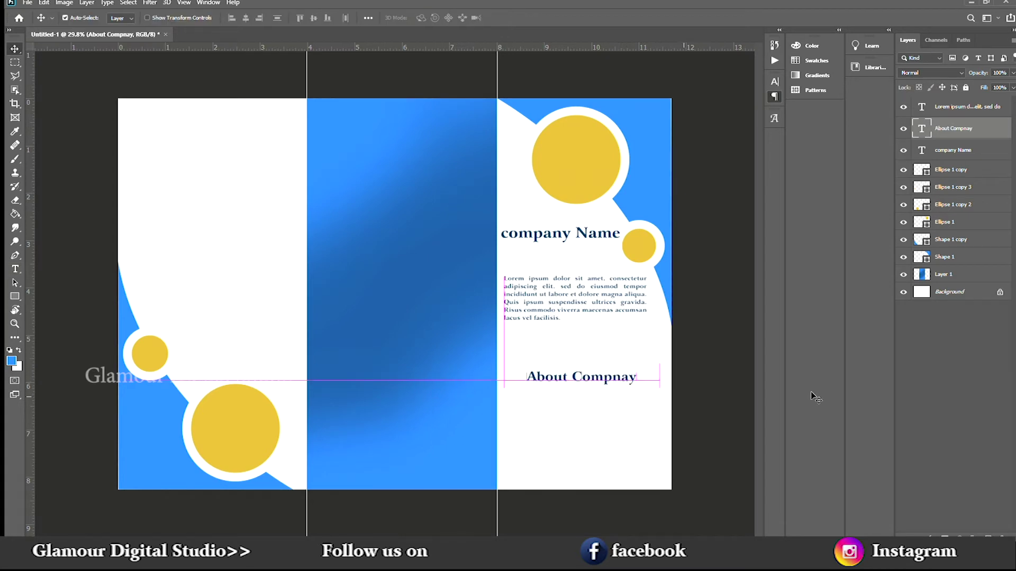
click(14, 271)
click(538, 375)
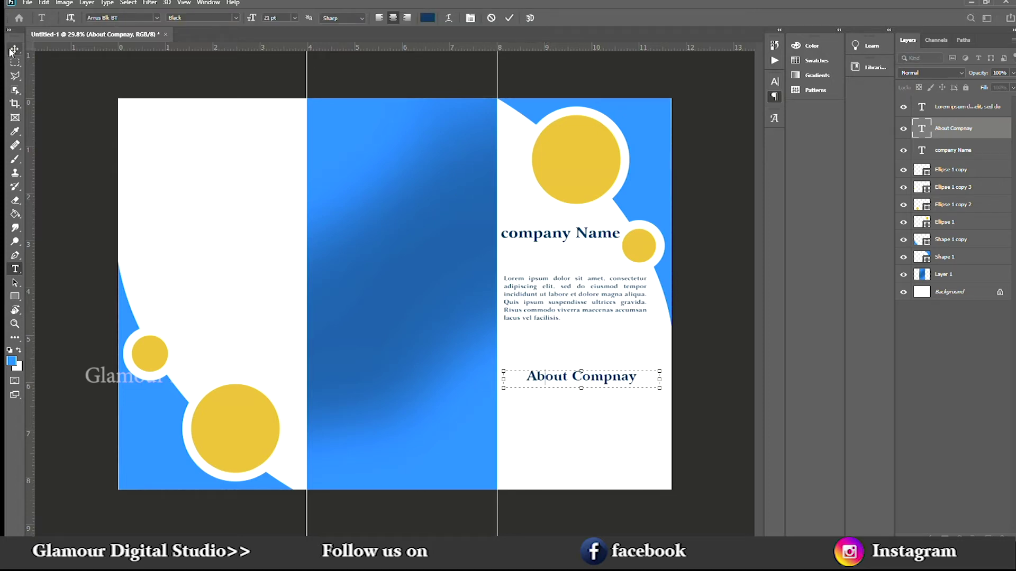
click(13, 50)
click(15, 296)
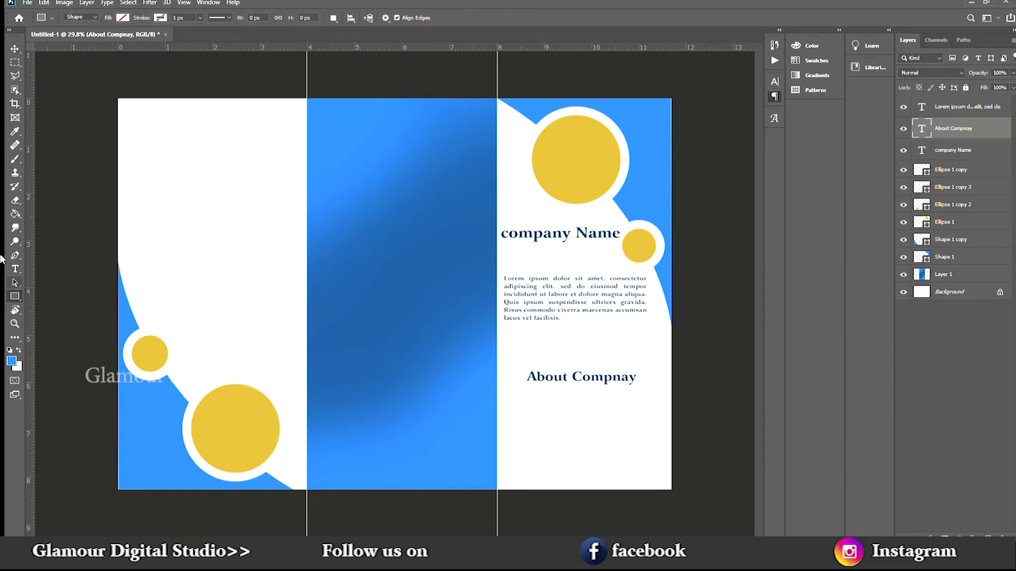
Step: Add a text box below the "About Compnay" heading reading "Values, Ethics , Etc"
click(14, 269)
drag(506, 404, 665, 477)
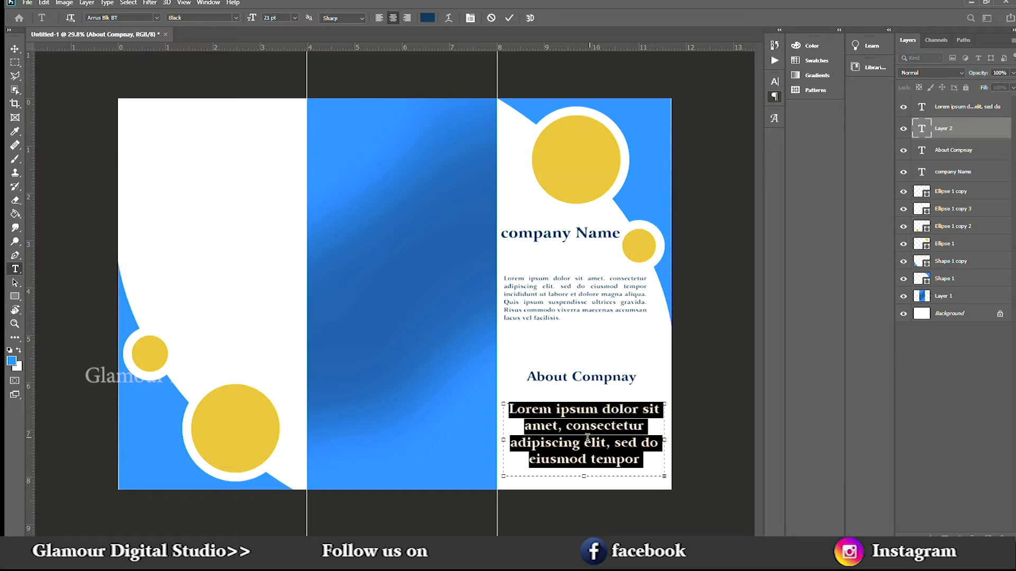
text(Values)
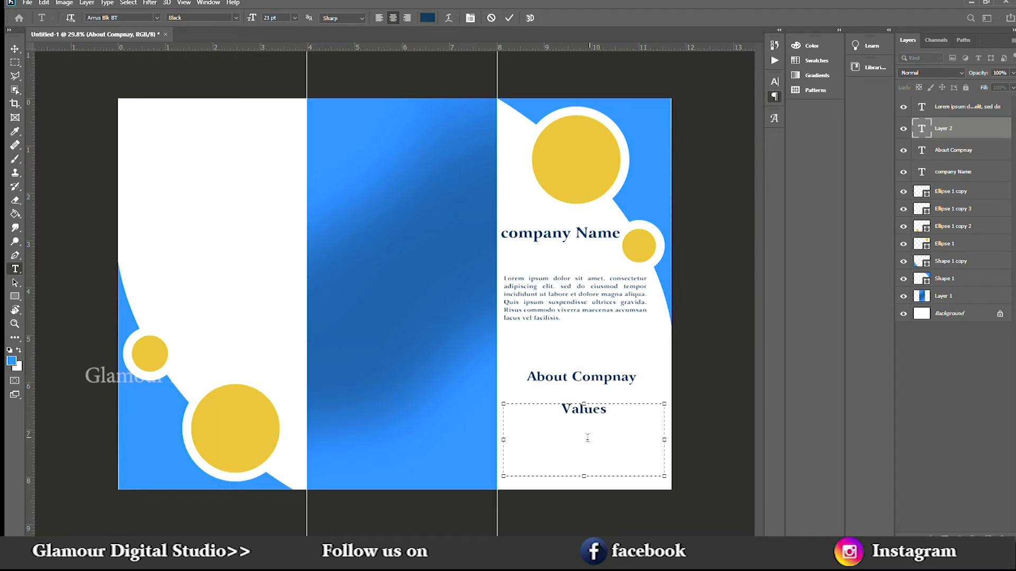
text(, Ethi)
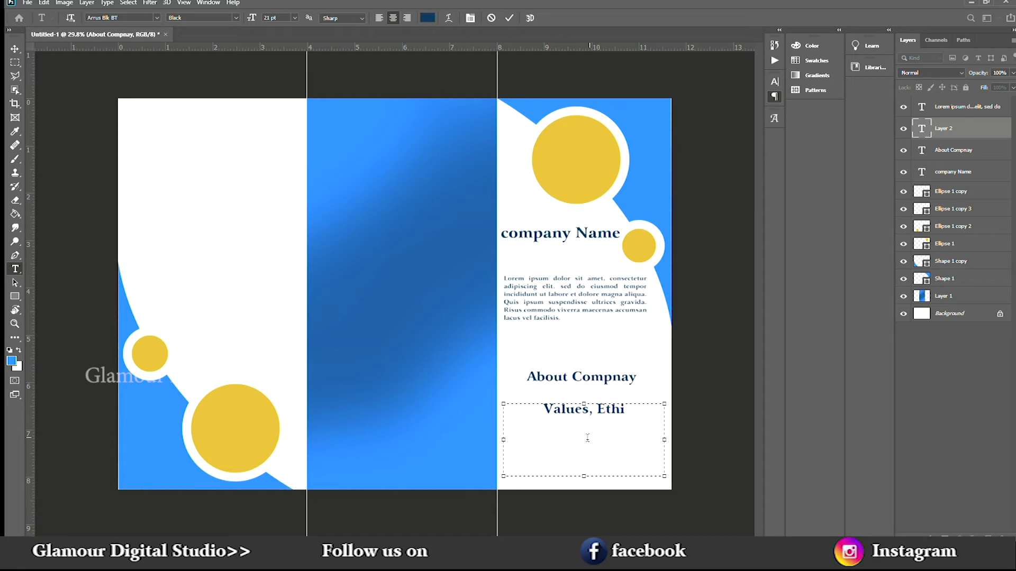
text(csmect)
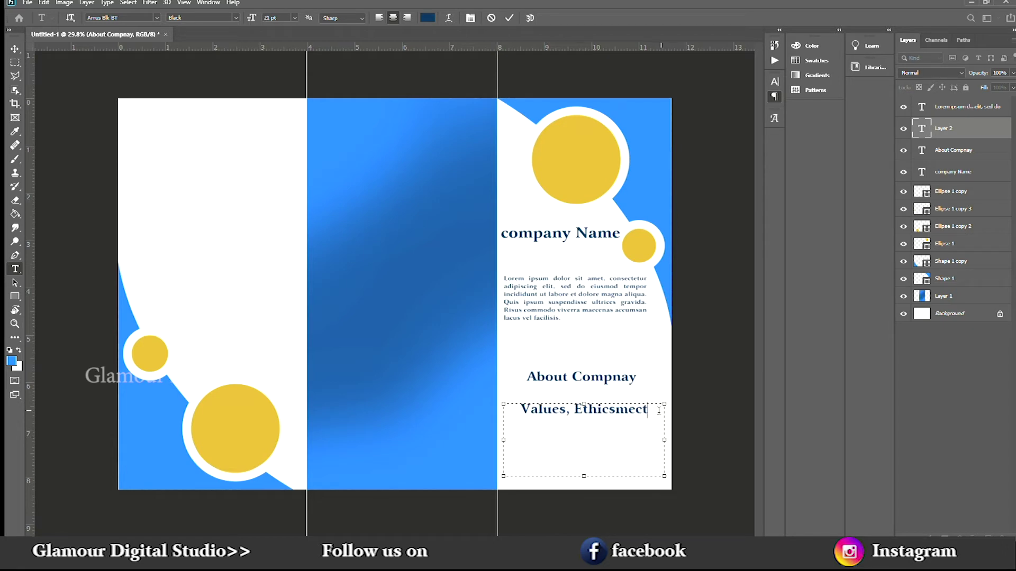
key(BackSpace)
key(BackSpace)
key(BackSpace)
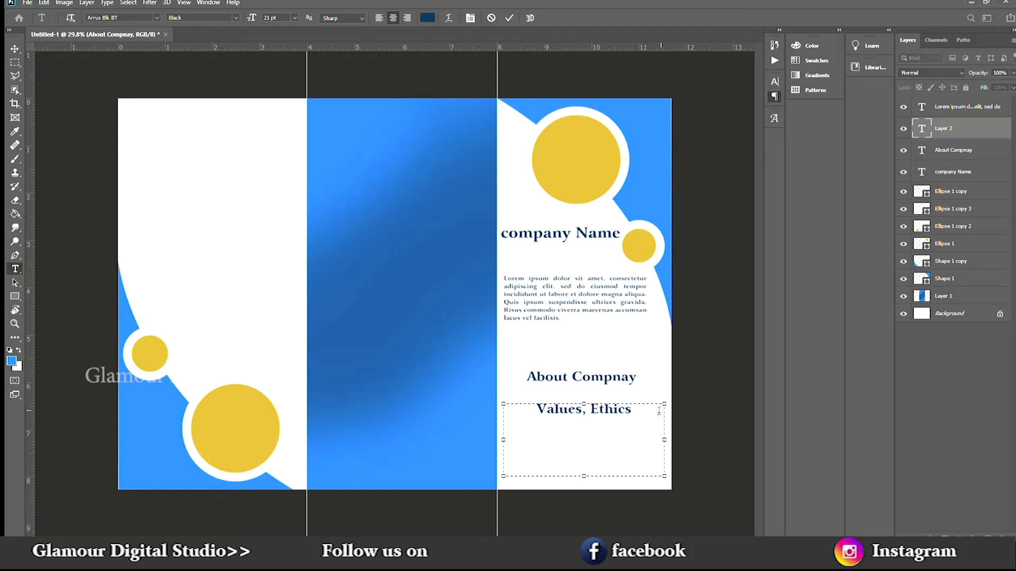
text(, Etc)
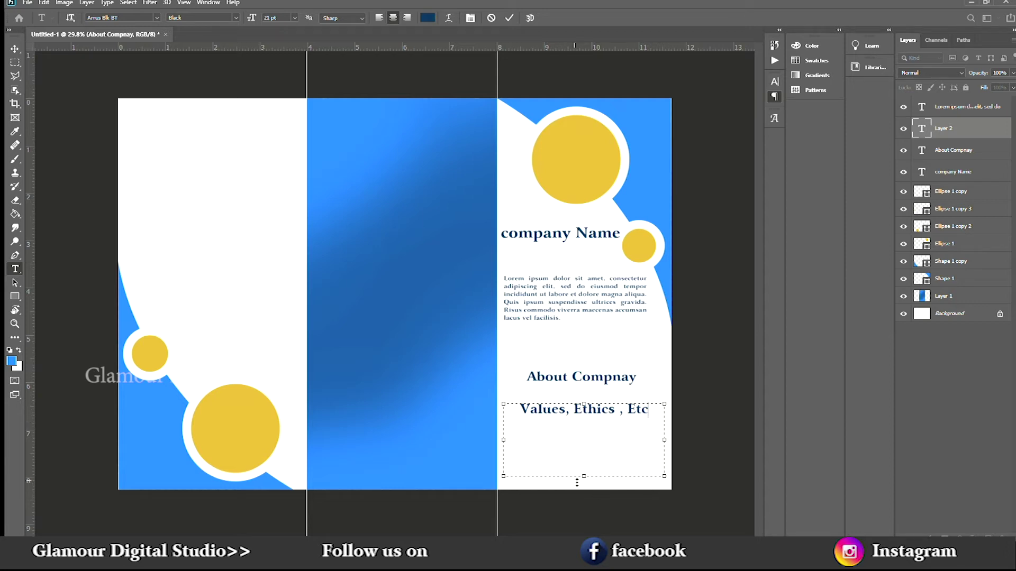
Step: Shorten the "Values, Ethics , Etc" text box to one line and move both it and the "About Compnay" heading slightly down
drag(583, 477, 578, 417)
click(15, 49)
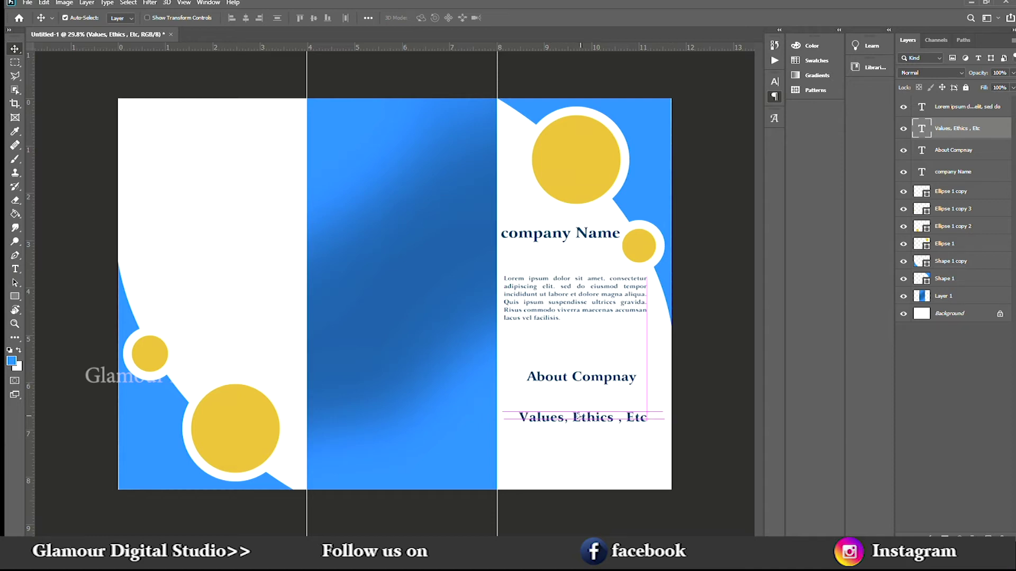
drag(579, 377, 525, 386)
key(t)
click(570, 388)
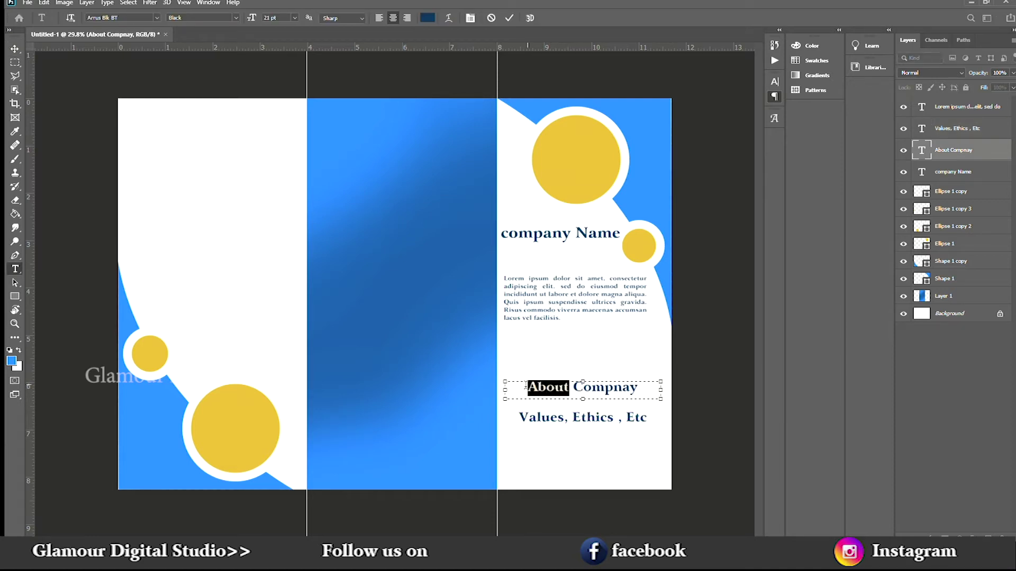
key(Escape)
click(13, 47)
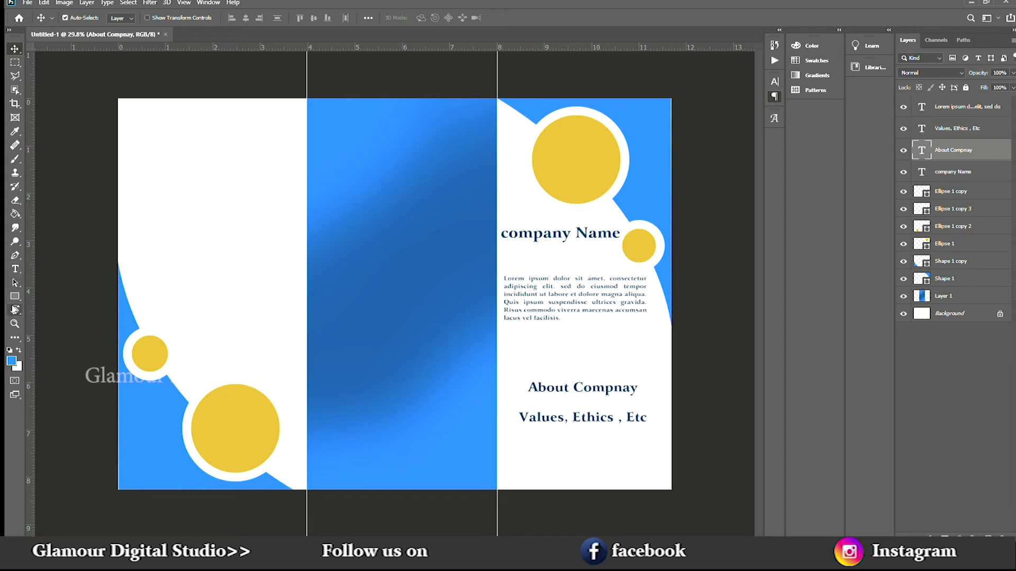
Step: Add a text box on the left panel, above the yellow circles, reading "Contact us:"
click(15, 270)
drag(151, 281, 288, 346)
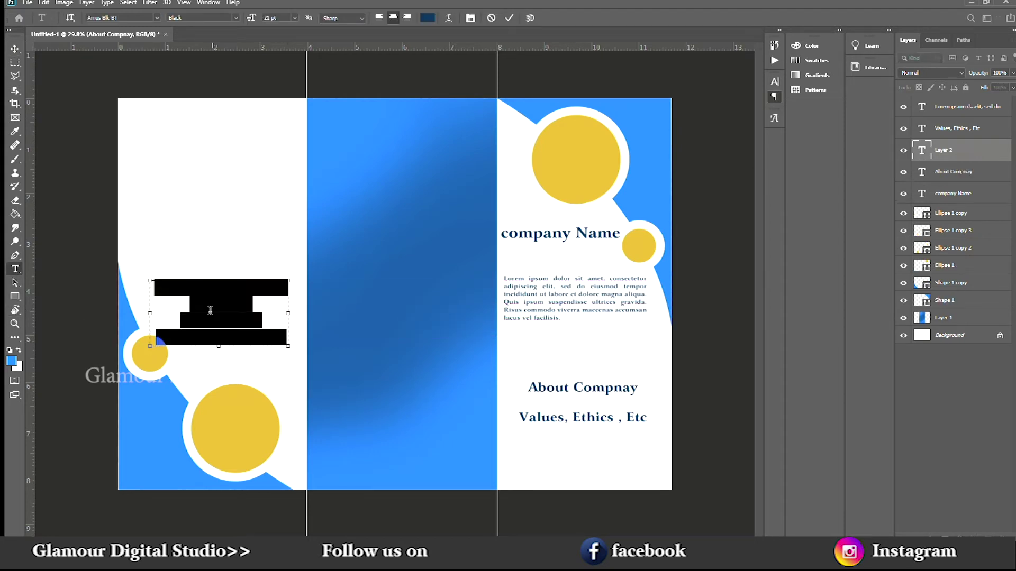
text(Conatct)
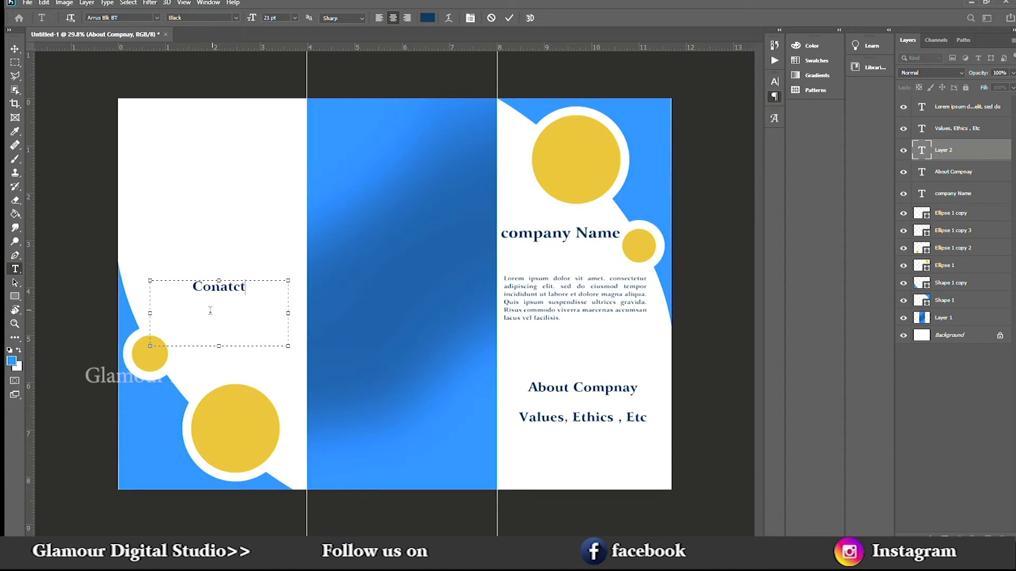
key(BackSpace)
key(BackSpace)
key(BackSpace)
key(BackSpace)
text(tact us:)
key(Return)
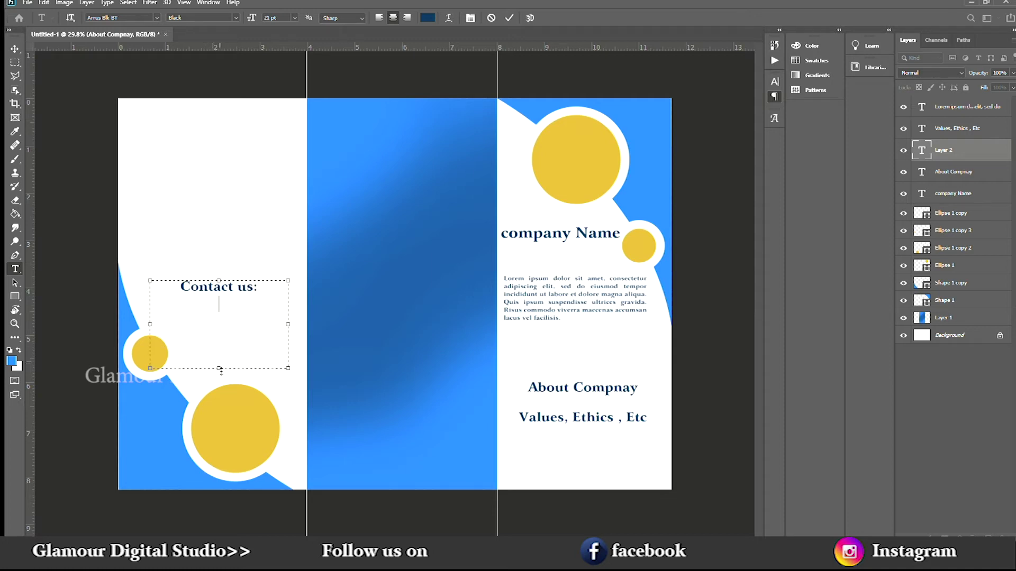
key(ctrl+Return)
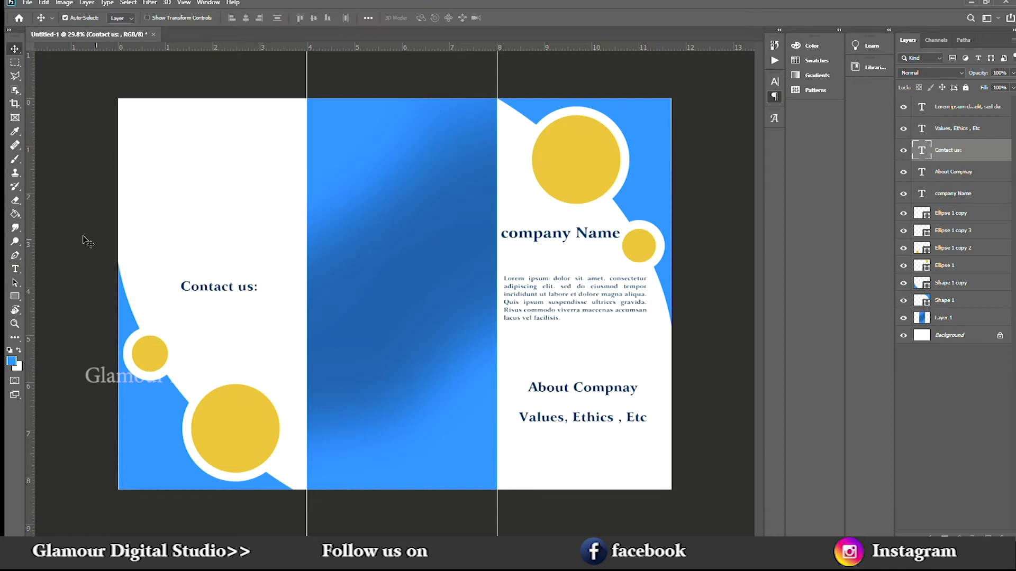
Step: Add a Lorem ipsum placeholder text box below "Contact us:" with its text at 11 pt
click(15, 269)
drag(150, 307, 294, 375)
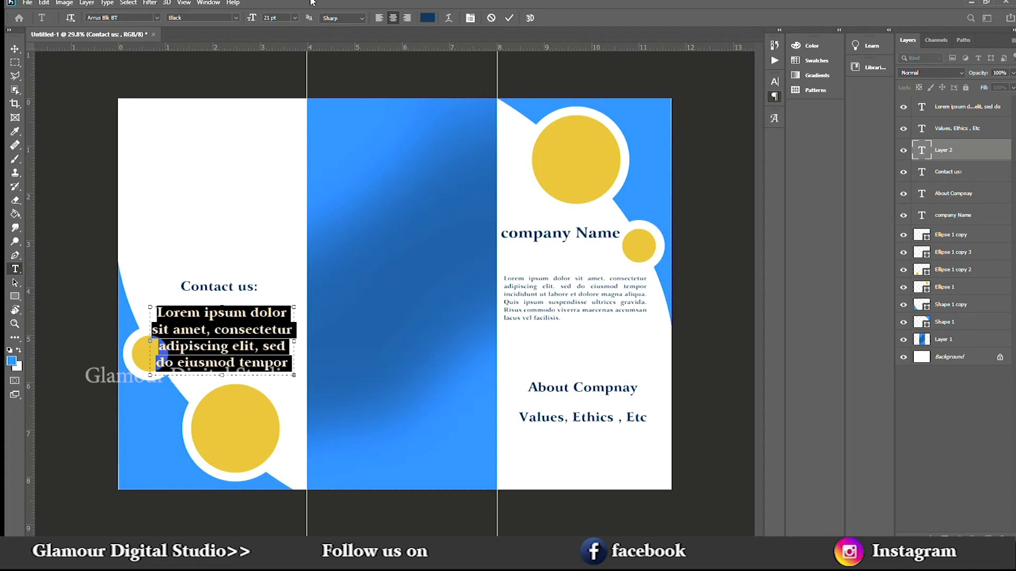
drag(254, 17, 249, 16)
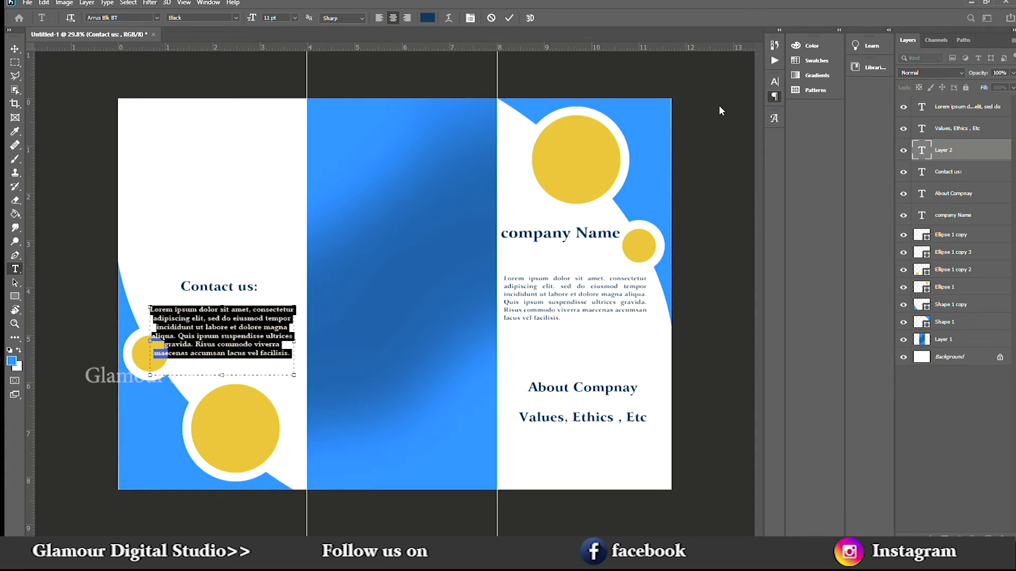
Step: Justify the paragraph under "Contact us:" with its last line aligned left and shorten its text box to three lines
key(ctrl+shift+j)
drag(224, 365, 229, 339)
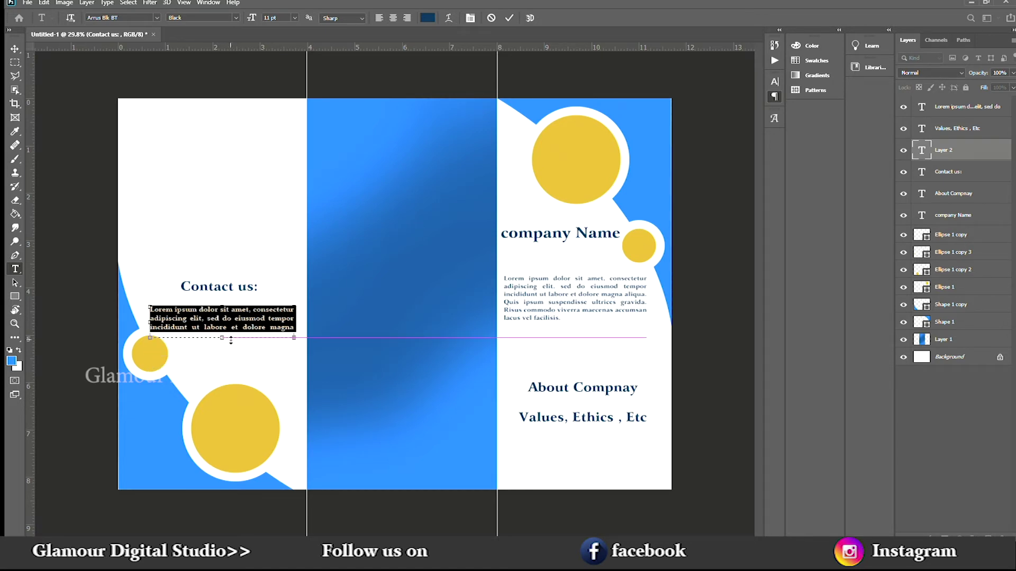
click(14, 49)
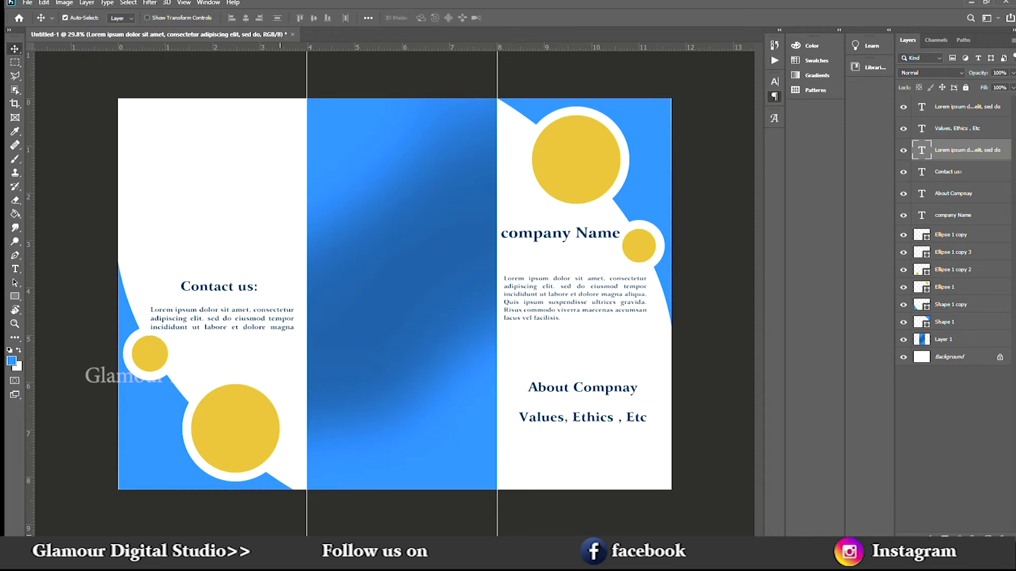
Step: Add a Lorem ipsum text box at the top of the middle panel and insert the heading line "Project Name 1" above the paragraph
click(15, 268)
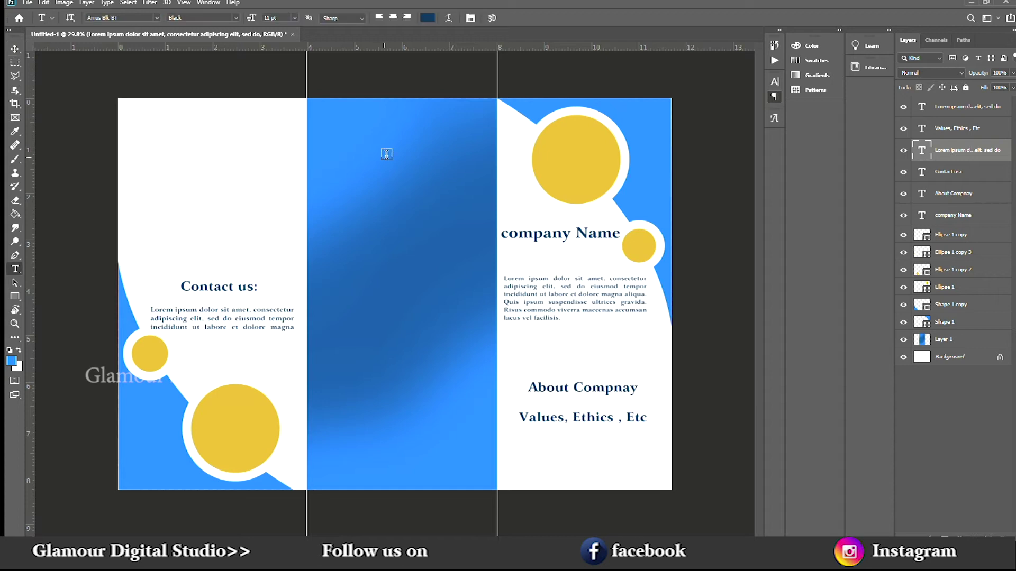
drag(315, 118, 496, 271)
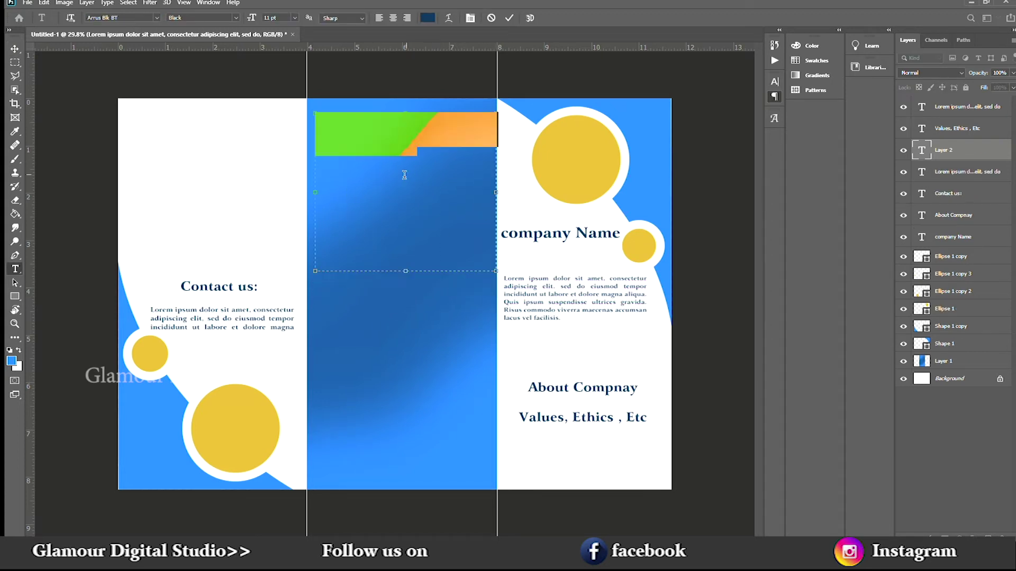
click(318, 123)
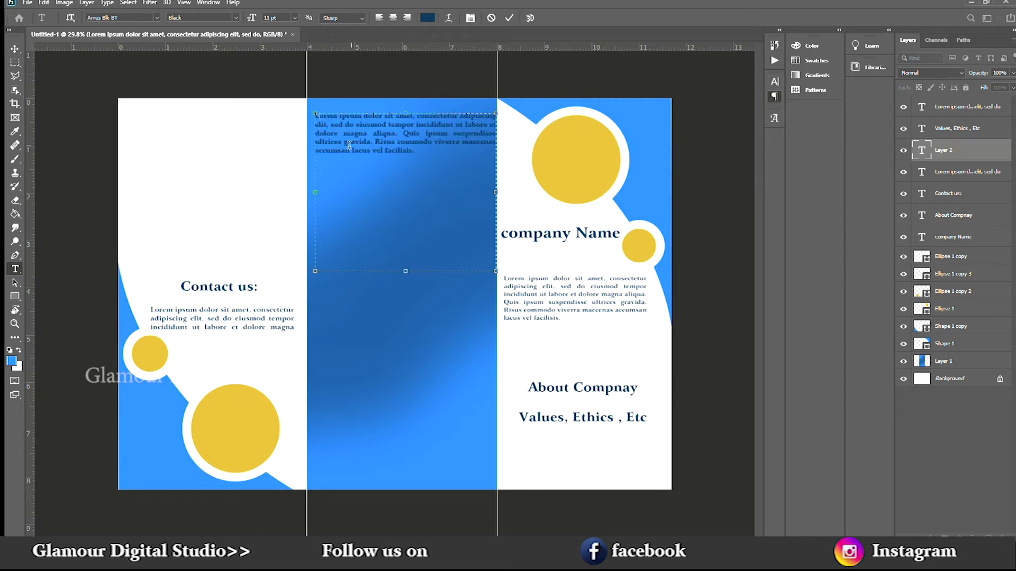
key(Return)
key(Return)
key(Return)
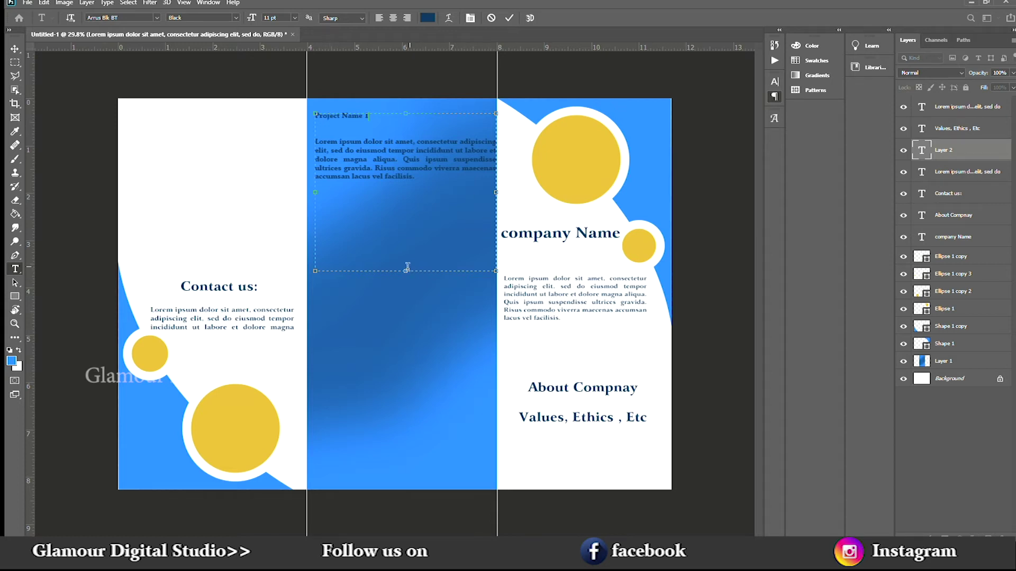
Step: Change the color of the middle panel's heading and paragraph to white
drag(422, 177, 294, 127)
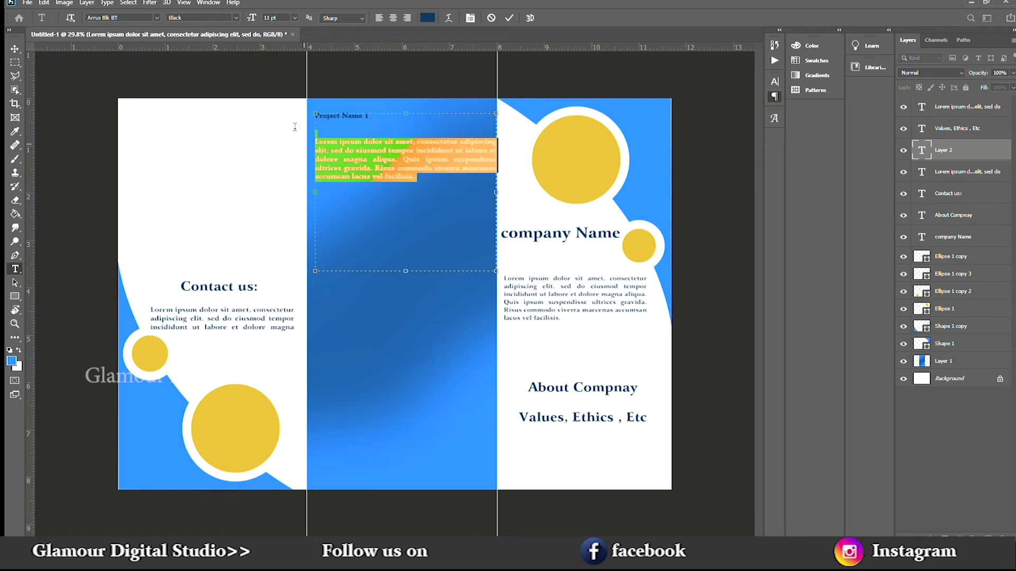
click(427, 17)
drag(756, 224, 732, 201)
click(970, 208)
click(443, 181)
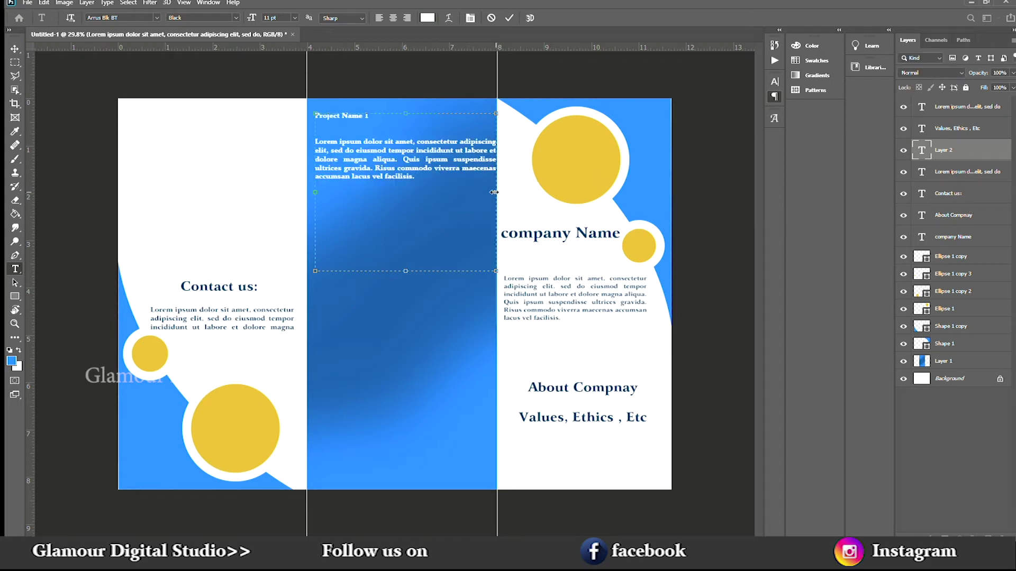
Step: Narrow the middle panel's text box slightly, extend it downward, and paste a copy of the Lorem ipsum paragraph below the first one
drag(492, 192, 492, 192)
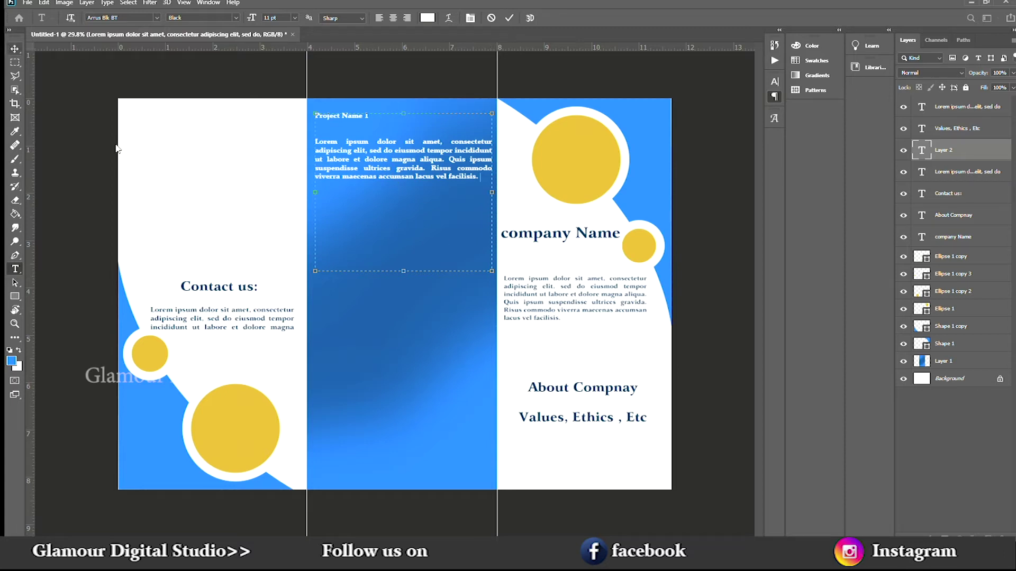
drag(402, 271, 403, 312)
drag(479, 178, 291, 142)
key(ctrl+c)
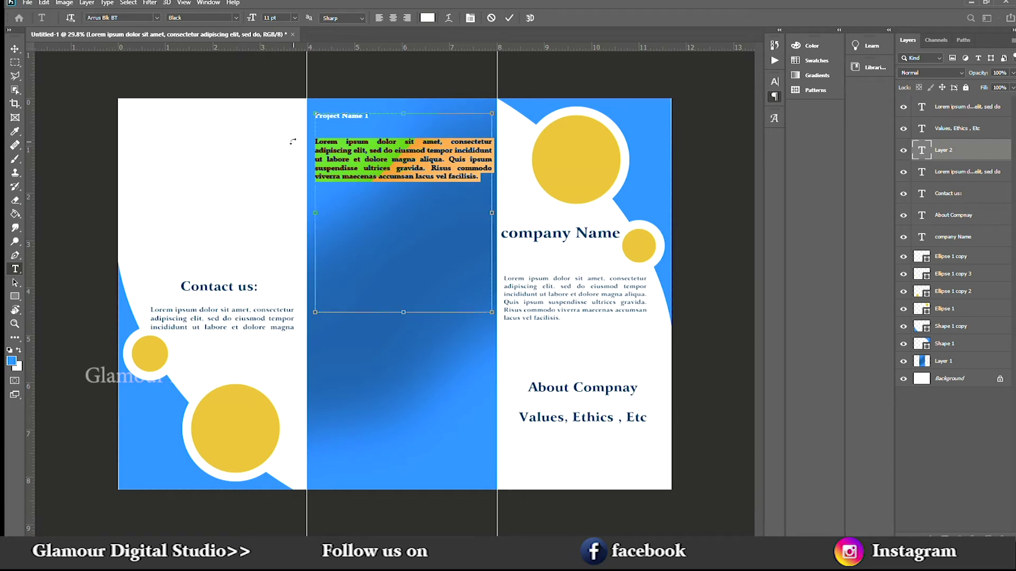
click(380, 201)
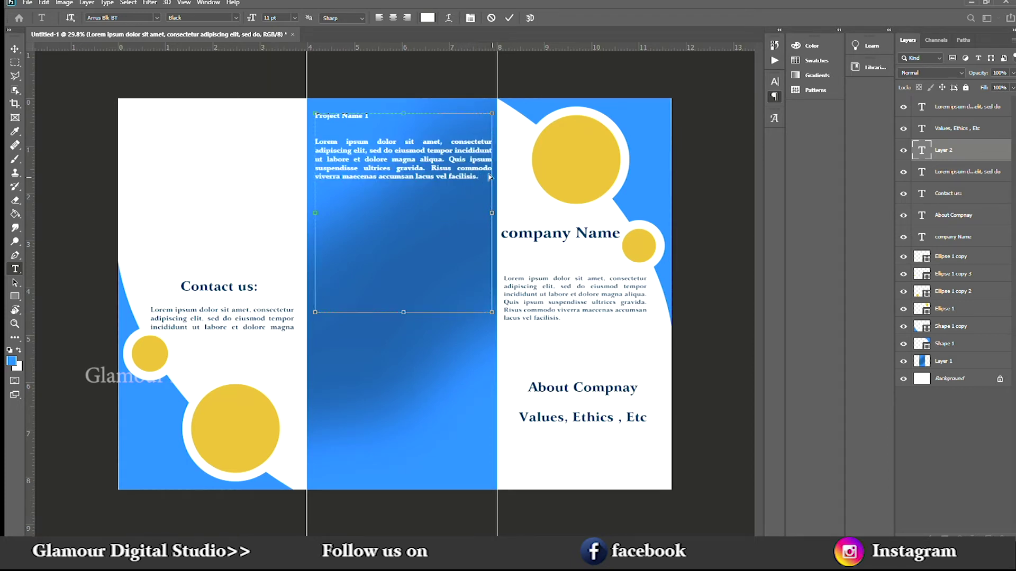
key(ctrl+v)
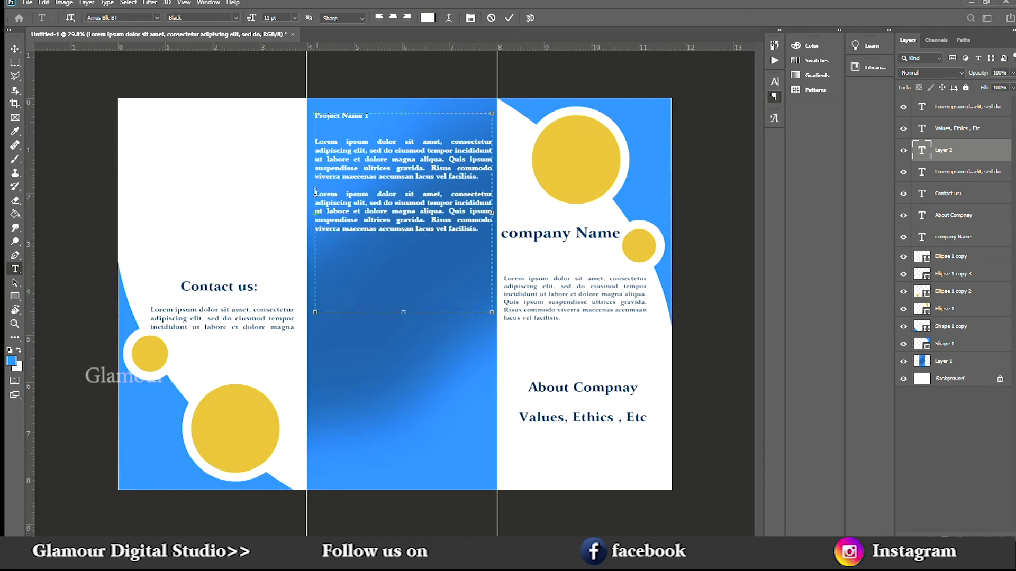
Step: Insert the heading "Project 2" above the second paragraph and shorten the text box to fit the text
key(Return)
key(Return)
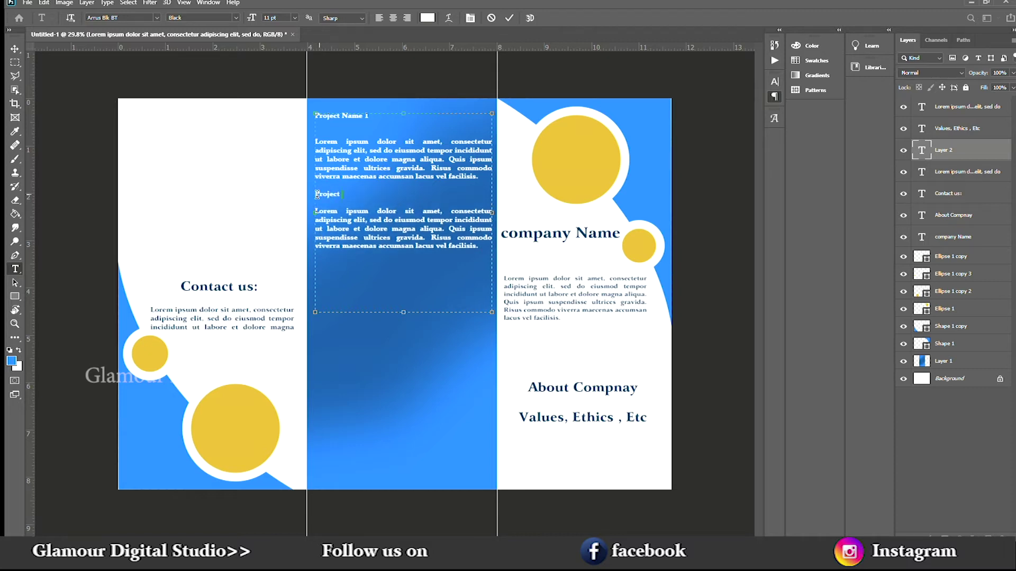
drag(403, 312, 397, 261)
click(13, 47)
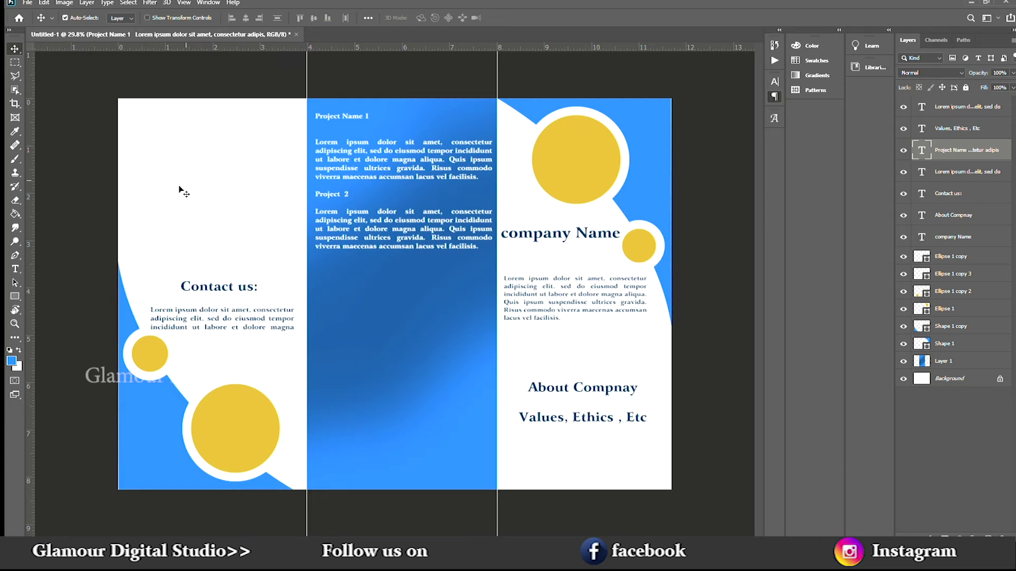
click(79, 145)
key(ctrl+s)
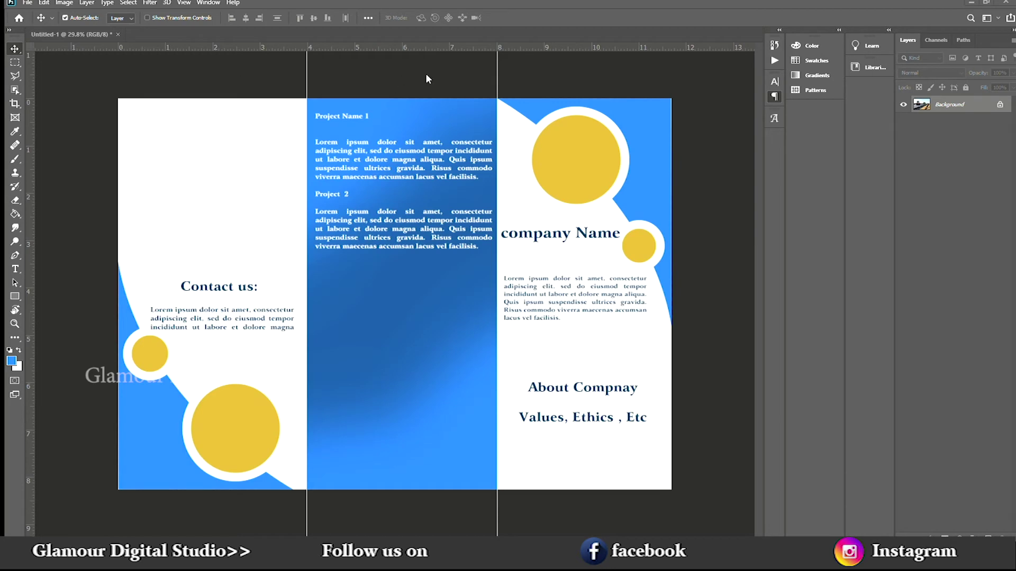
Step: Draw a white rectangle about 1070 by 832 px on the middle panel below the project text
click(15, 296)
drag(319, 277, 489, 409)
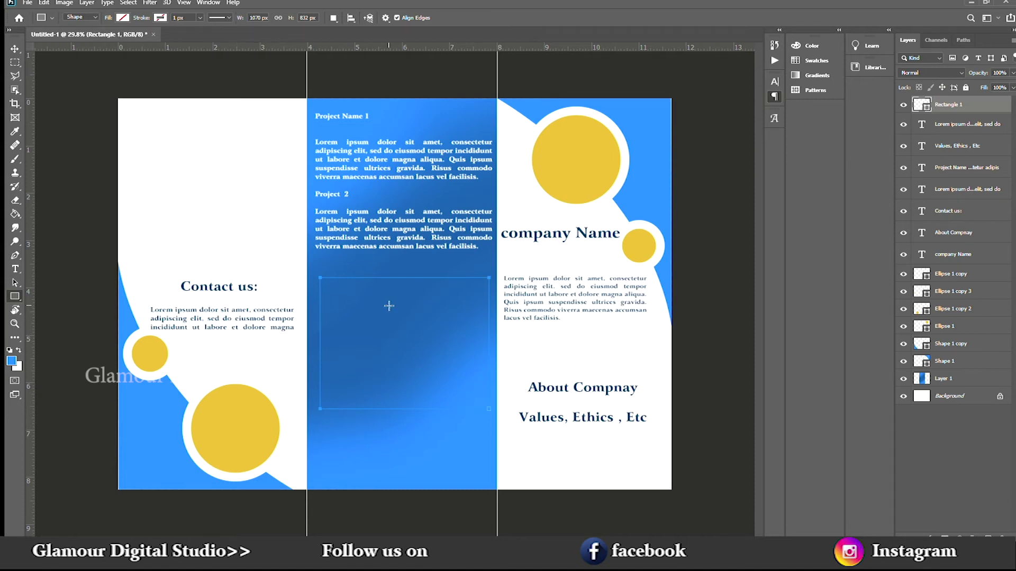
click(58, 79)
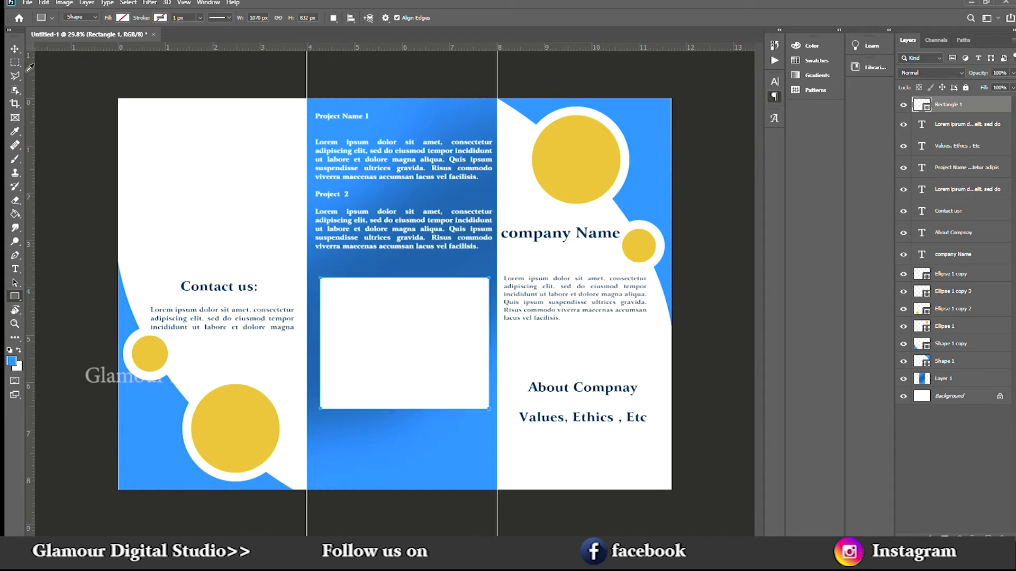
Step: Align the white rectangle with the left edge of the middle panel's text and widen it to about 1121 px
click(14, 49)
drag(389, 324, 388, 328)
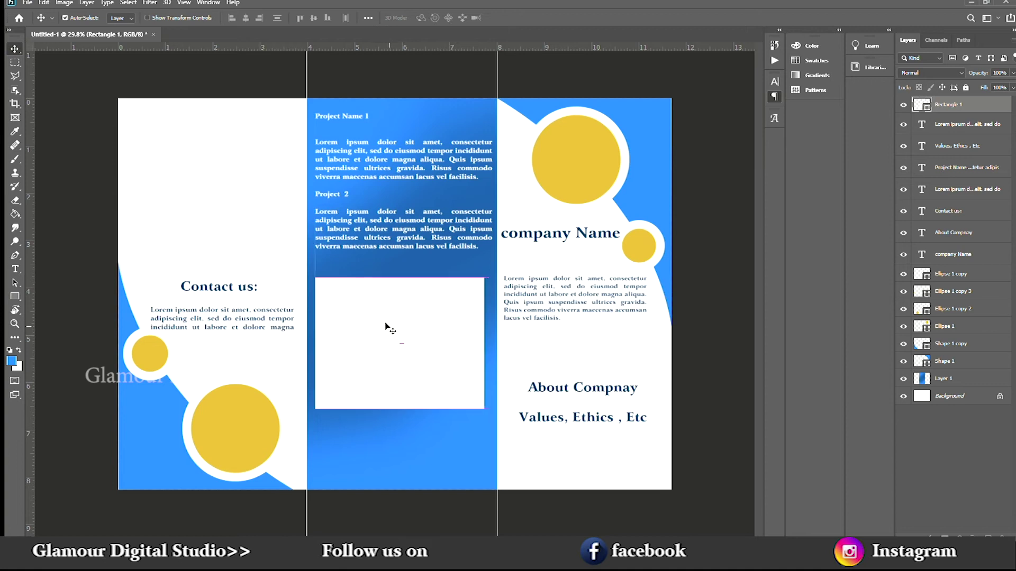
key(ctrl+t)
drag(485, 343, 491, 343)
key(Return)
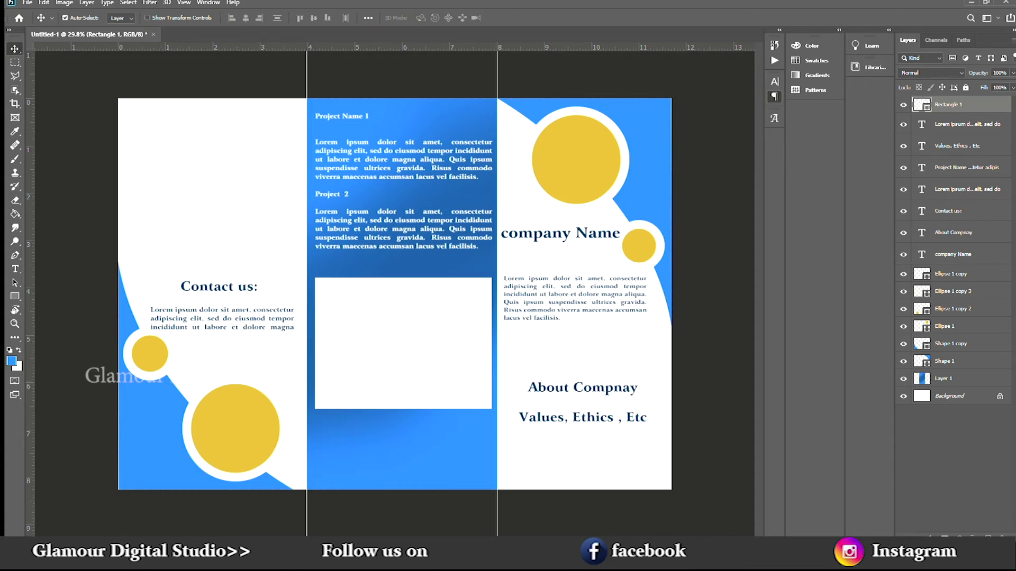
Step: Bring the road roller photo onto the white rectangle, clip it to that shape, and enlarge it to fill the frame
click(358, 437)
drag(370, 257, 391, 345)
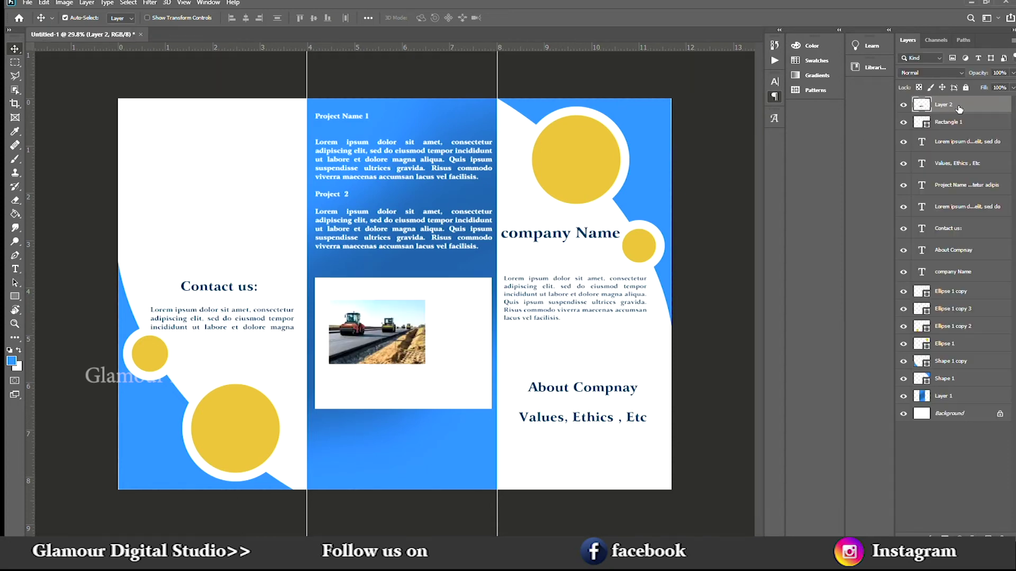
key(ctrl+t)
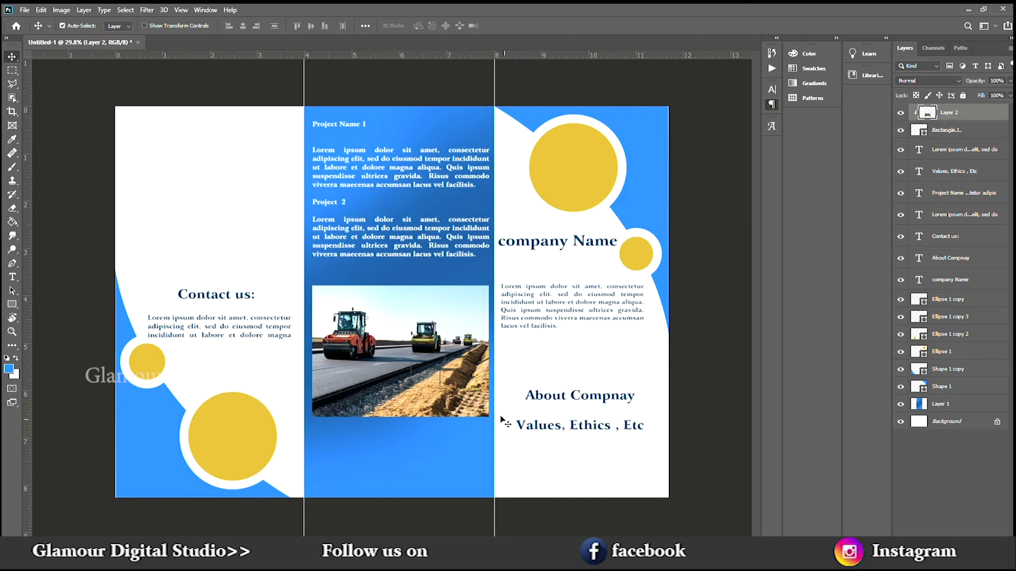
click(11, 305)
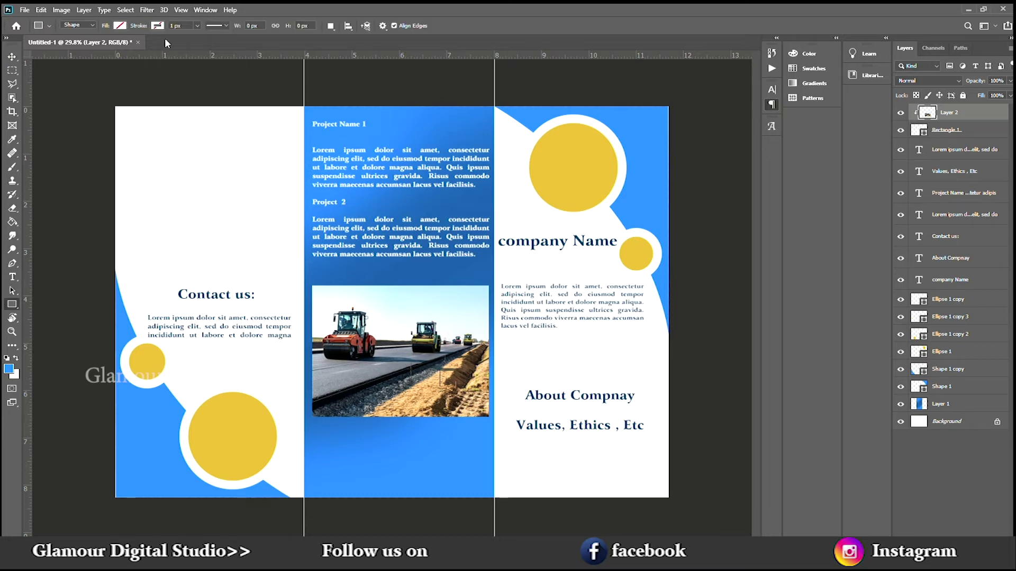
click(202, 89)
key(ctrl+z)
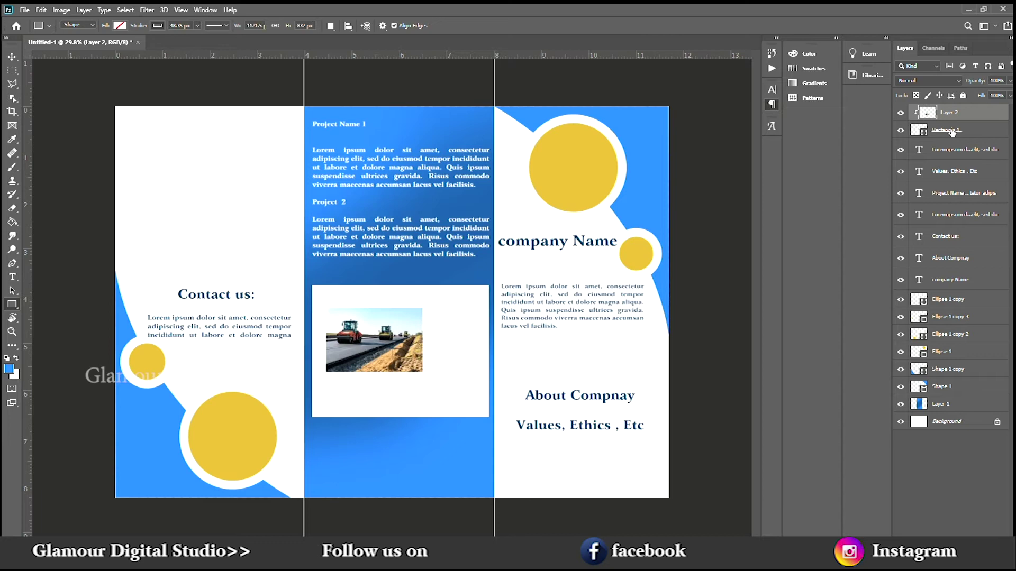
Step: Restore the enlarged road roller photo and give its frame rectangle a dark gray stroke of 45.62 px
click(950, 135)
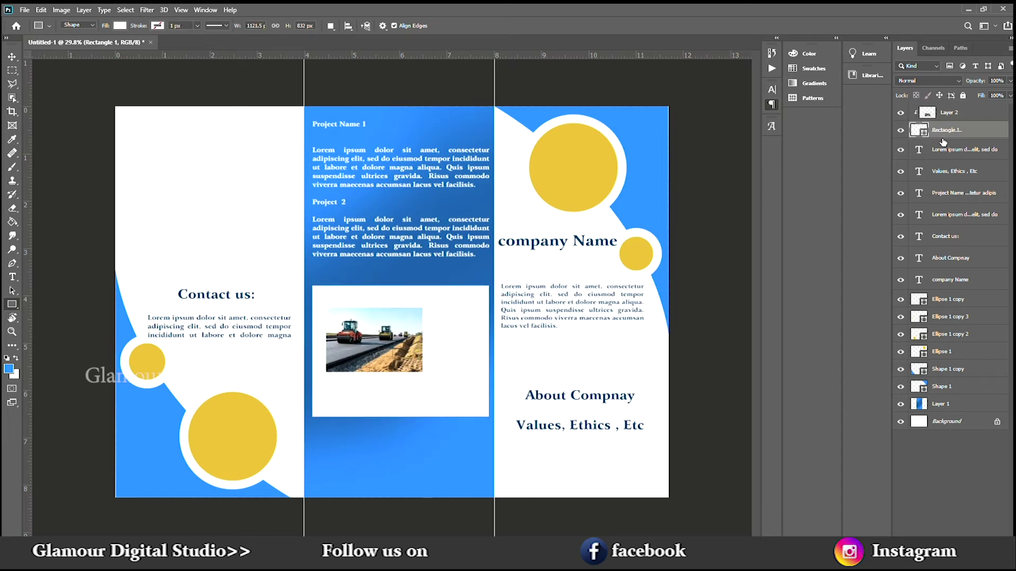
key(ctrl+shift+z)
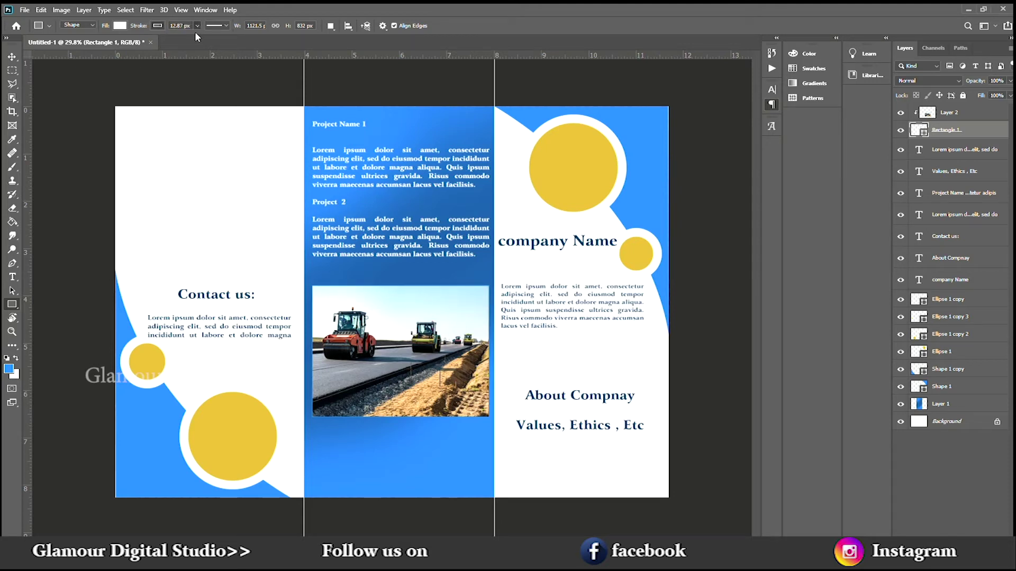
drag(205, 33, 202, 36)
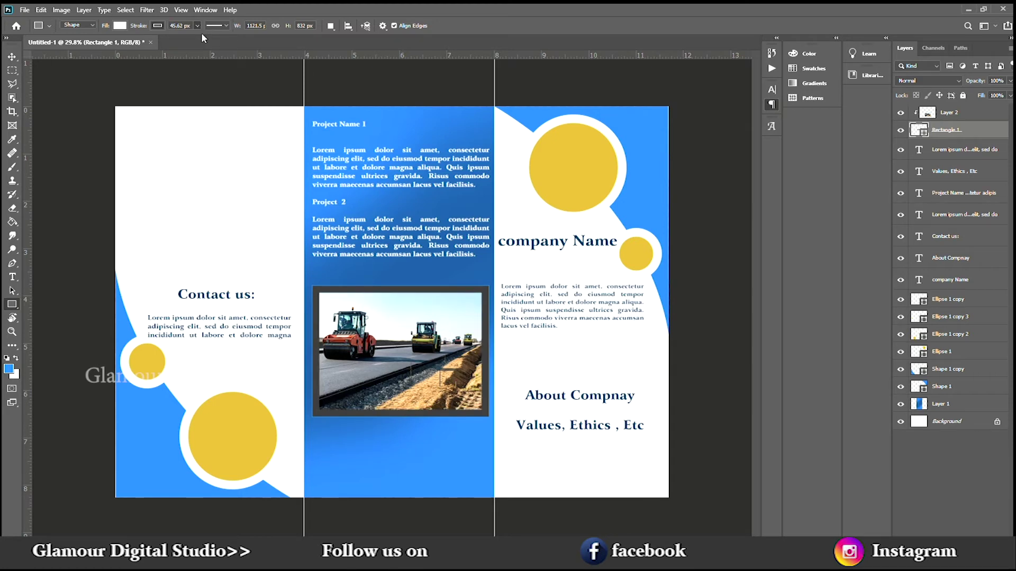
click(7, 55)
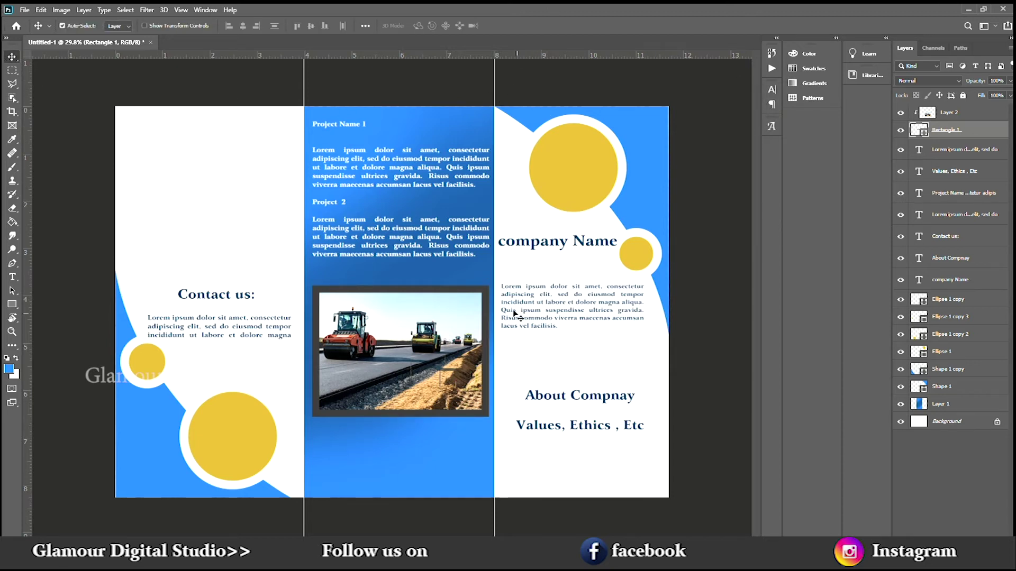
Step: Place the expressway.jpg photo on the left panel, directly above the Background layer
click(127, 176)
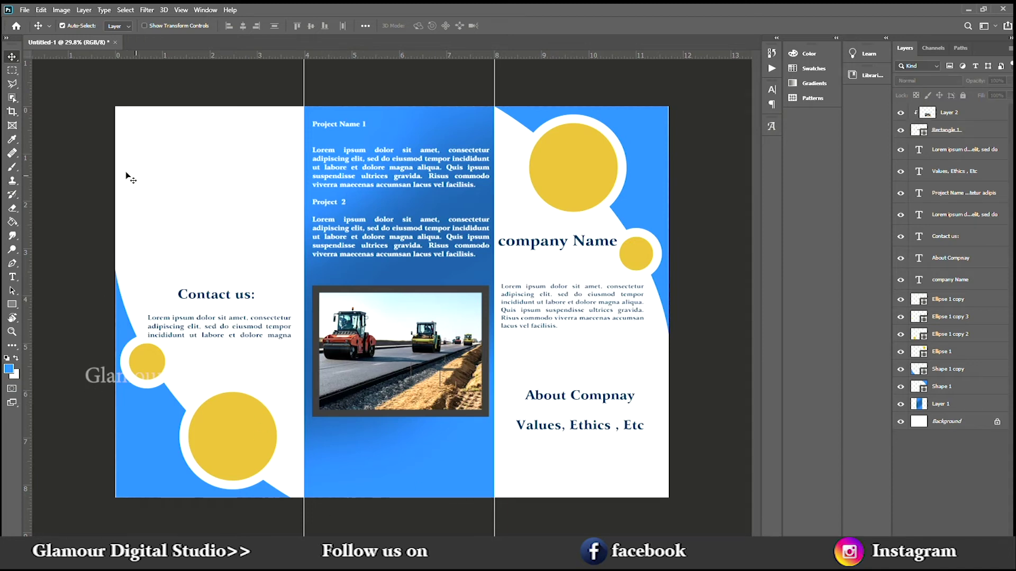
click(937, 419)
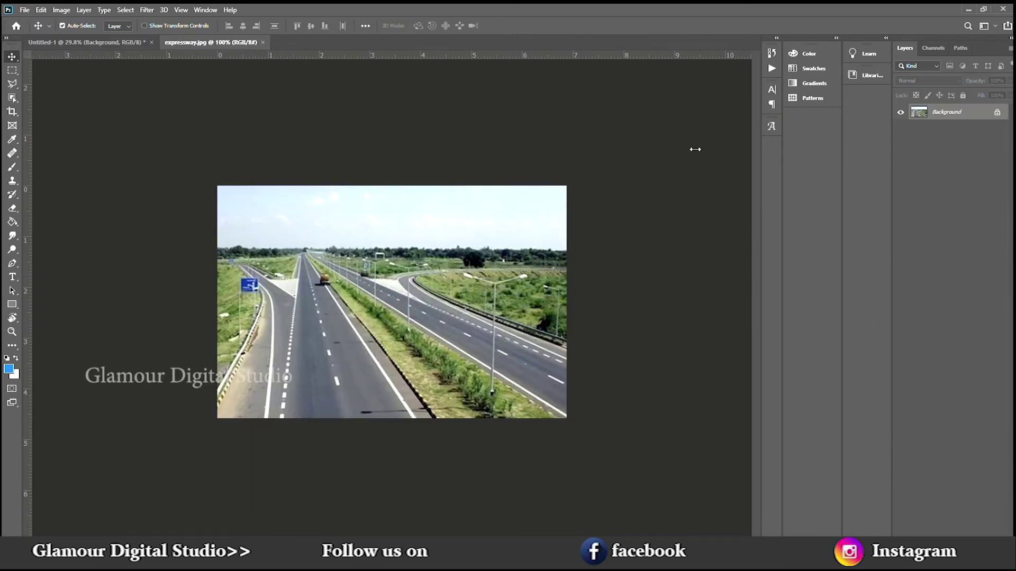
drag(198, 41, 266, 76)
drag(302, 209, 208, 189)
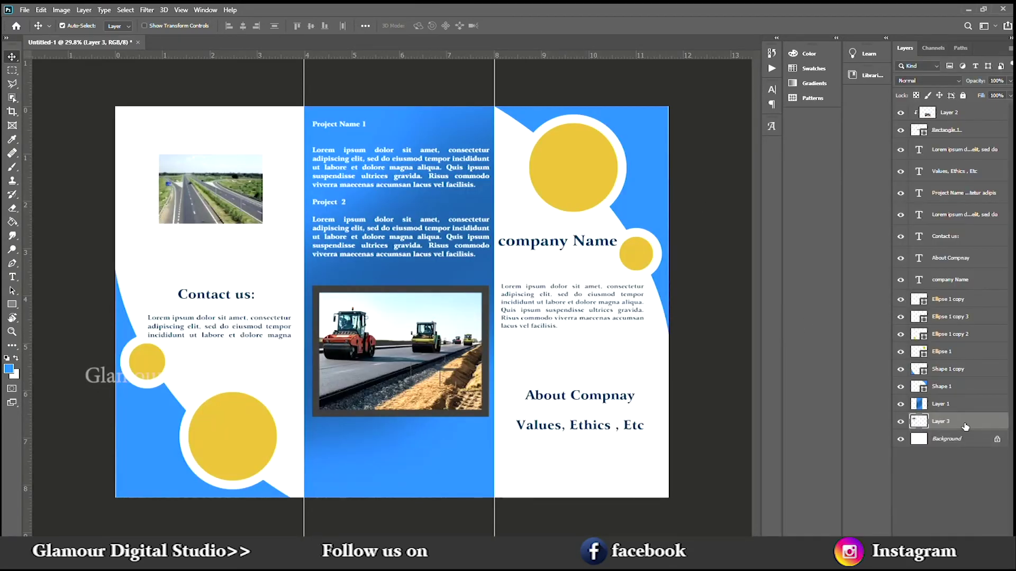
Step: Scale the expressway photo to about 573% so it covers the whole left panel, and blur it
click(62, 25)
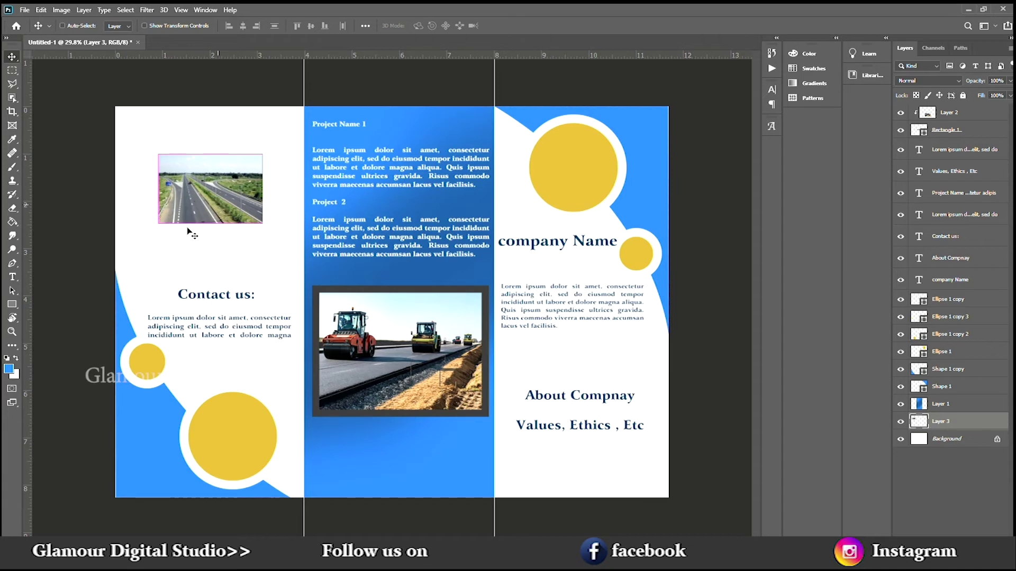
key(ctrl+t)
drag(158, 223, 85, 466)
drag(120, 303, 188, 262)
drag(191, 303, 229, 510)
drag(204, 260, 207, 251)
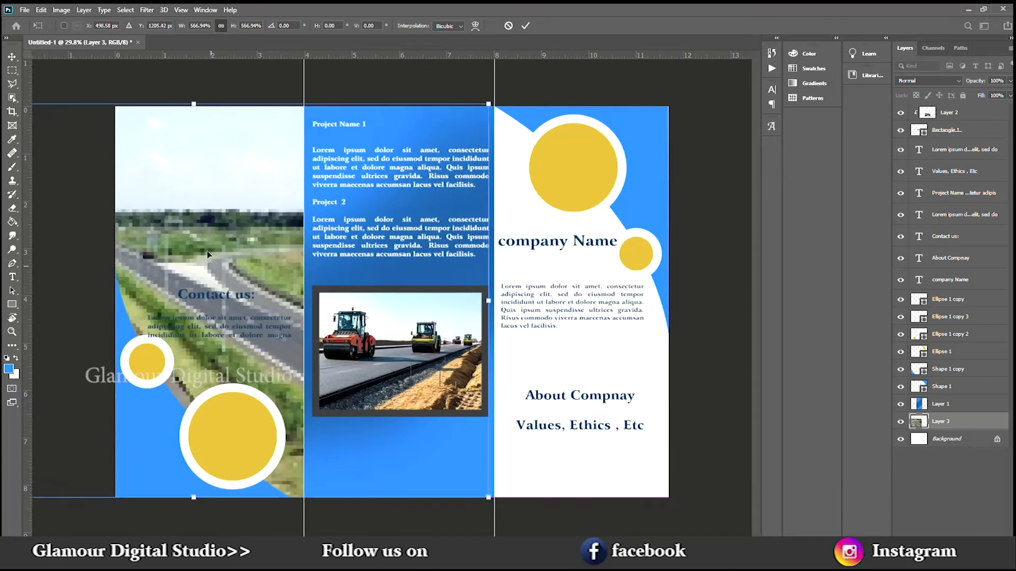
drag(192, 493, 192, 497)
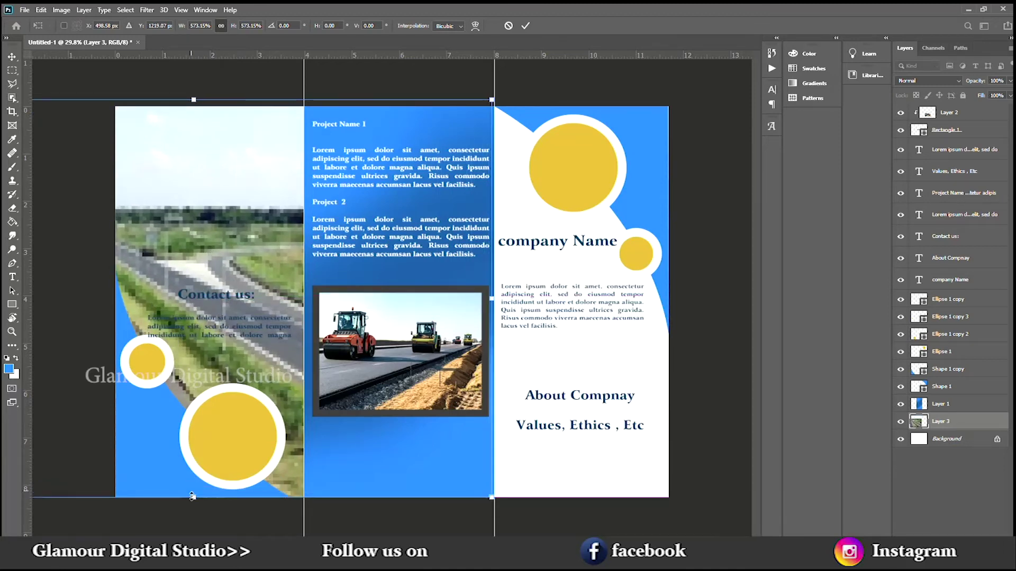
key(Return)
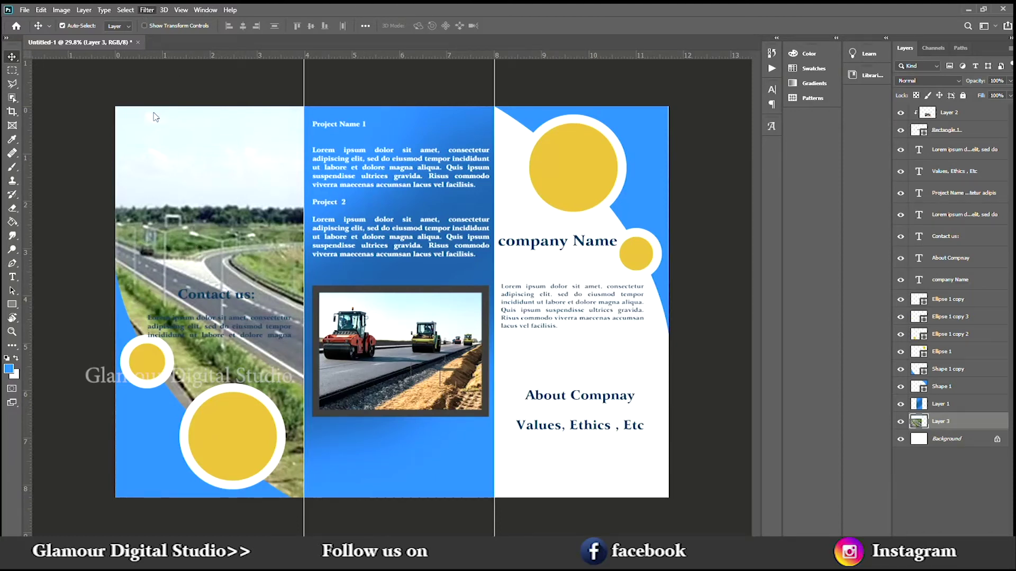
click(305, 165)
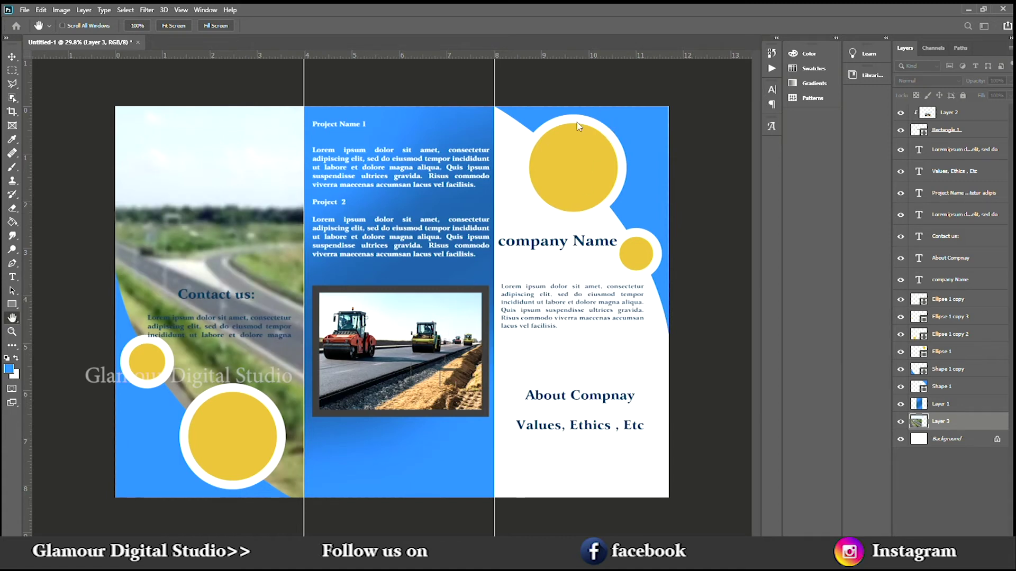
Step: Move the "Contact us:" heading and its paragraph up to the sky area of the left panel
key(v)
drag(213, 297, 216, 106)
drag(247, 315, 244, 188)
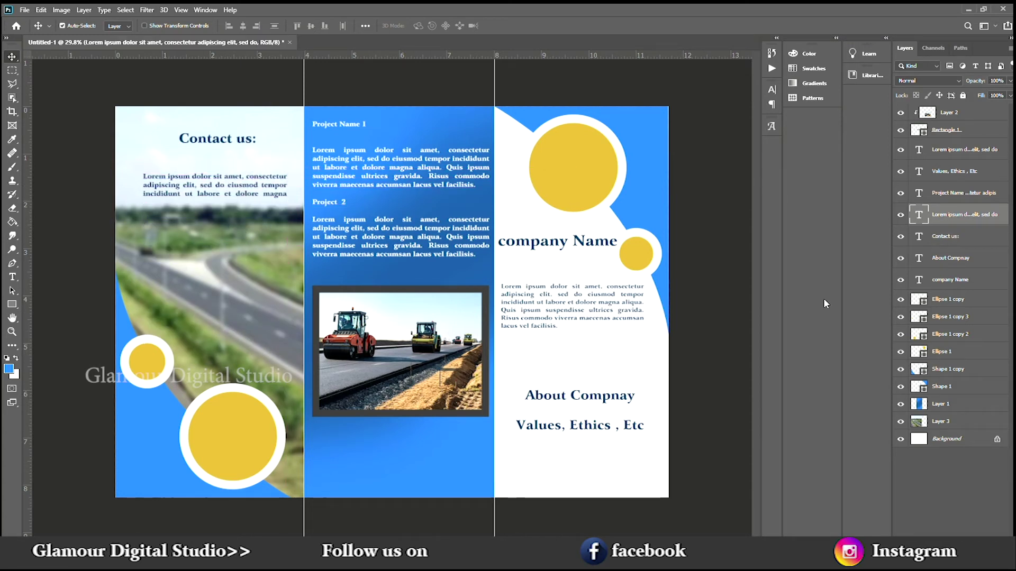
Step: Extend the contact paragraph's text box downward to fit all its text and color the text white
double_click(245, 186)
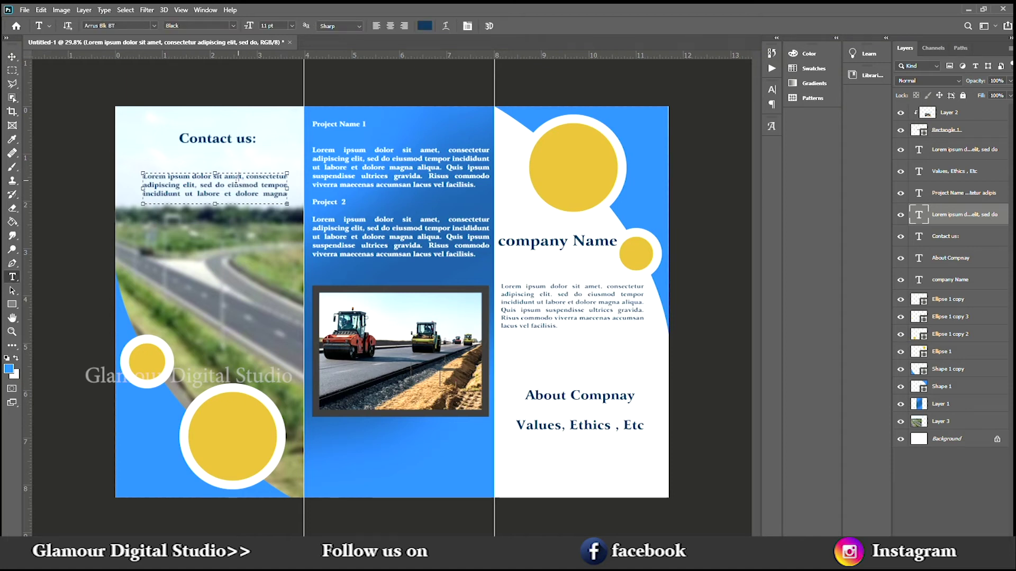
drag(219, 205, 219, 275)
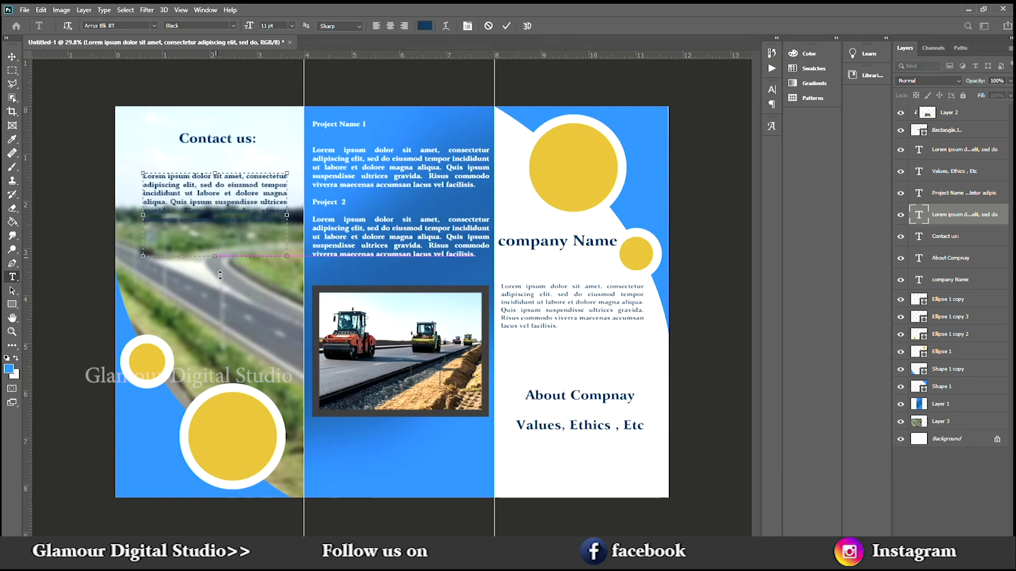
key(ctrl+a)
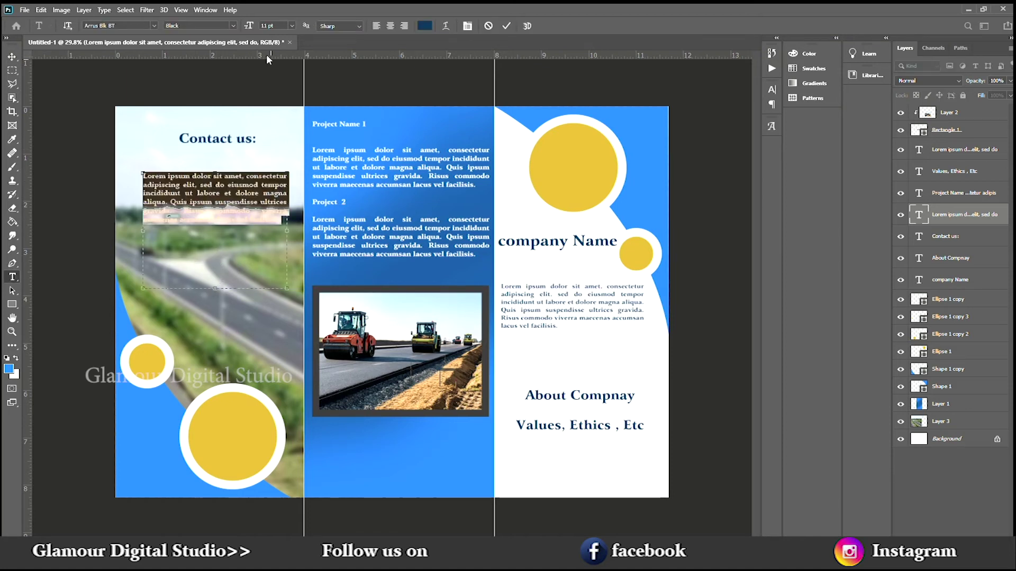
click(424, 25)
click(973, 213)
click(276, 225)
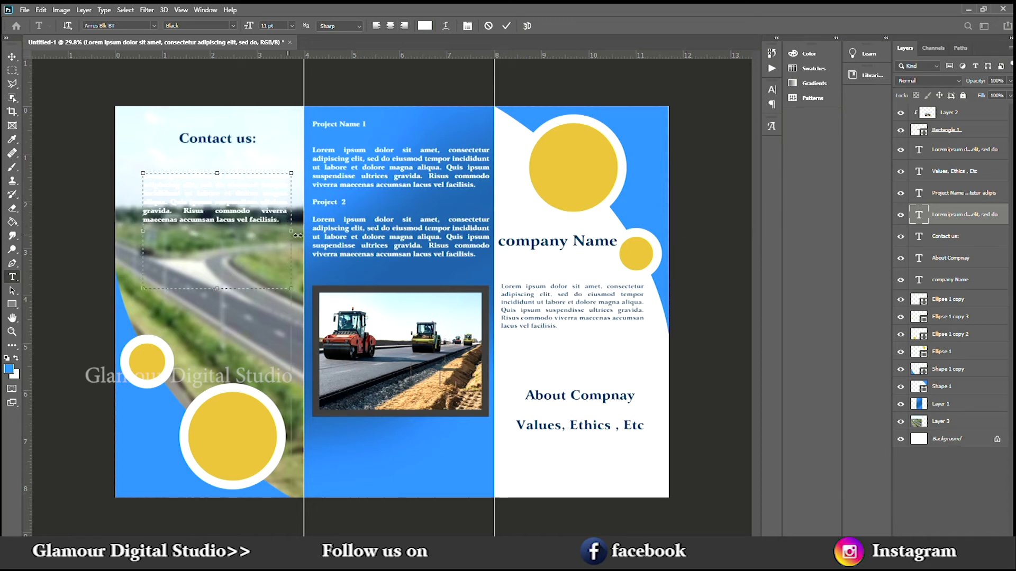
Step: Widen the contact paragraph's text box on both sides and recolor its text a darker shade of the circles' yellow
drag(287, 232, 301, 231)
drag(143, 231, 131, 234)
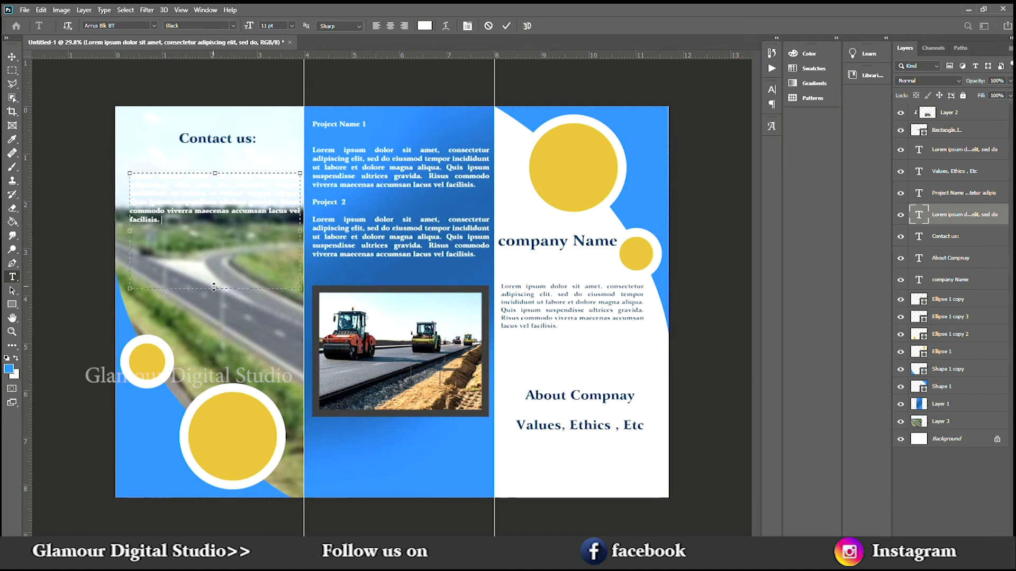
drag(181, 221, 104, 166)
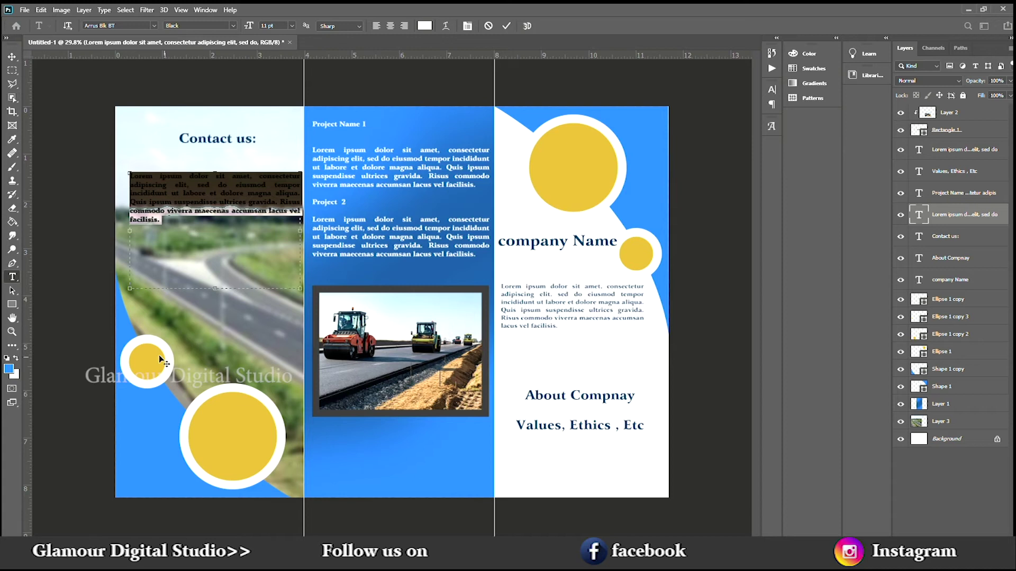
click(426, 26)
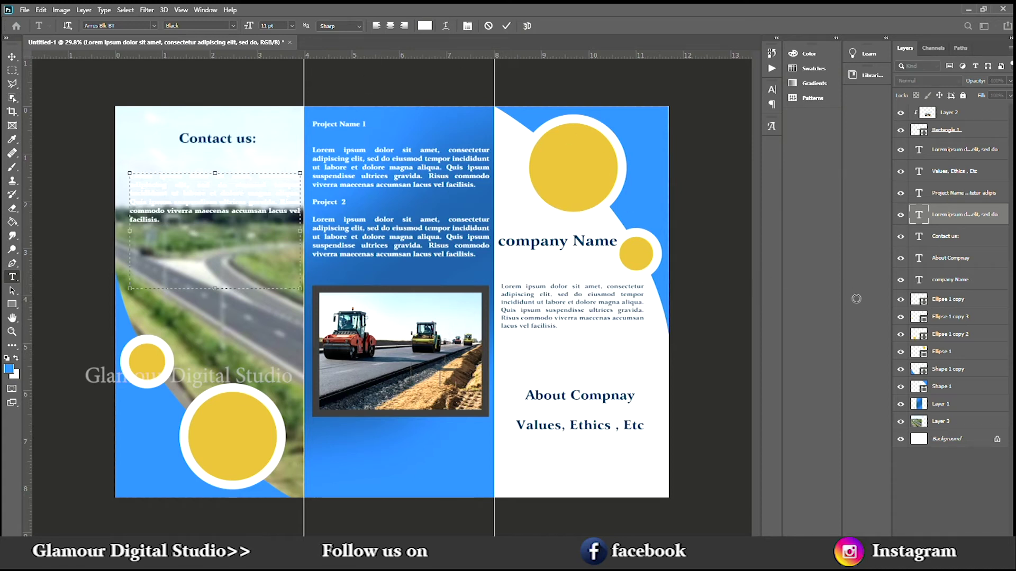
click(154, 368)
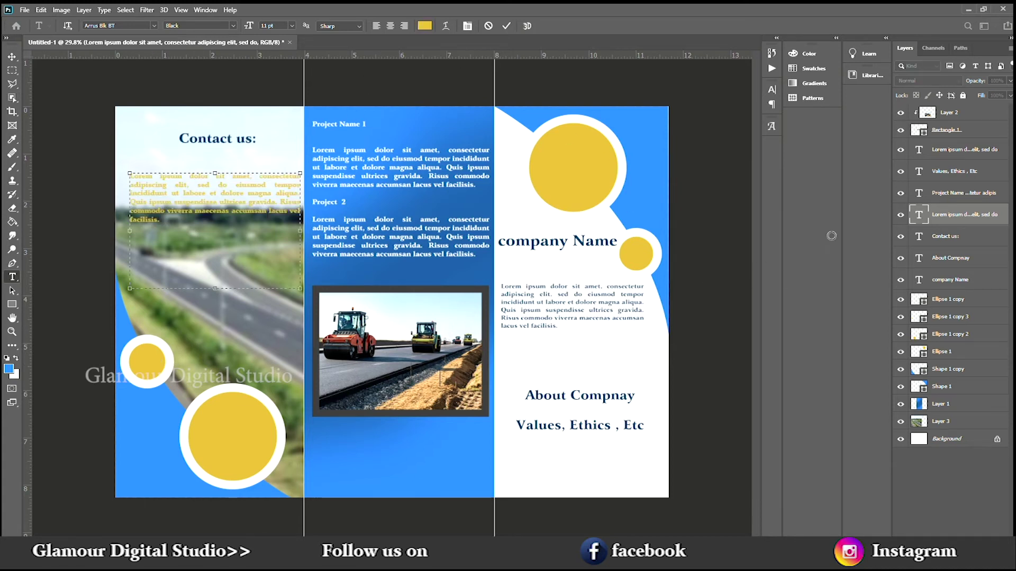
drag(857, 236, 853, 275)
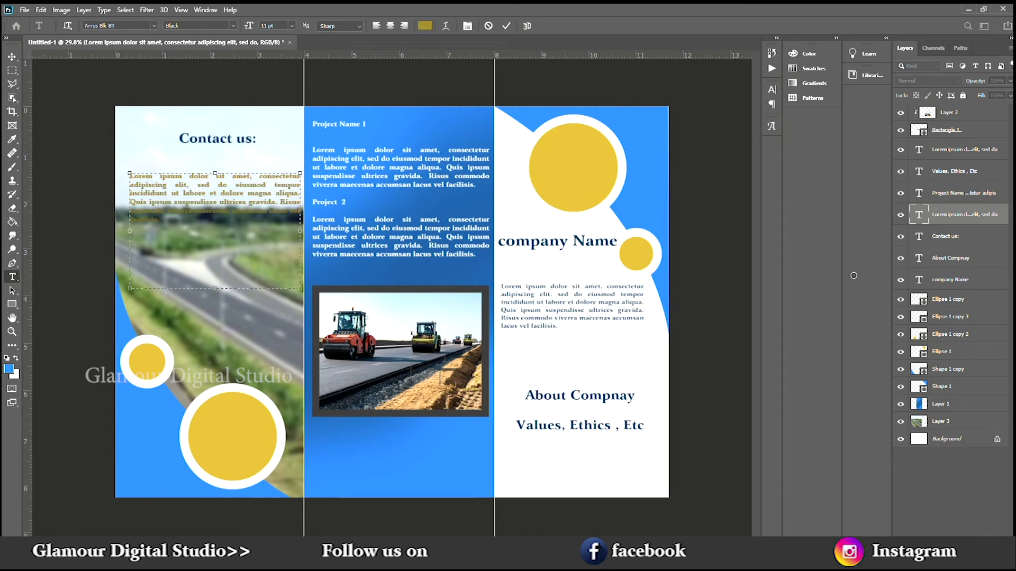
click(974, 215)
click(240, 214)
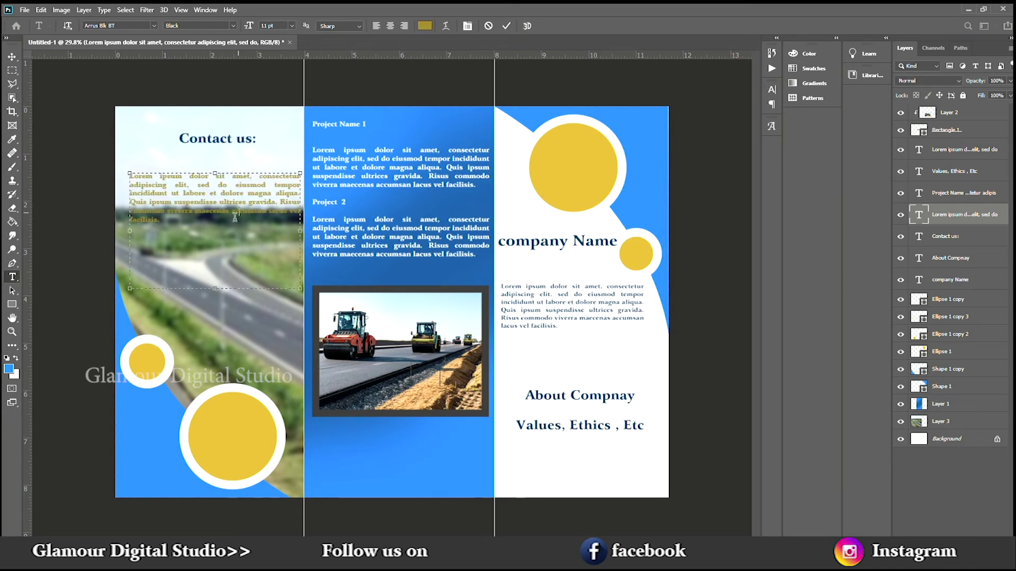
Step: Set the contact paragraph's font size to 15 pt and extend its text box slightly toward the panel's left edge
drag(157, 232, 129, 174)
drag(248, 25, 254, 25)
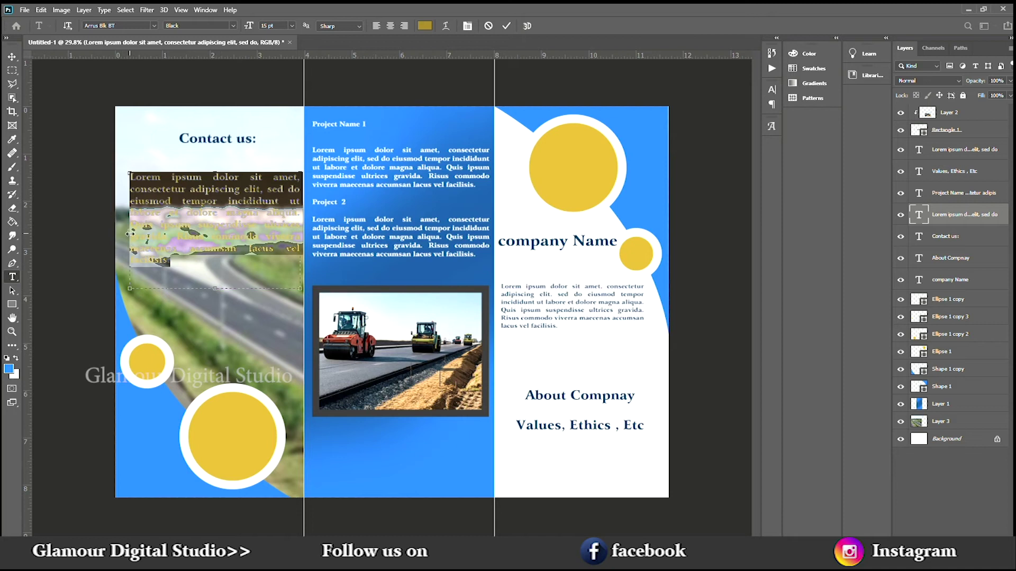
drag(130, 234, 123, 233)
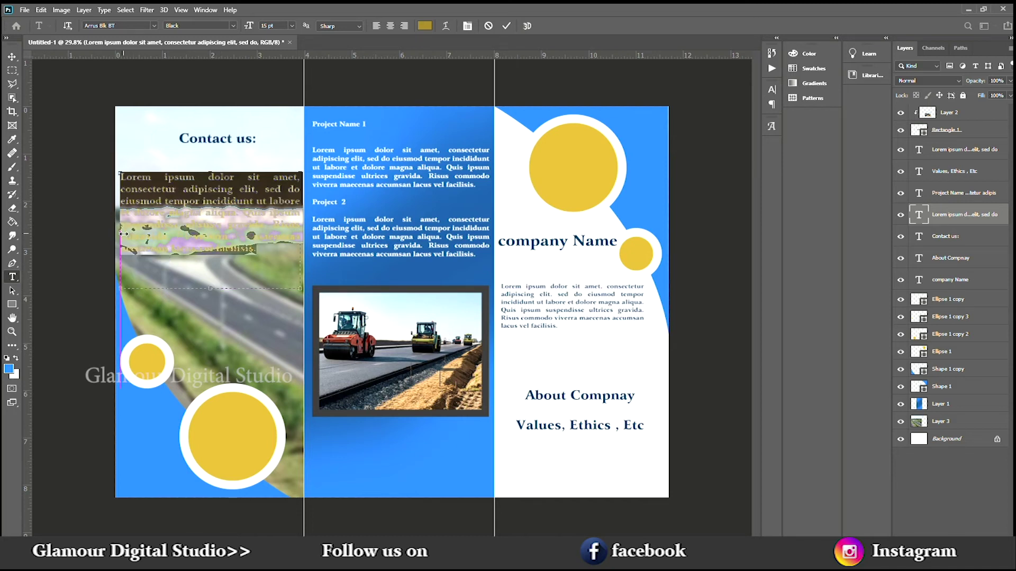
click(11, 55)
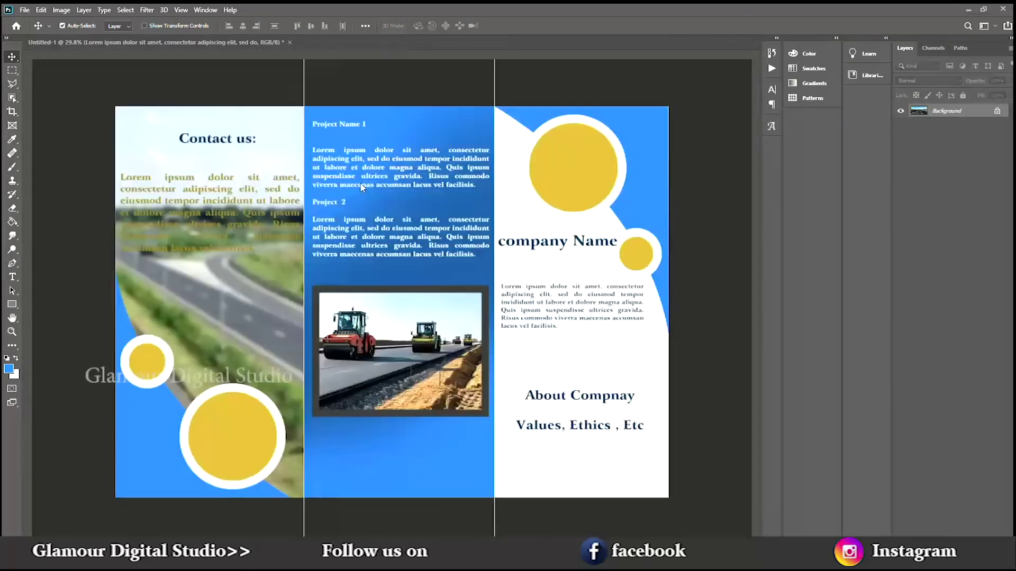
Step: Place the open highway photo on the right panel and move its layer directly below Layer 1
key(ctrl+r)
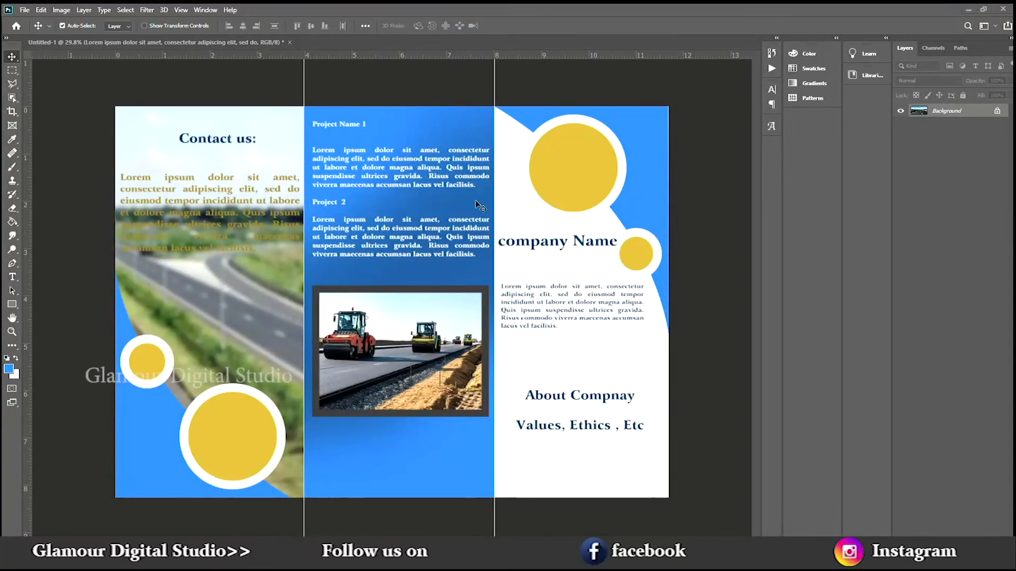
drag(471, 184, 569, 285)
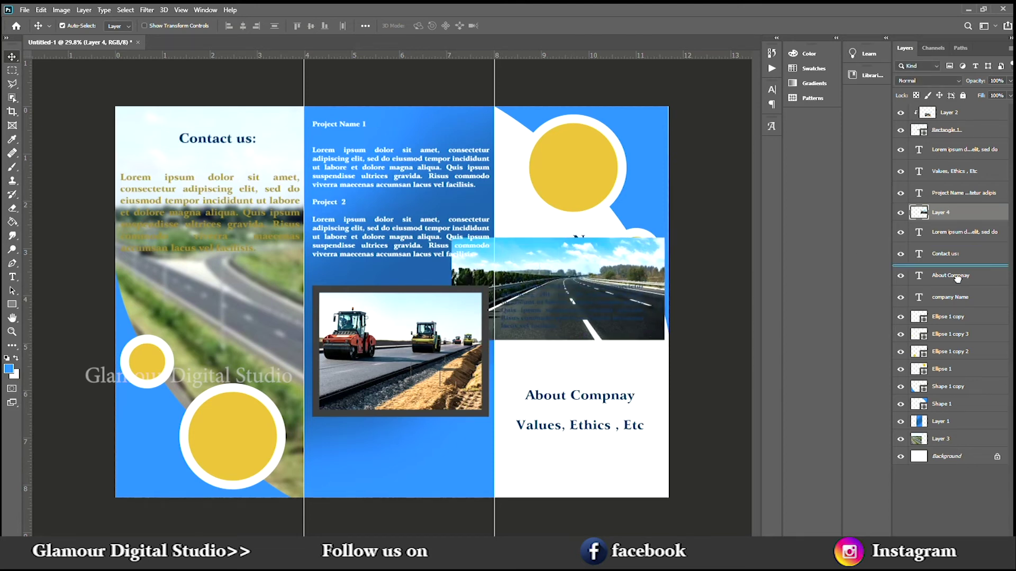
mouse_move(956, 405)
mouse_down()
mouse_move(943, 404)
mouse_move(960, 423)
mouse_up()
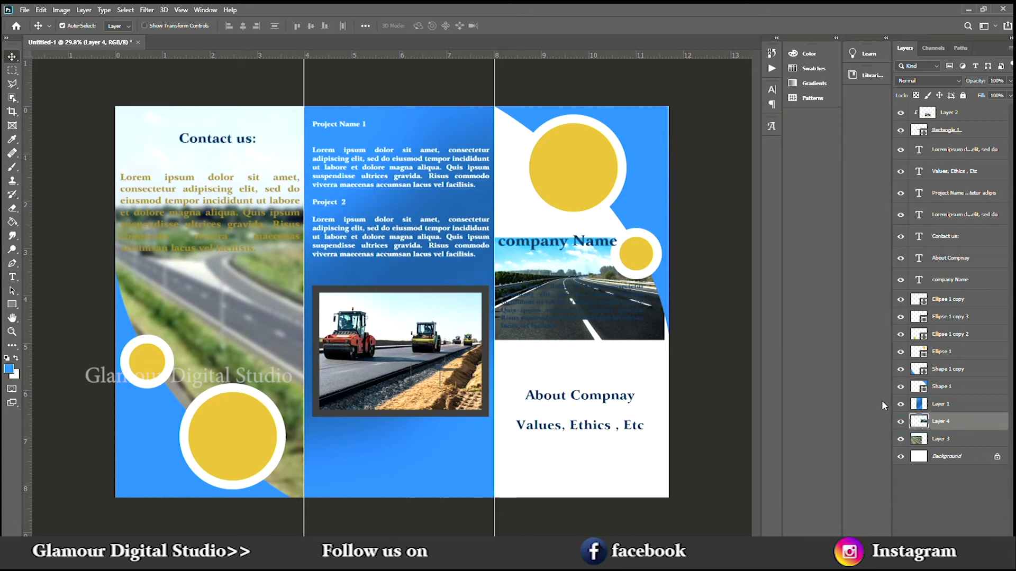
Step: Enlarge the highway photo proportionally to about 378% so it spans the full page height
key(ctrl+t)
drag(559, 341, 559, 516)
drag(551, 418, 519, 295)
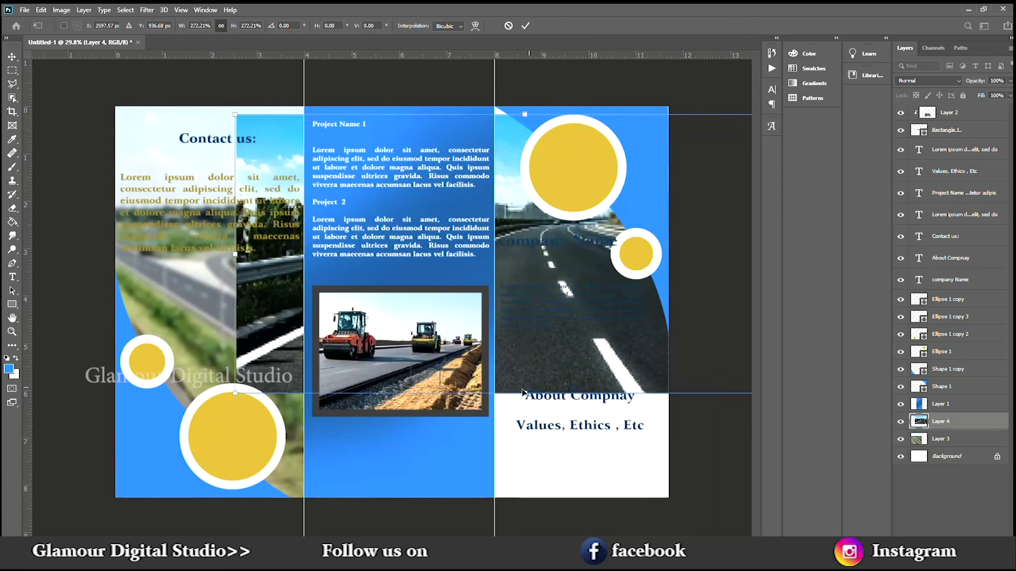
drag(526, 393, 526, 502)
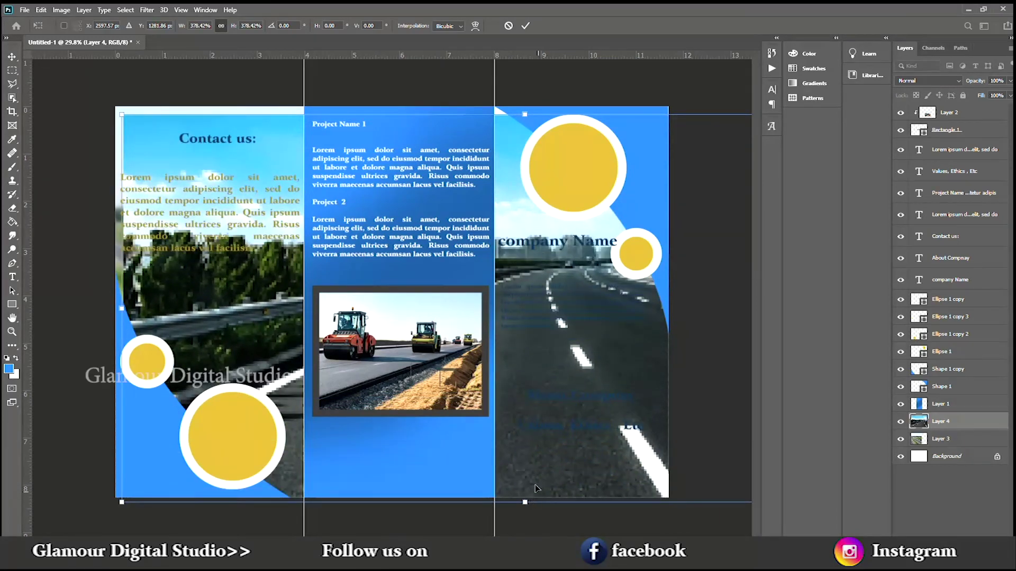
key(Return)
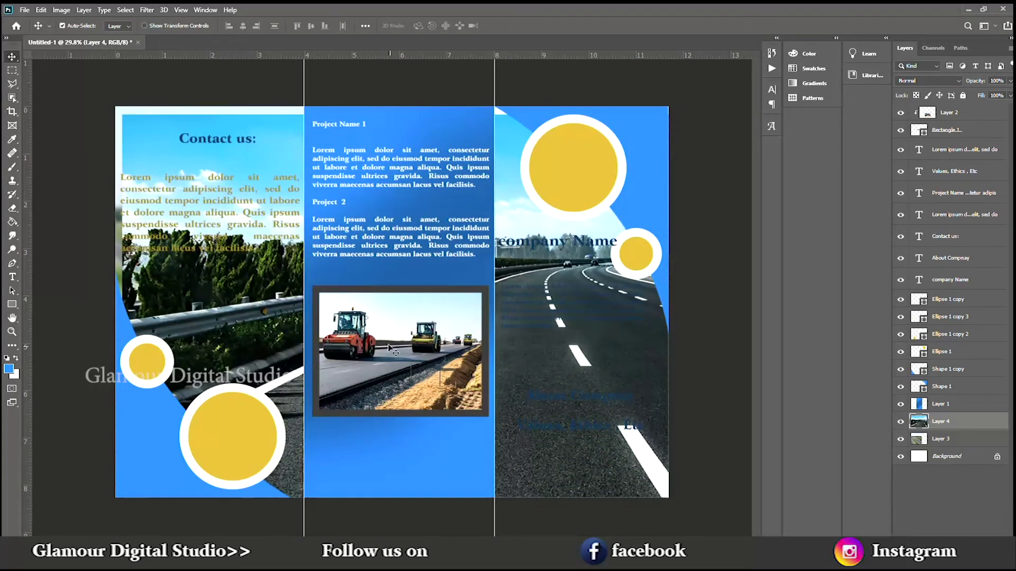
Step: Reposition the enlarged highway photo so its road and sky fill the right panel down to the page's lower edge
drag(236, 304, 226, 290)
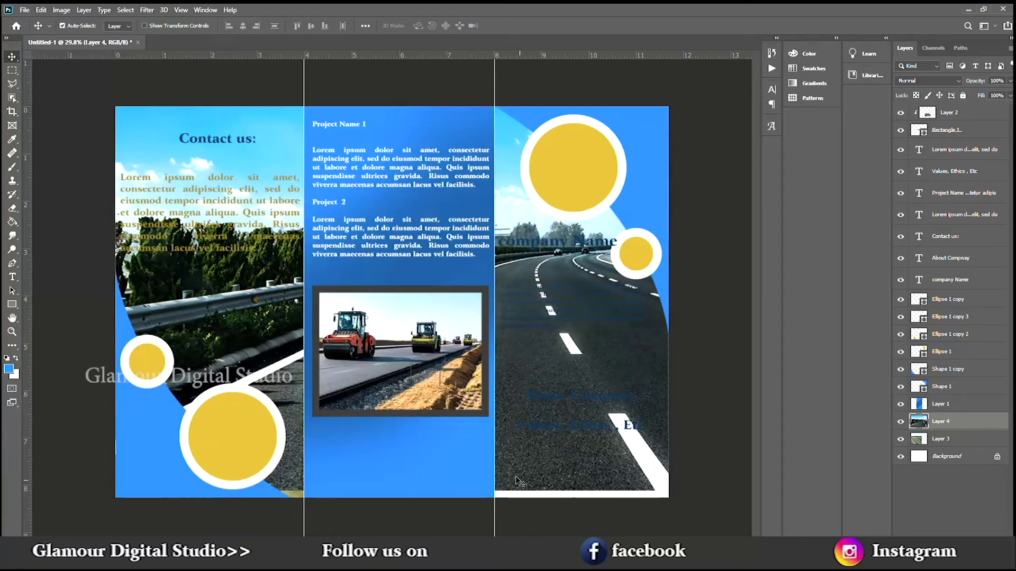
mouse_move(266, 387)
mouse_down()
mouse_move(472, 378)
mouse_move(274, 372)
mouse_up()
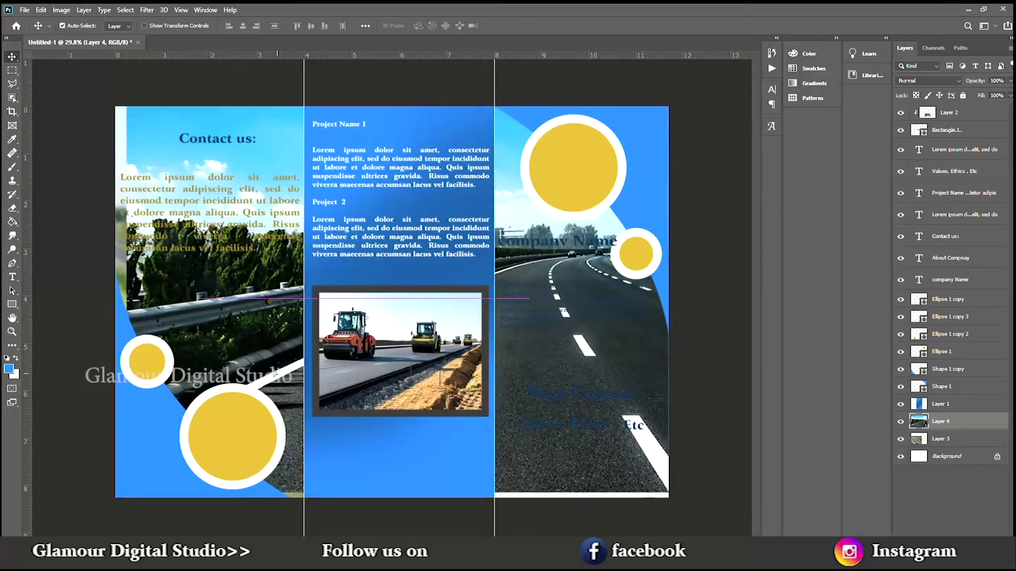
key(ctrl+t)
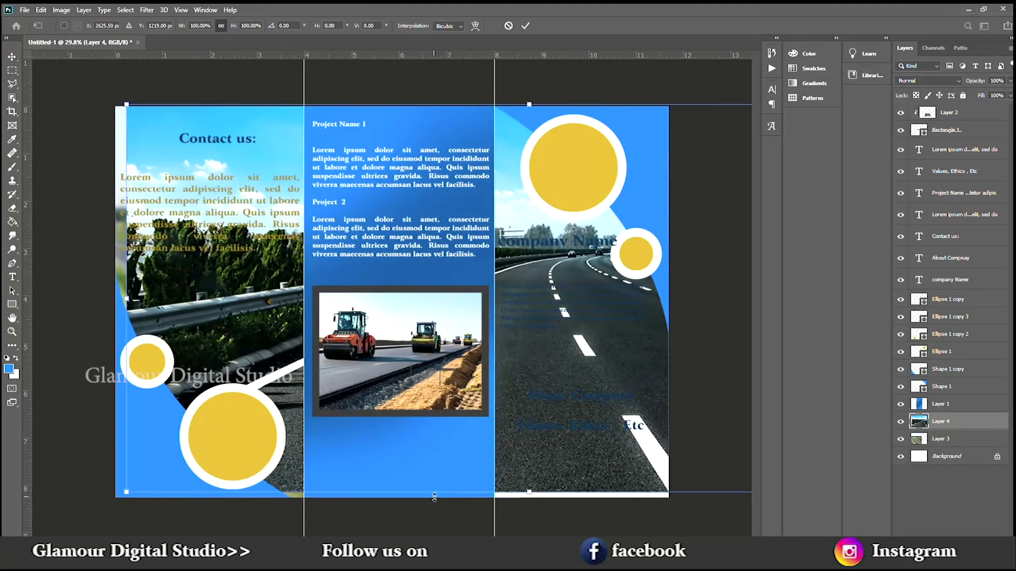
drag(519, 488, 521, 494)
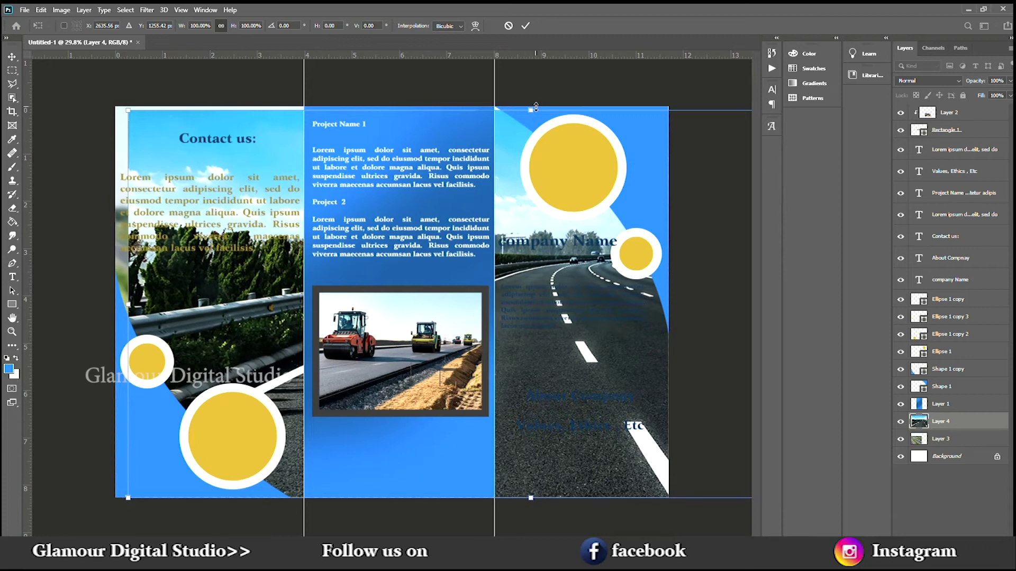
key(Return)
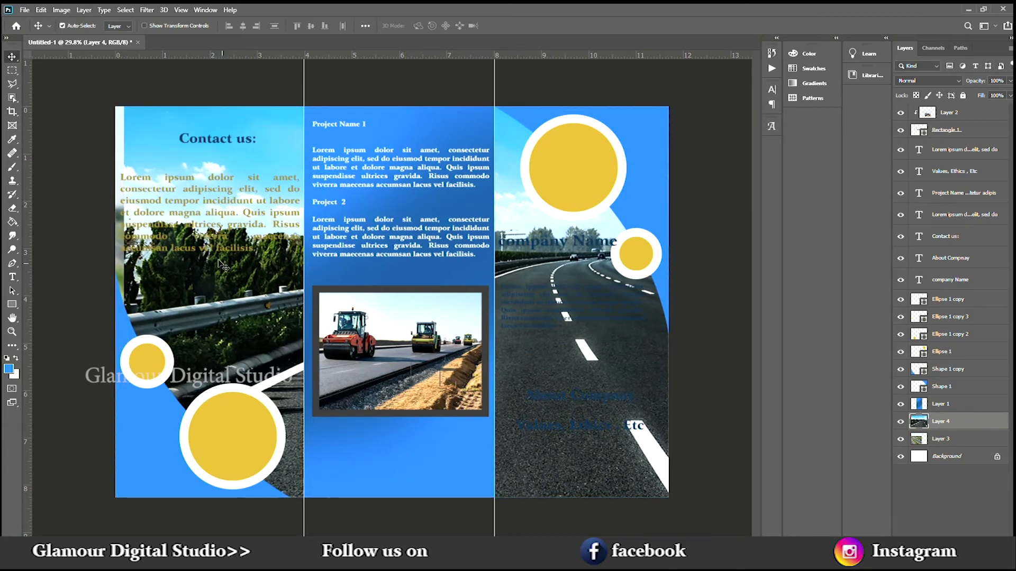
mouse_move(218, 259)
mouse_down()
mouse_move(206, 260)
mouse_move(215, 276)
mouse_up()
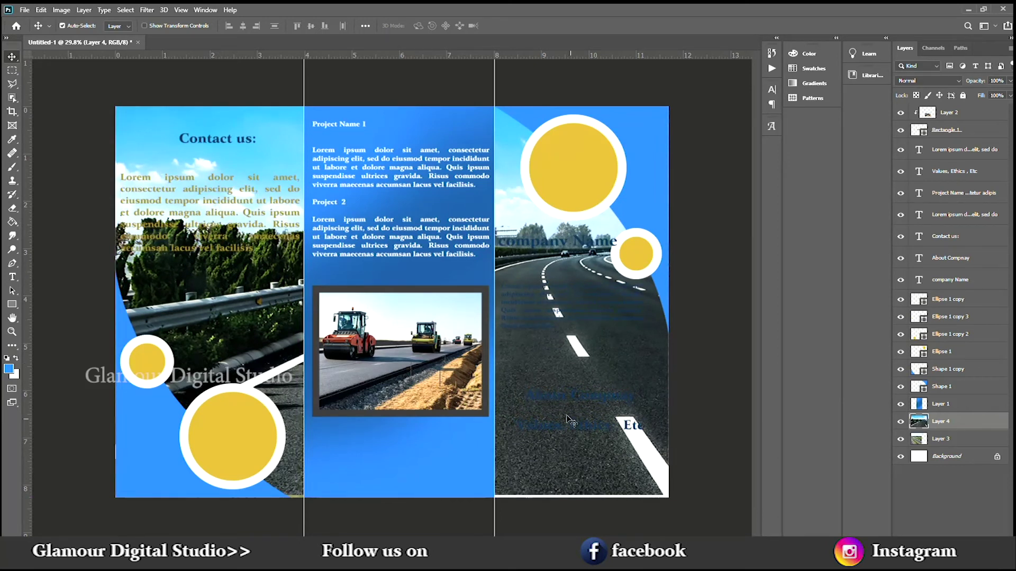
drag(569, 418, 670, 420)
drag(539, 399, 637, 399)
drag(571, 364, 518, 364)
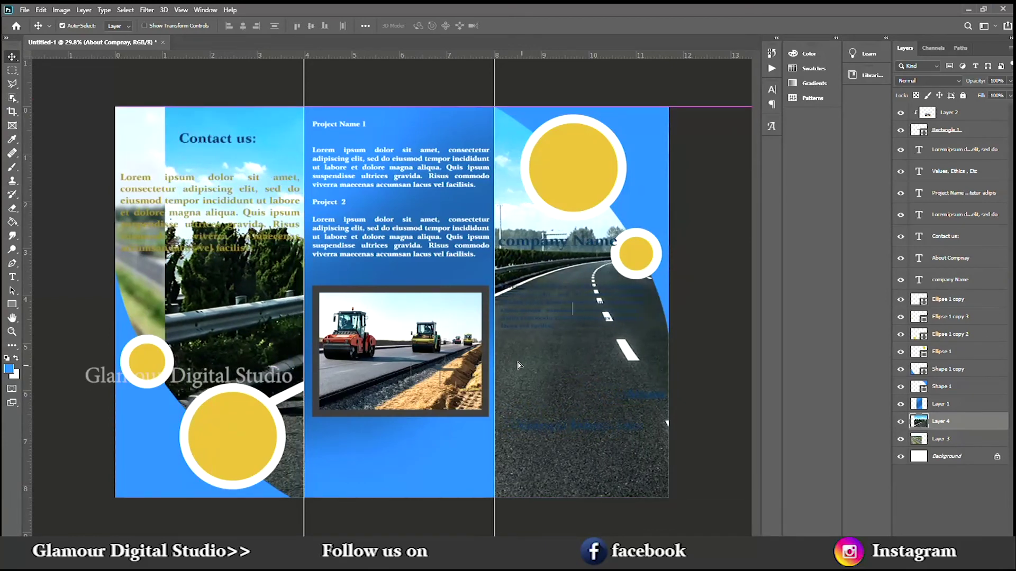
Step: Add a layer mask to Layer 4 and brush black over the contact panel to hide the highway photo there
click(941, 544)
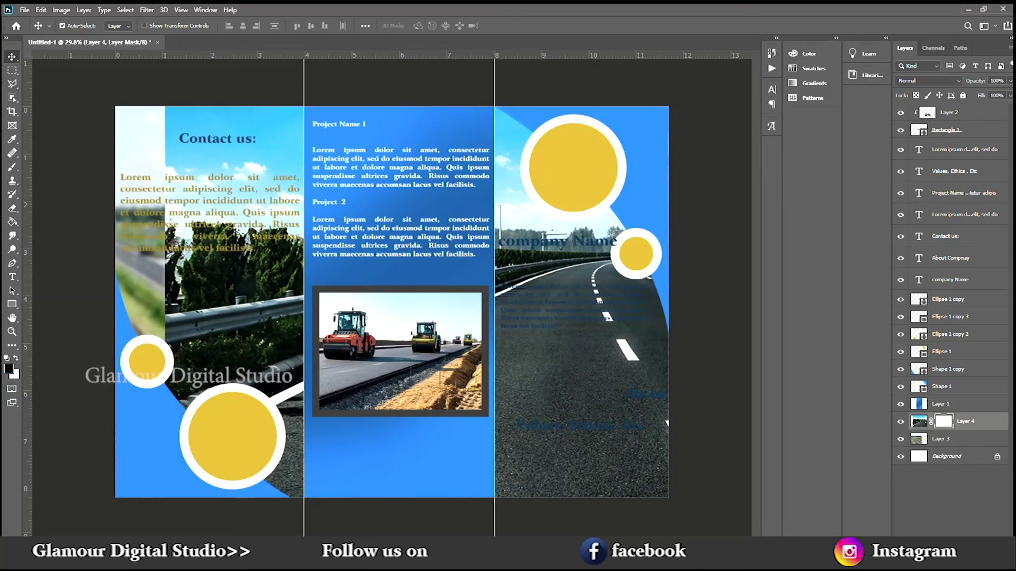
key(b)
mouse_move(197, 221)
mouse_down()
mouse_move(259, 305)
mouse_move(292, 507)
mouse_move(269, 465)
mouse_up()
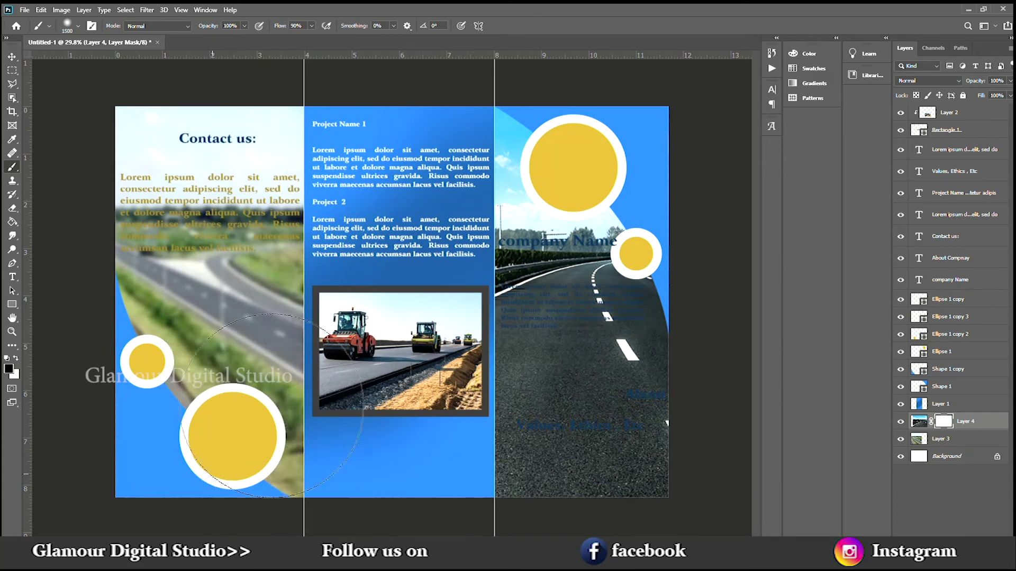
click(11, 56)
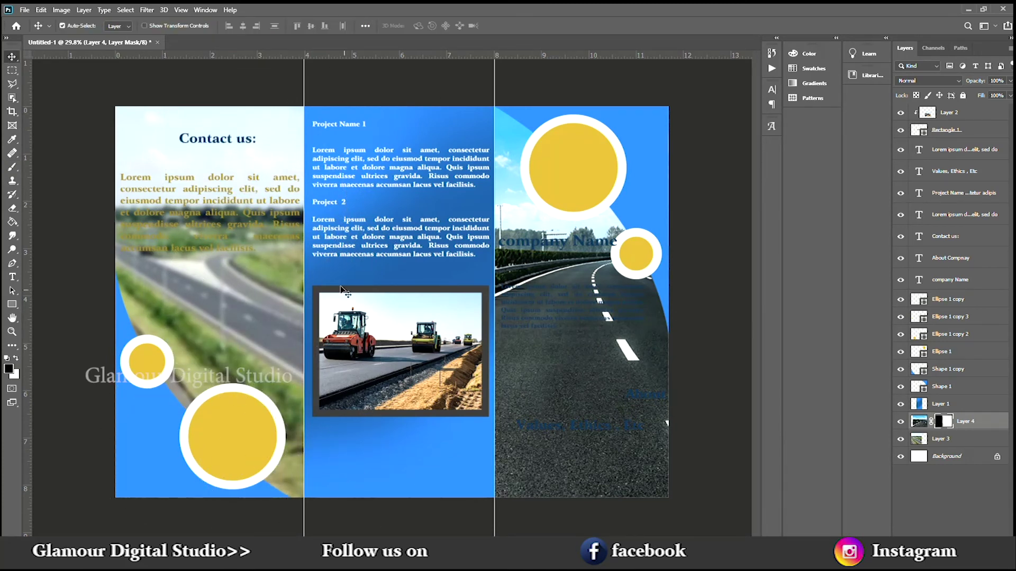
Step: Recolor the company Name heading with the yellow sampled from the circles
click(568, 244)
double_click(569, 244)
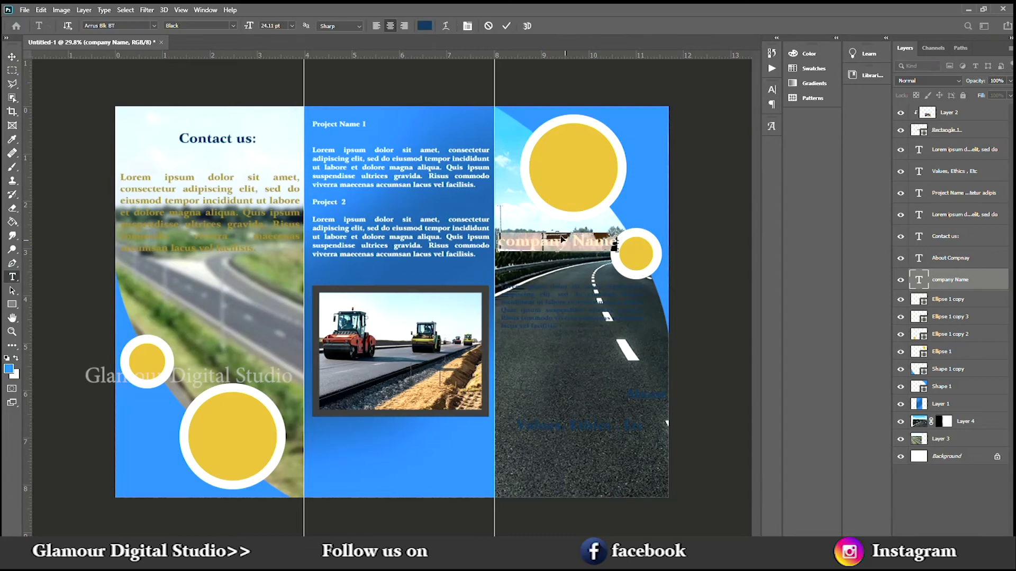
click(425, 26)
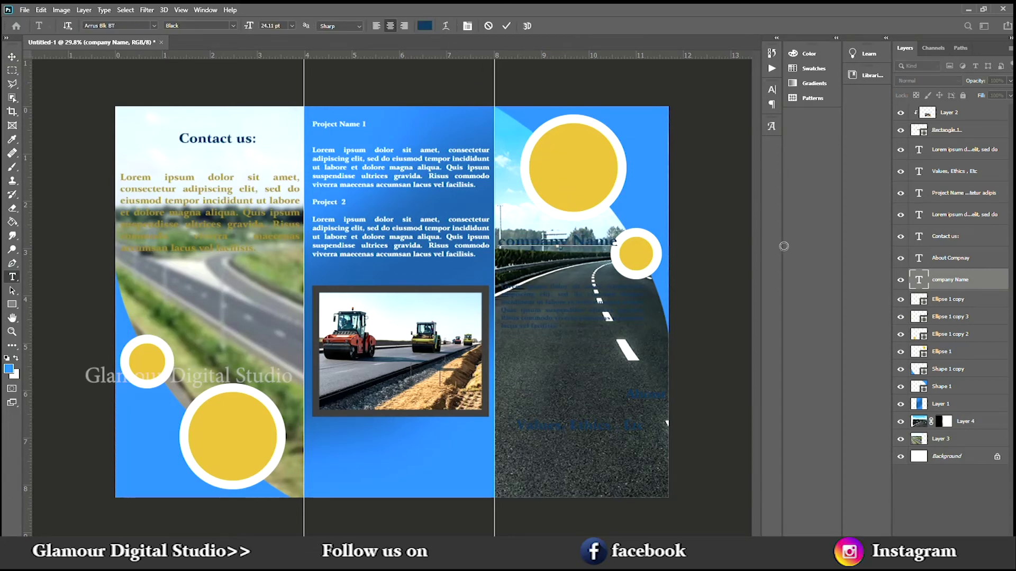
click(579, 174)
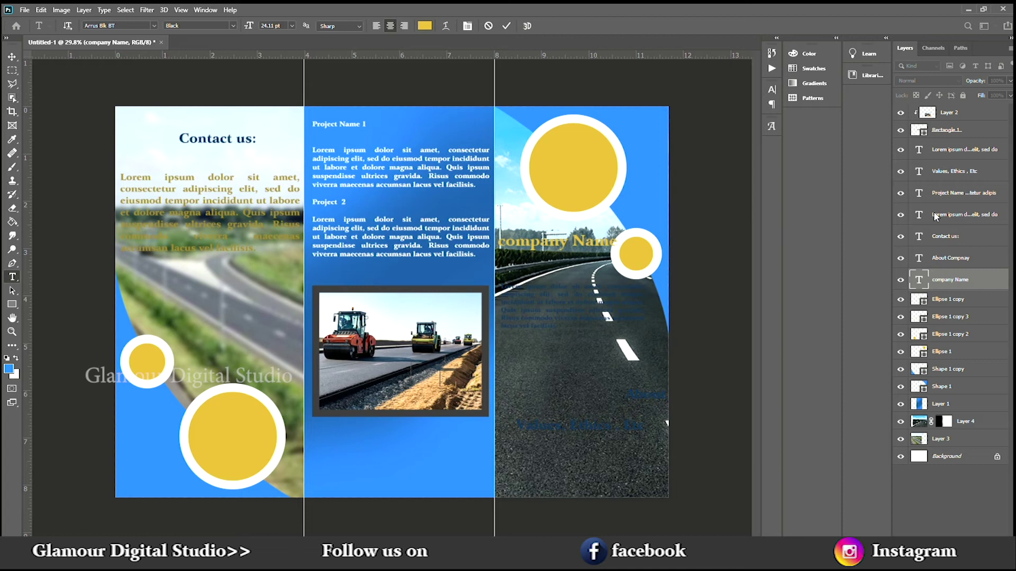
click(966, 214)
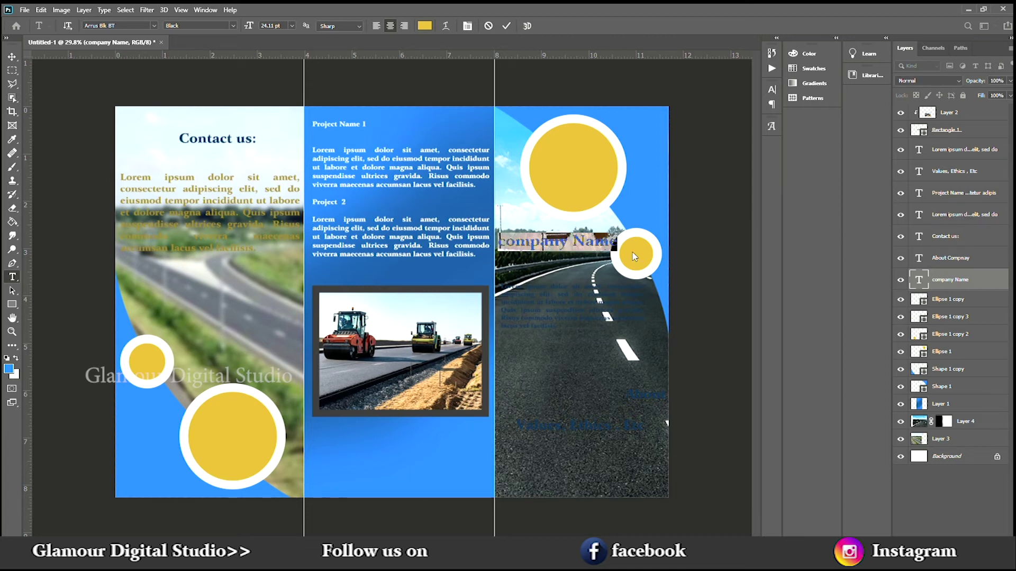
click(593, 247)
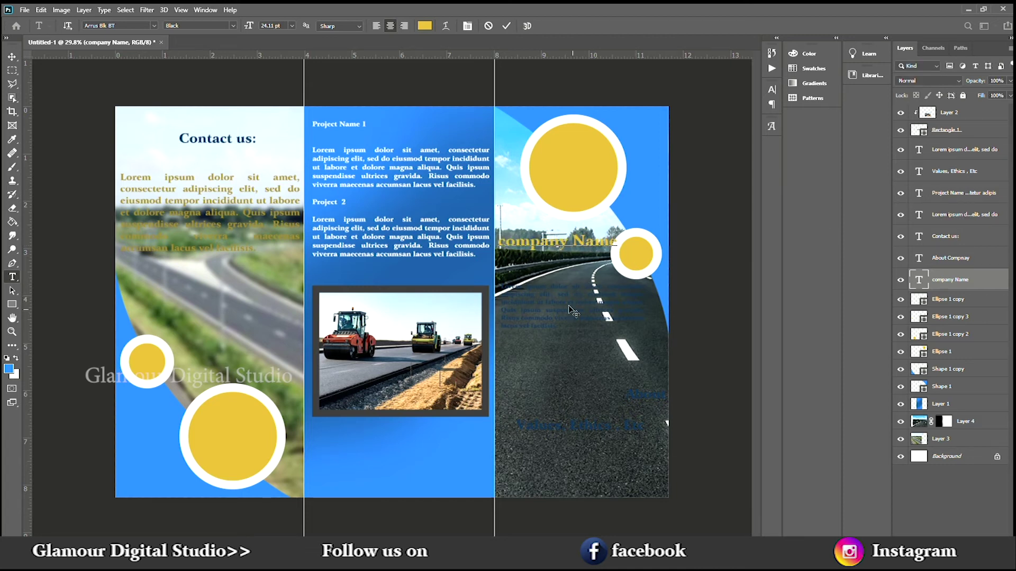
Step: Recolor the lorem ipsum paragraph below the company Name heading in the circles' yellow
click(546, 323)
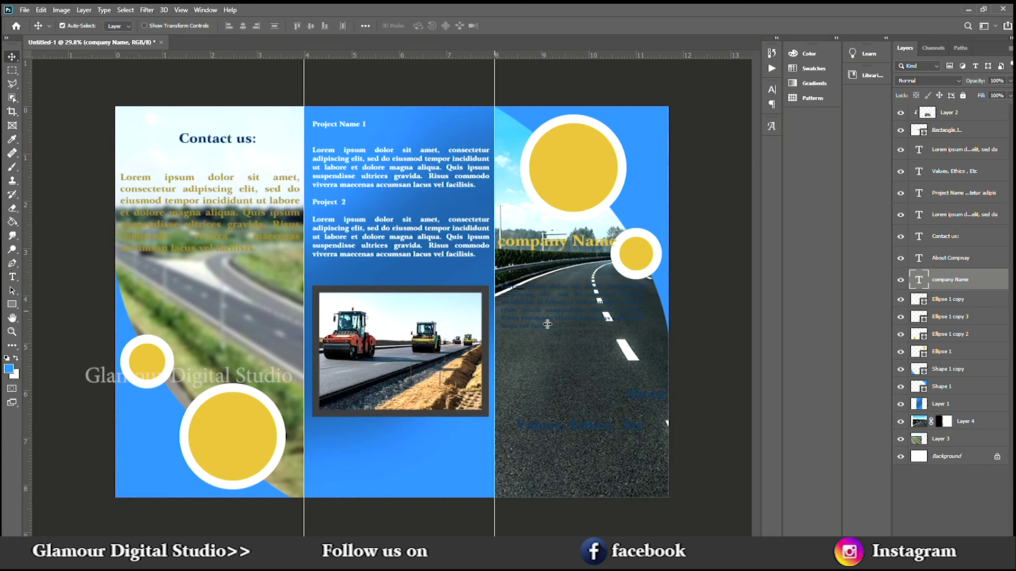
click(556, 288)
key(ctrl+a)
click(8, 369)
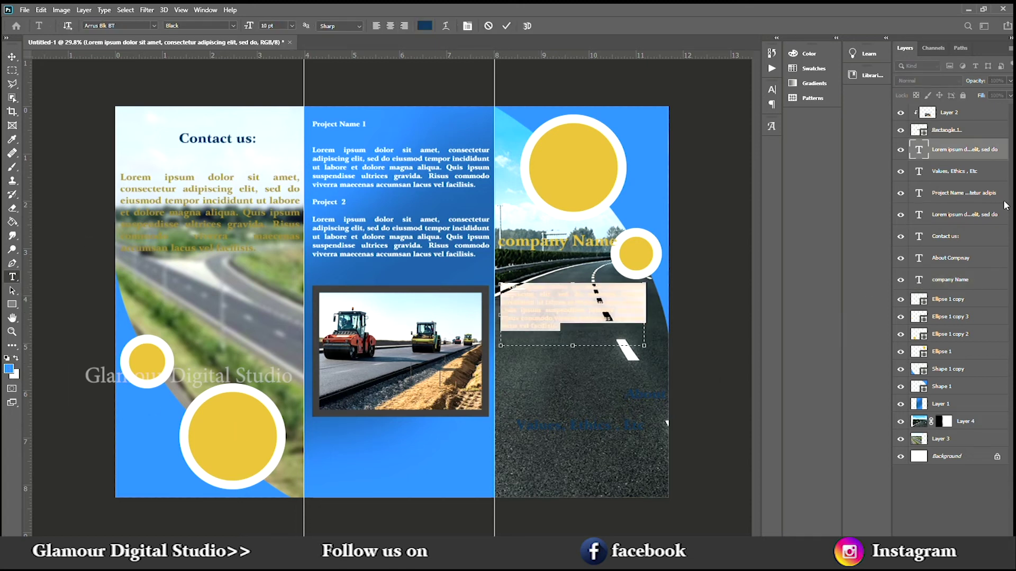
click(957, 210)
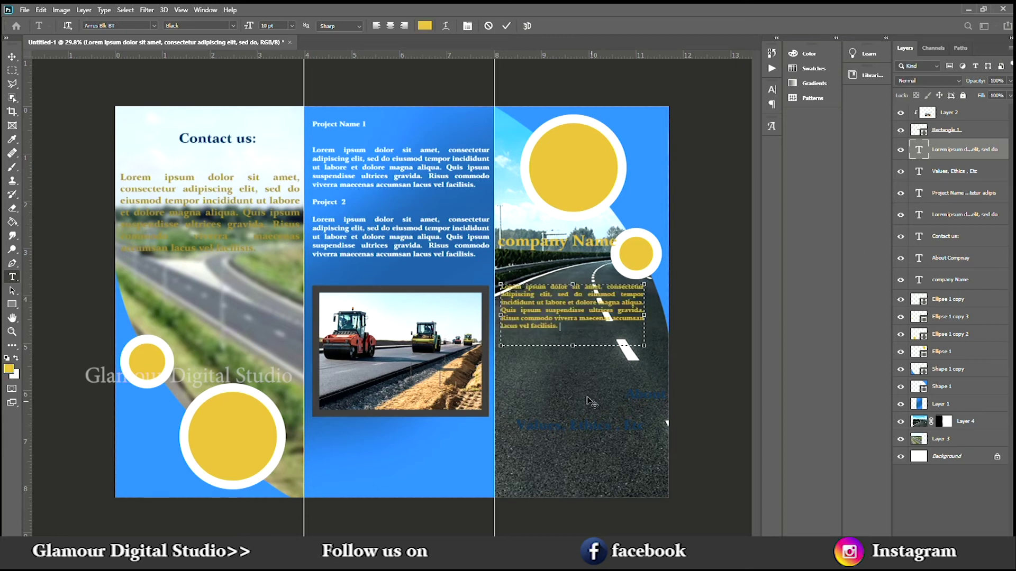
Step: Set the company paragraph's font size to 15 pt and enlarge its text box downward and sideways to fit all the text
drag(573, 346, 573, 362)
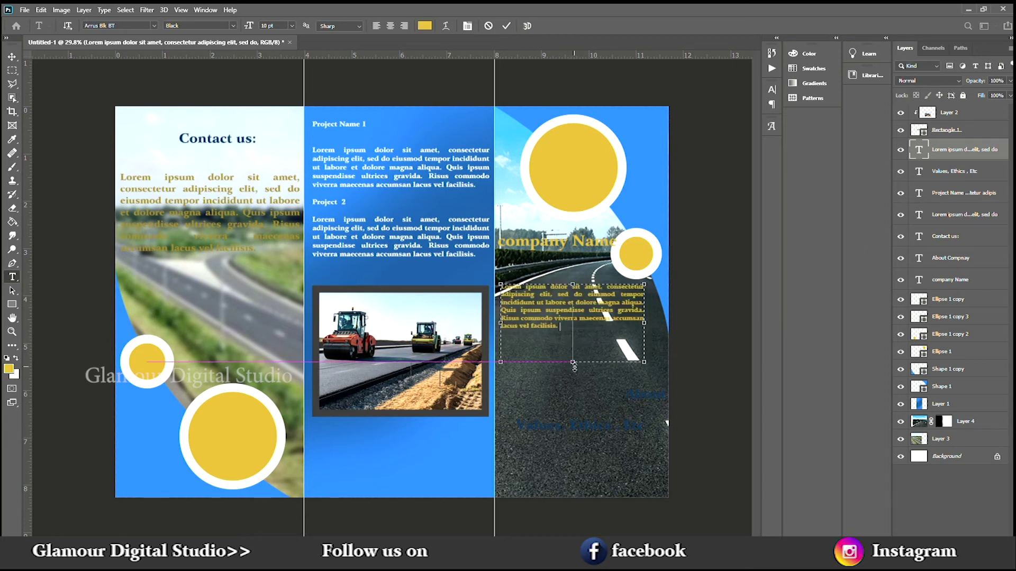
drag(500, 285, 500, 286)
key(ctrl+a)
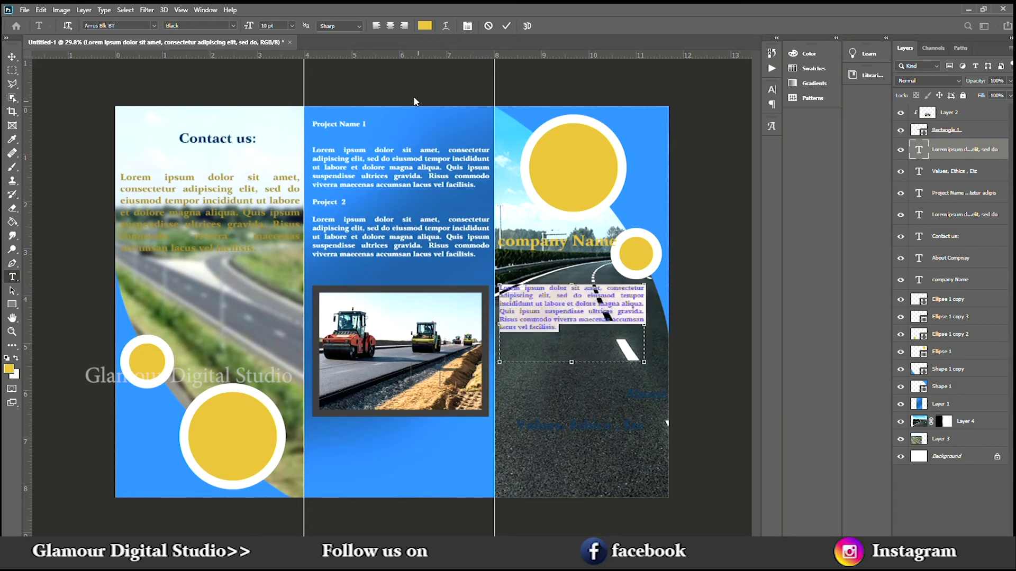
drag(250, 28, 253, 27)
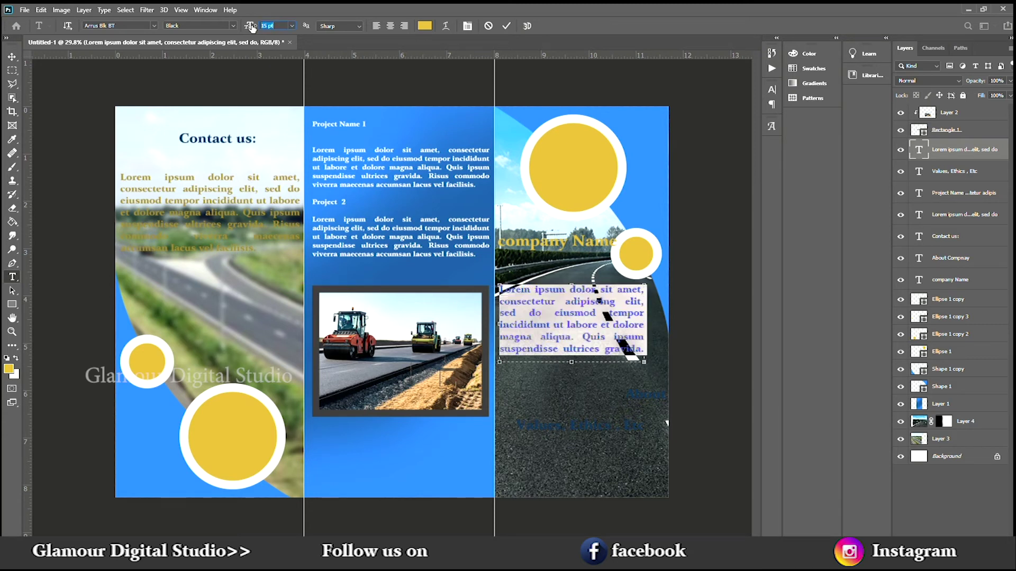
drag(572, 363, 573, 406)
mouse_move(647, 342)
mouse_down()
mouse_move(676, 341)
mouse_move(662, 344)
mouse_up()
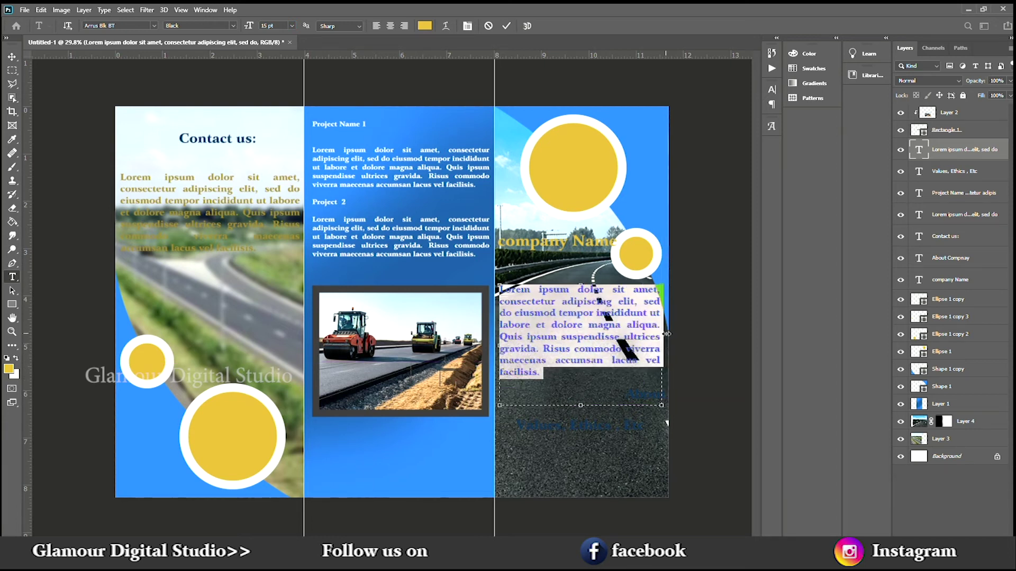
key(ctrl+Return)
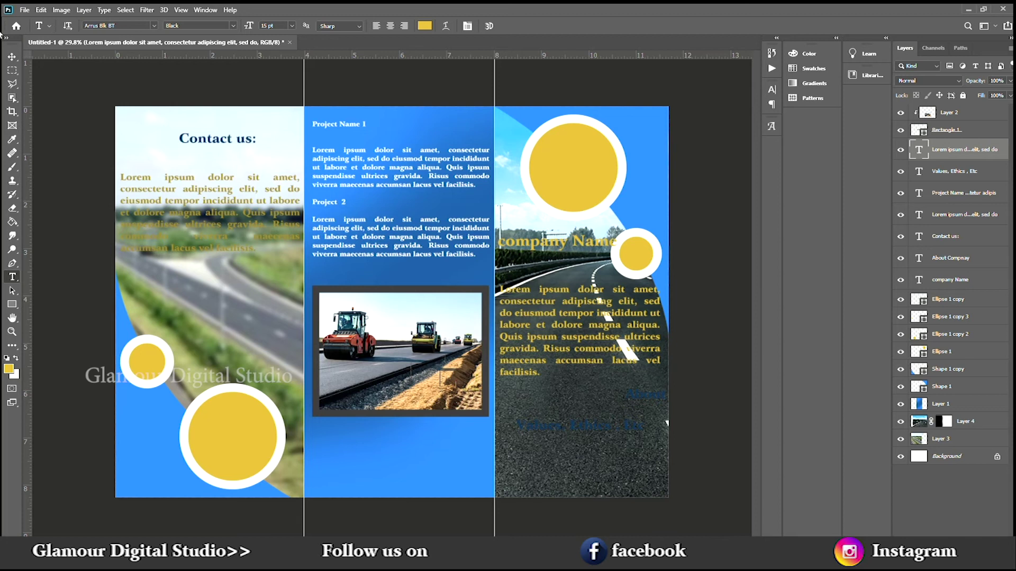
Step: Move the company Name heading and its paragraph lower on the highway photo, keeping the heading just above the paragraph
click(12, 56)
drag(583, 243, 582, 271)
drag(593, 338, 592, 354)
drag(579, 266, 582, 275)
click(604, 339)
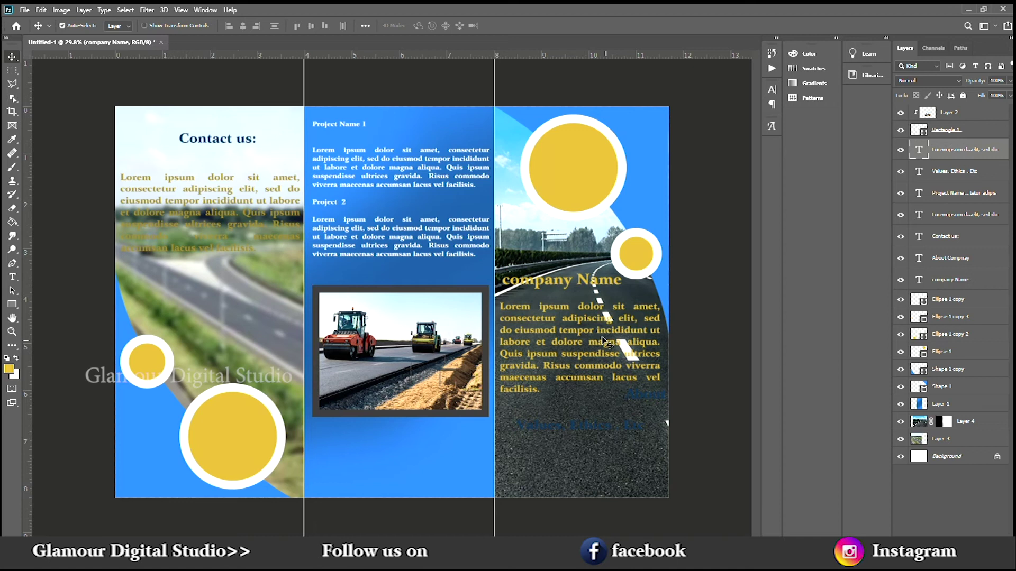
Step: Move the About Compnay heading back to the middle of the right panel below the paragraph, and lower the Values, Ethics , Etc line beneath it
key(t)
click(643, 394)
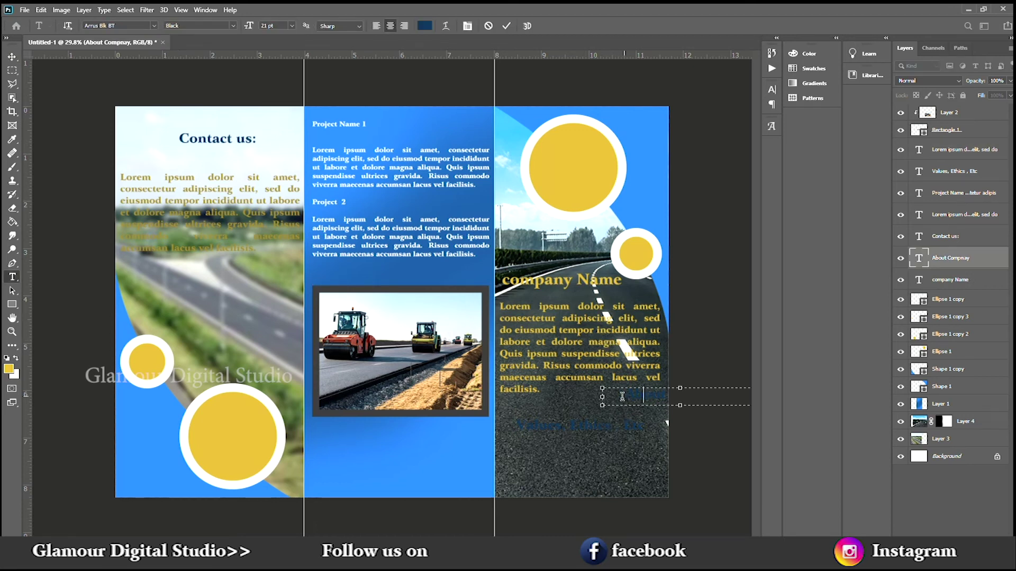
drag(611, 396, 725, 394)
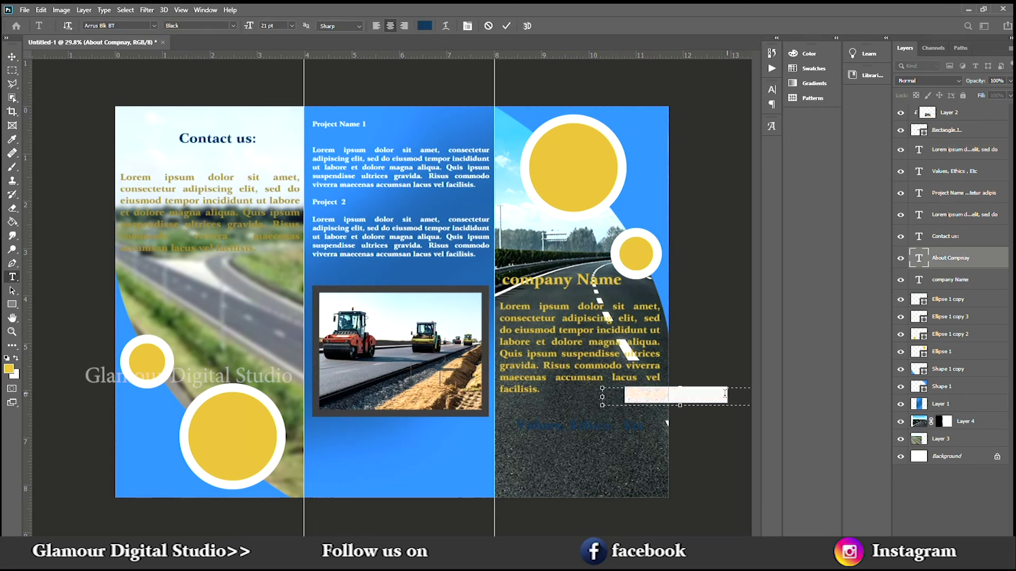
click(12, 57)
drag(631, 394, 581, 449)
drag(581, 410, 573, 420)
Step: Recolor the About Compnay heading with the yellow sampled from the circles
key(t)
click(575, 420)
triple_click(550, 417)
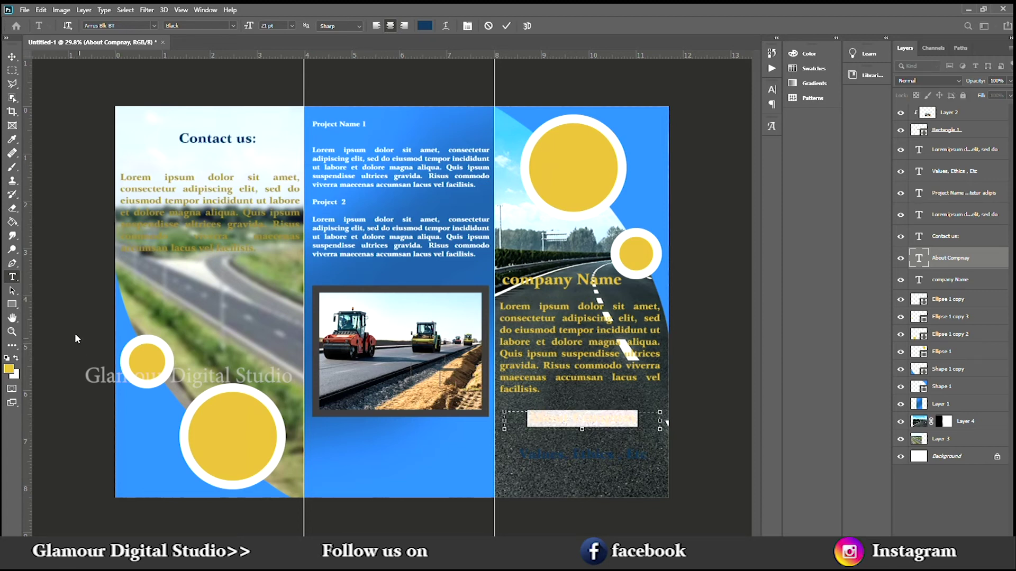
click(422, 27)
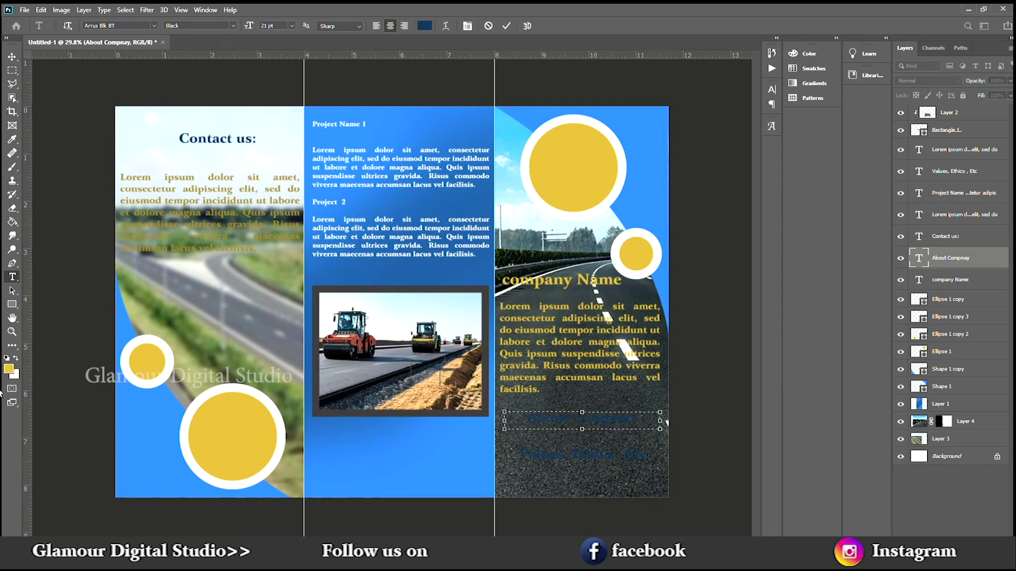
click(223, 435)
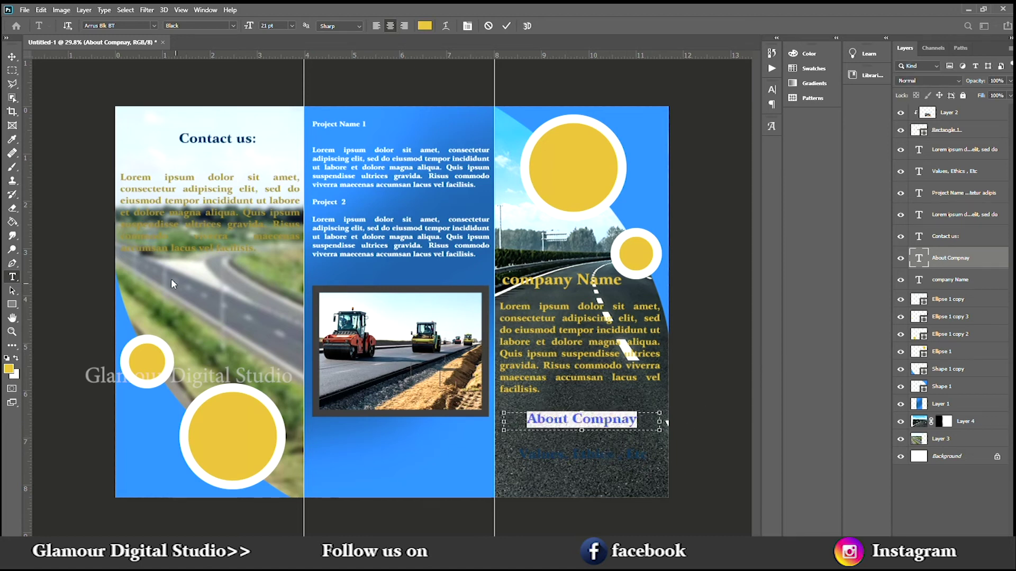
click(12, 56)
Step: Color the Values, Ethics , Etc line white
key(t)
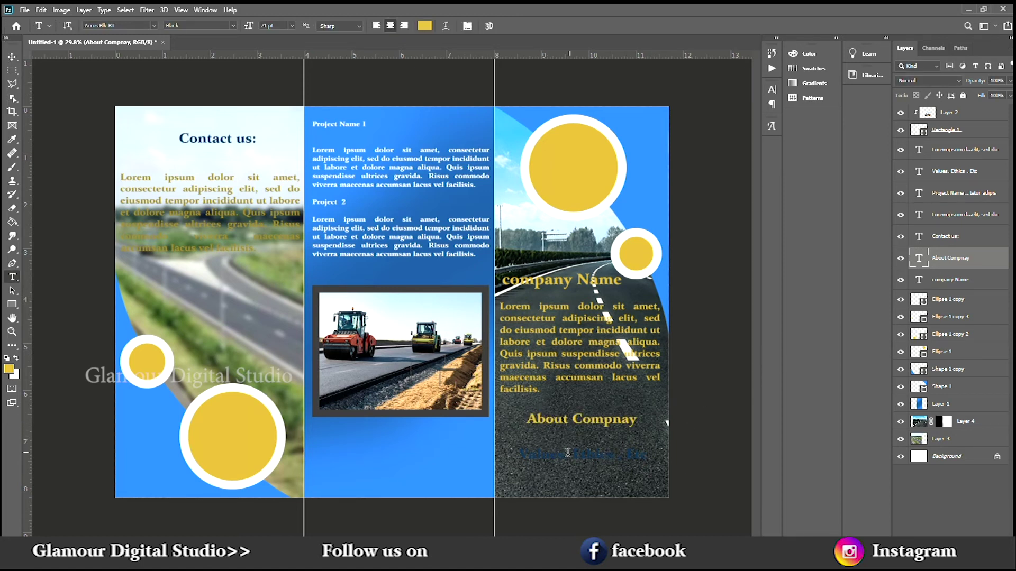
triple_click(567, 453)
click(12, 370)
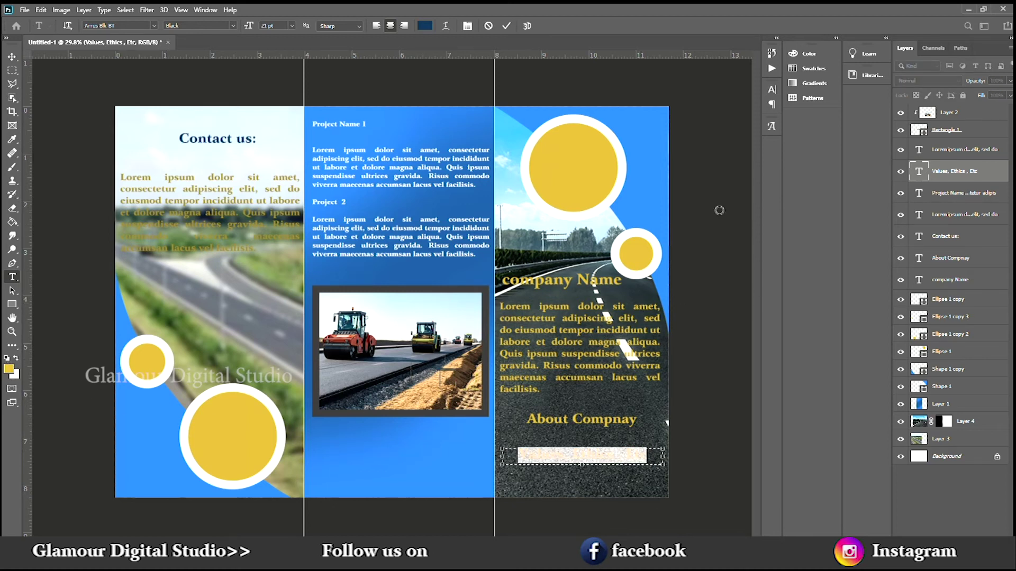
click(964, 219)
click(638, 462)
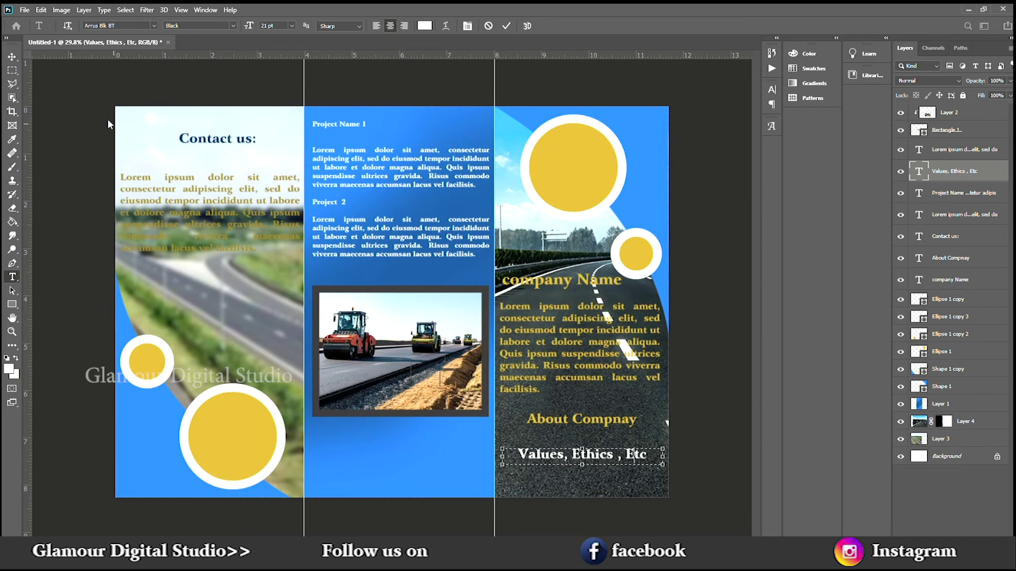
Step: Nudge the project photo slightly up and left inside its frame, and shift the Contact us: heading slightly left and down
click(12, 56)
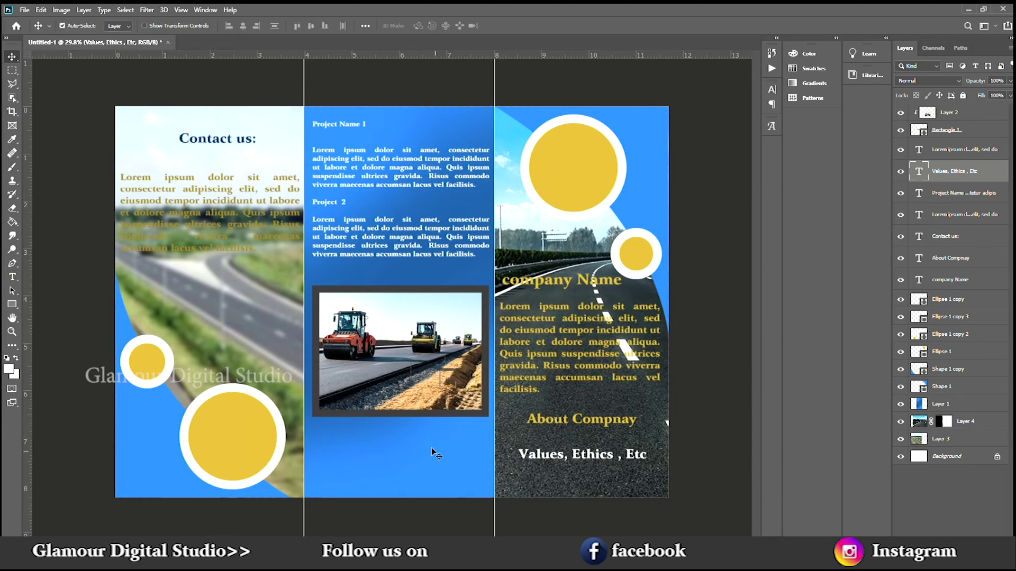
drag(423, 372, 415, 367)
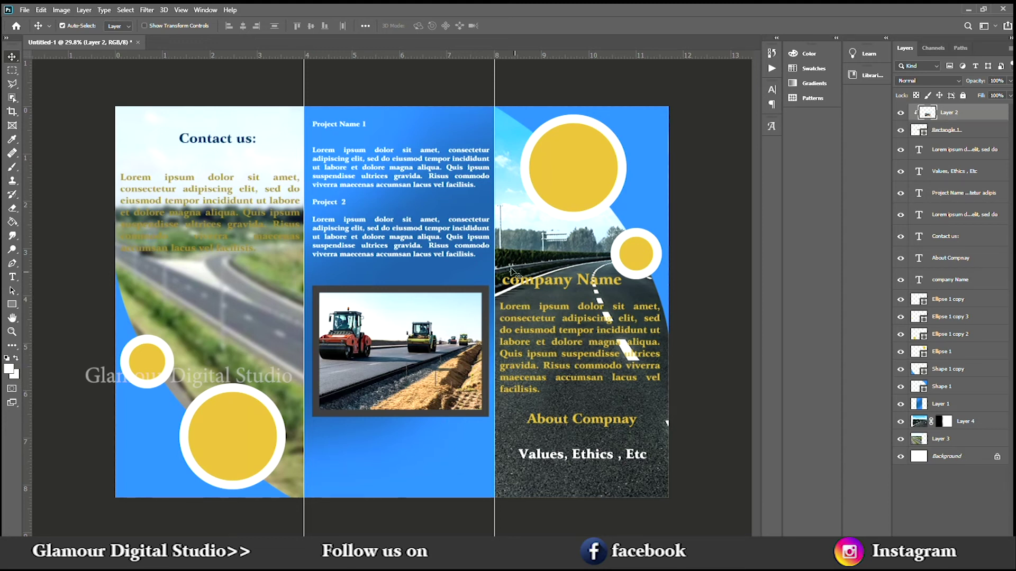
drag(233, 139, 227, 142)
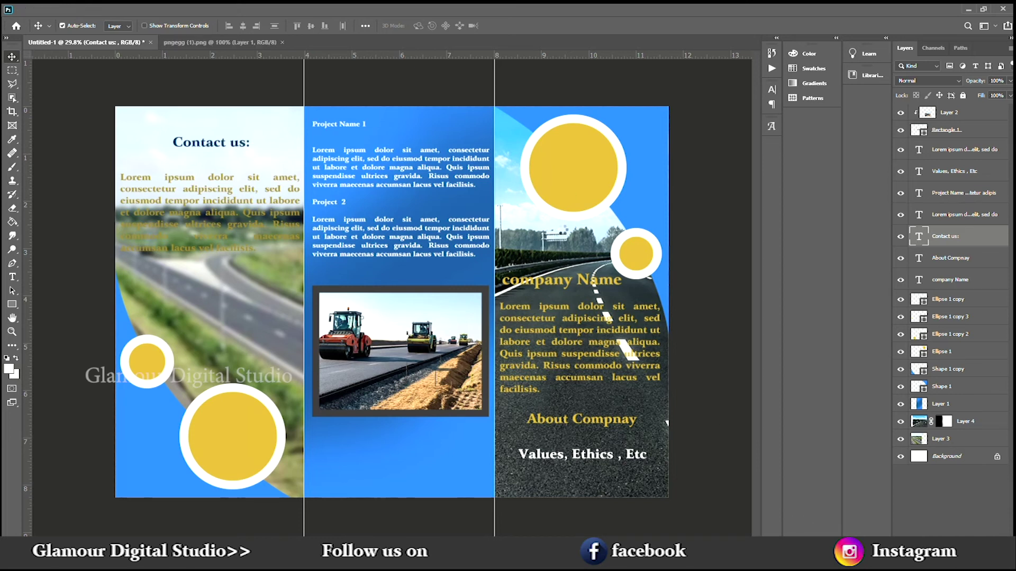
Step: In pngegg (1).png, clear the crop ratio and crop the full width around the upper half of the lowest gold ornament
click(211, 42)
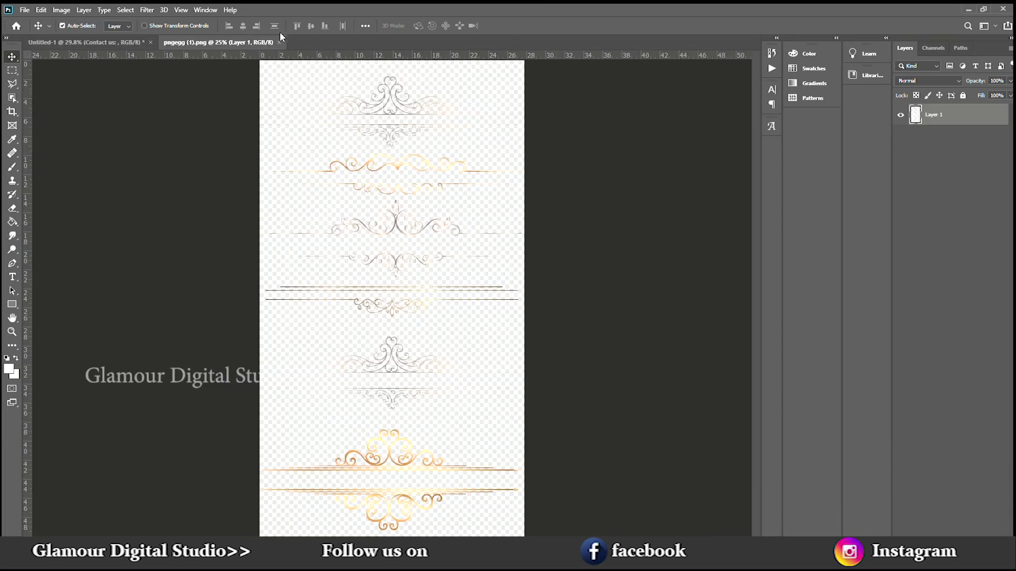
key(c)
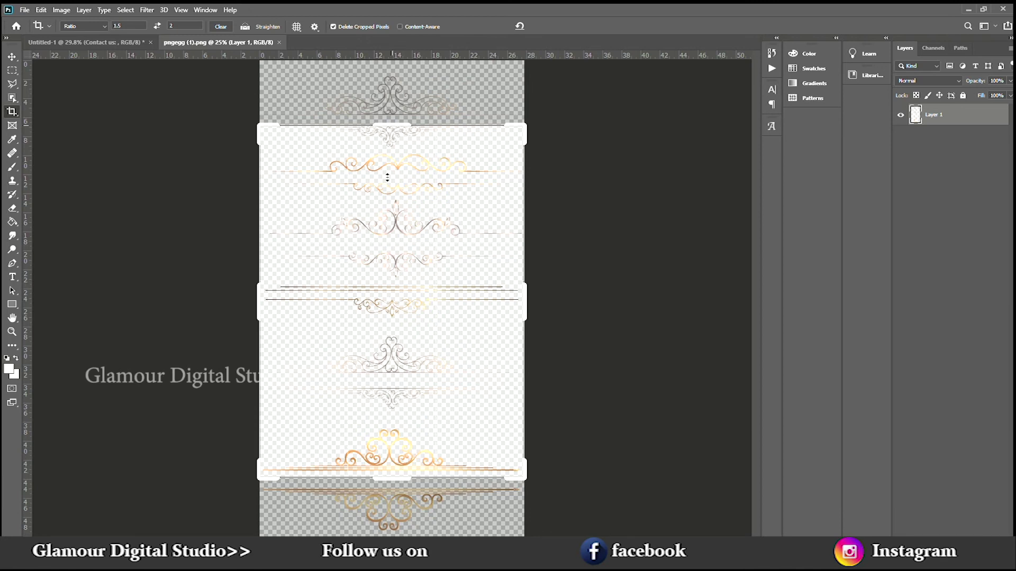
drag(387, 177, 385, 268)
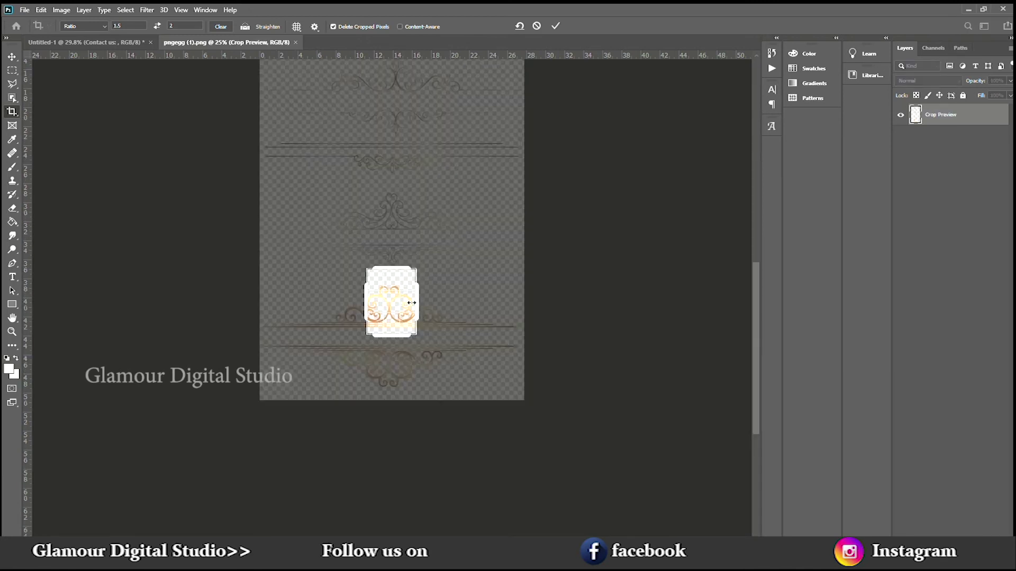
drag(414, 303, 451, 303)
drag(402, 226, 399, 247)
click(218, 28)
drag(348, 311, 288, 303)
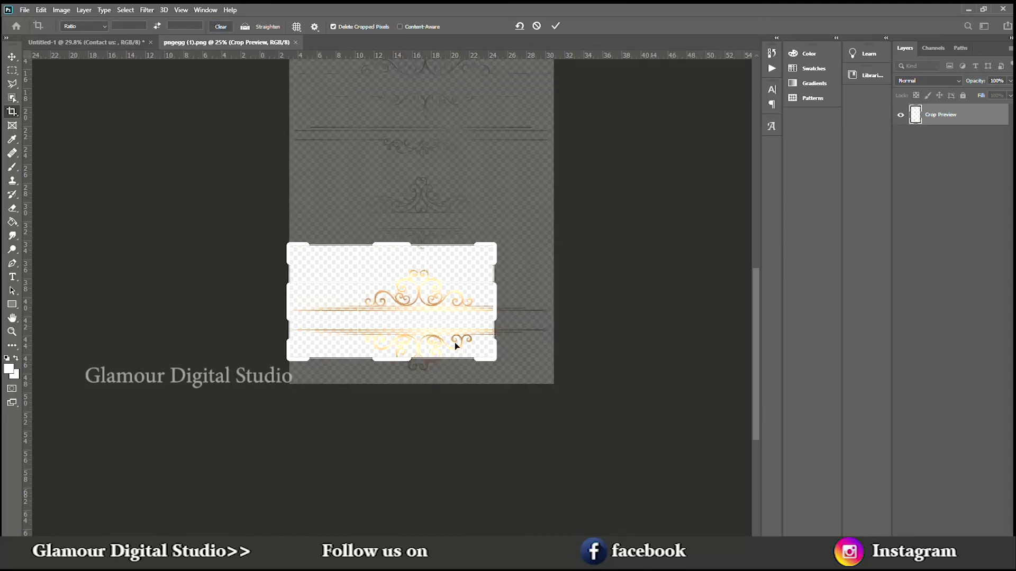
drag(404, 365, 405, 326)
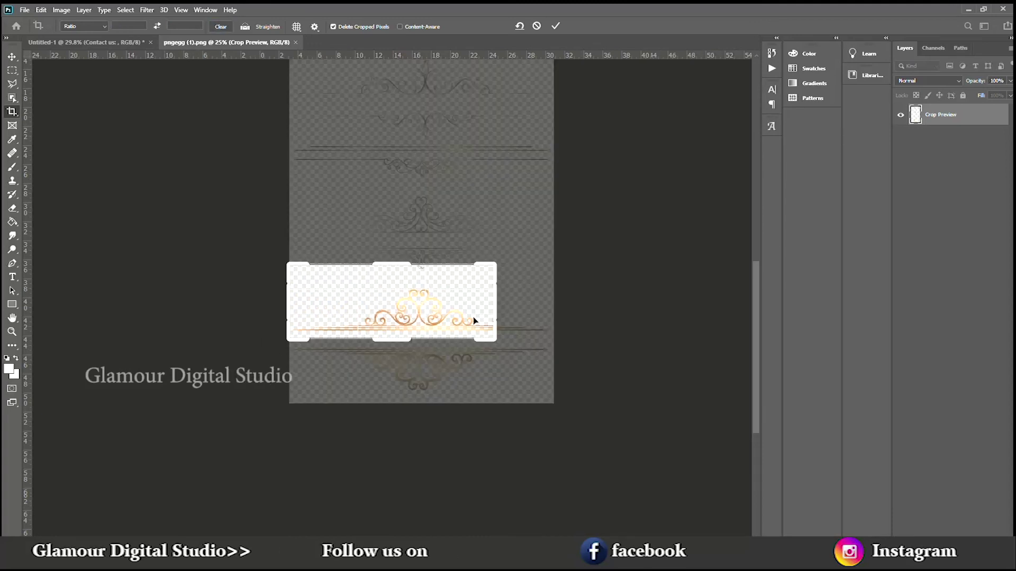
drag(492, 303, 528, 299)
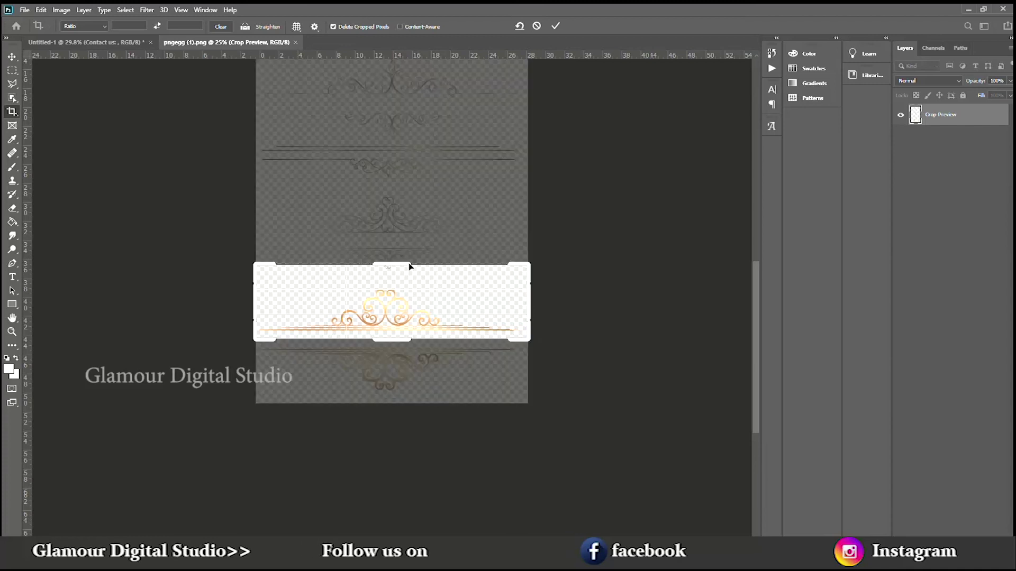
drag(409, 271, 409, 285)
click(12, 56)
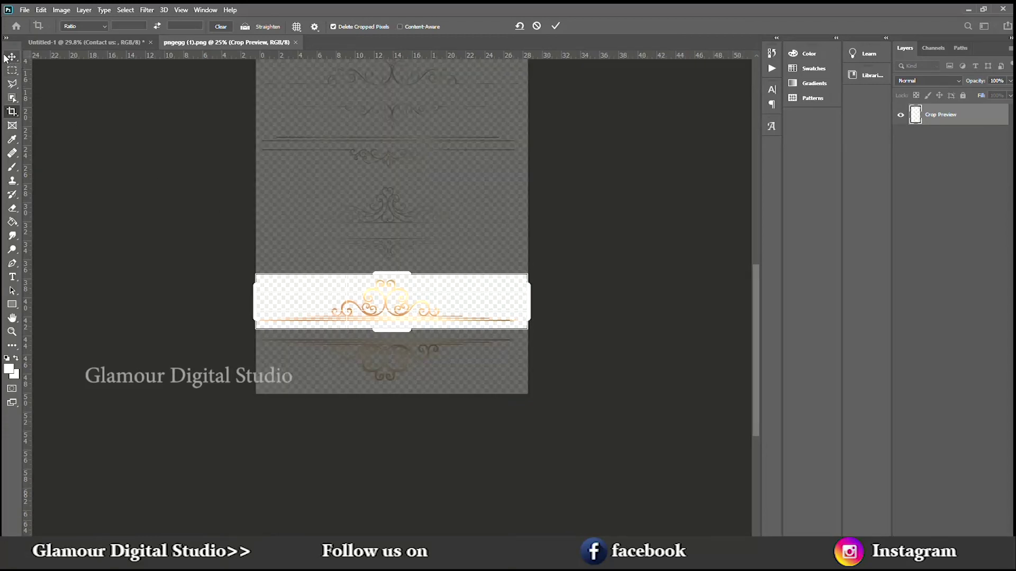
Step: Bring the cropped gold ornament into the brochure and place it below the project photo
drag(235, 43, 456, 278)
drag(424, 149, 409, 286)
drag(428, 135, 447, 427)
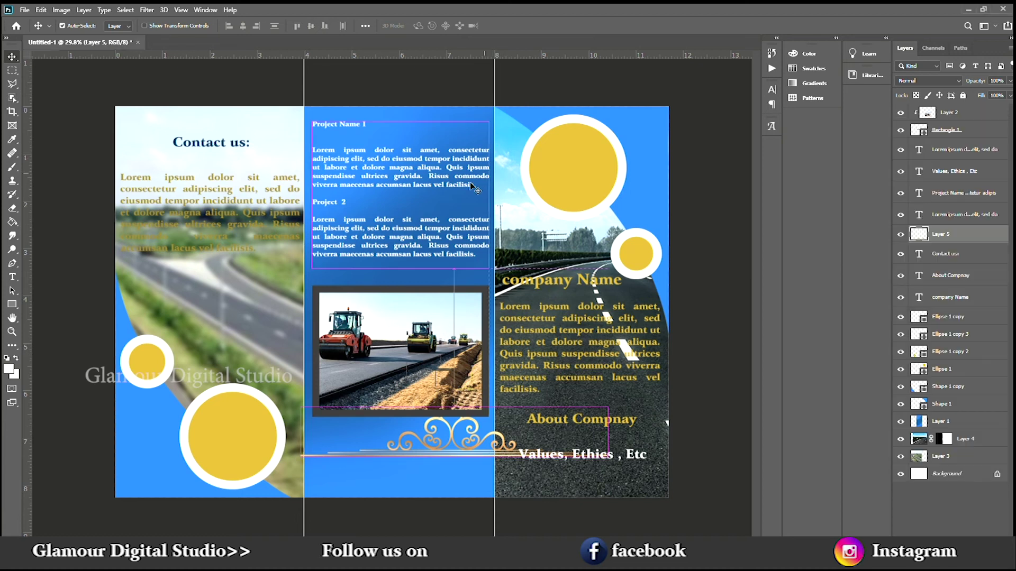
Step: Shrink the gold ornament, flip it upside down, and center it just beneath the project photo's frame
key(ctrl+t)
drag(612, 399, 301, 456)
drag(455, 406, 415, 439)
key(Return)
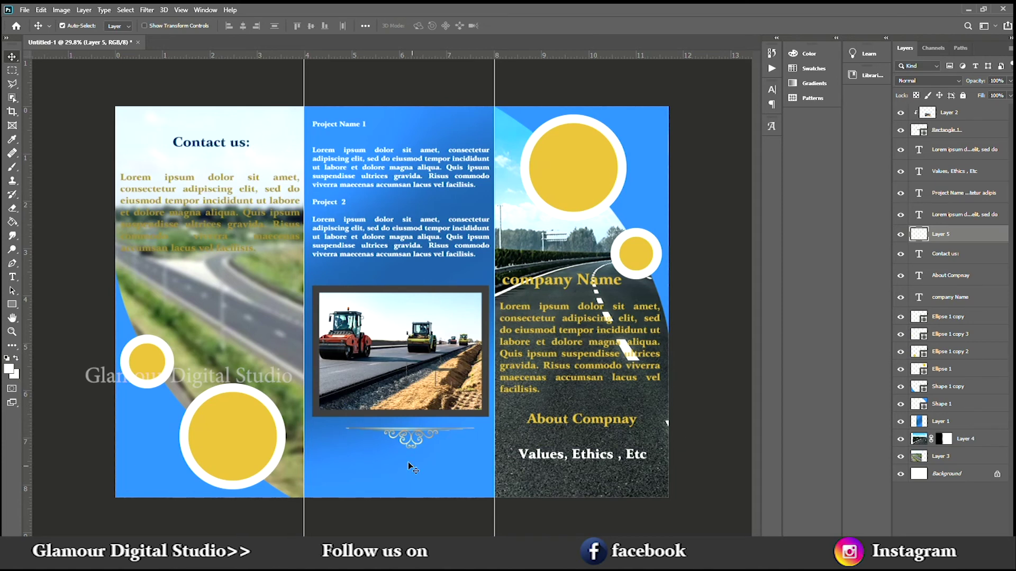
click(410, 443)
drag(407, 436, 403, 434)
key(ctrl+z)
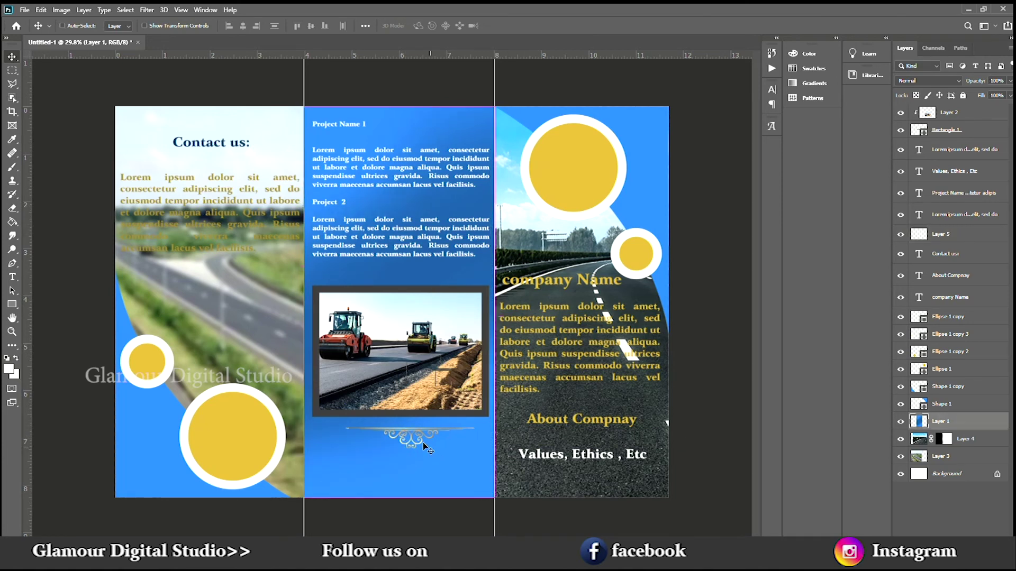
Step: Move the gold ornament from beneath the project photo to the right panel, directly under the company paragraph
scroll(412, 397, up, 3)
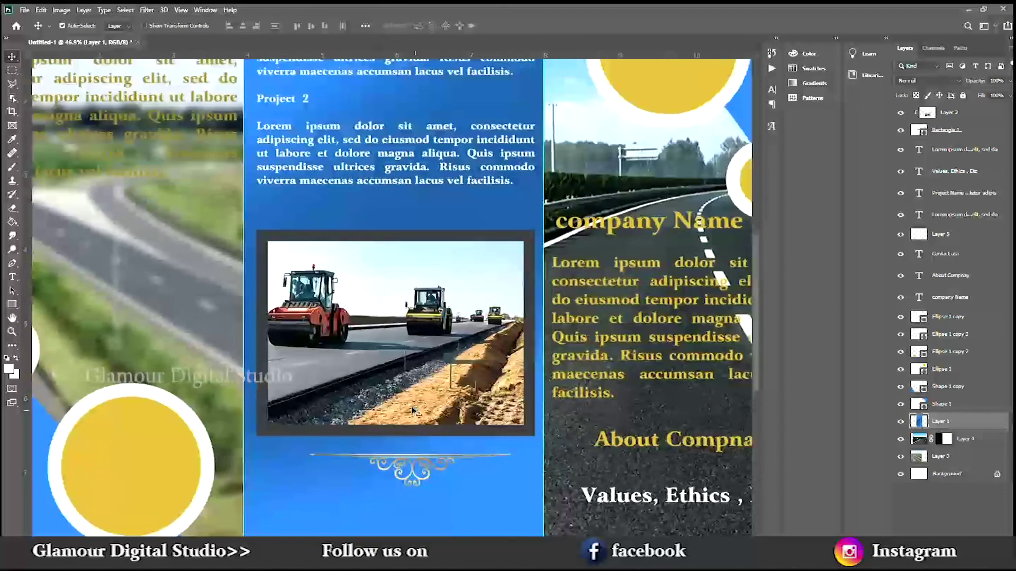
scroll(412, 410, down, 5)
drag(483, 321, 466, 317)
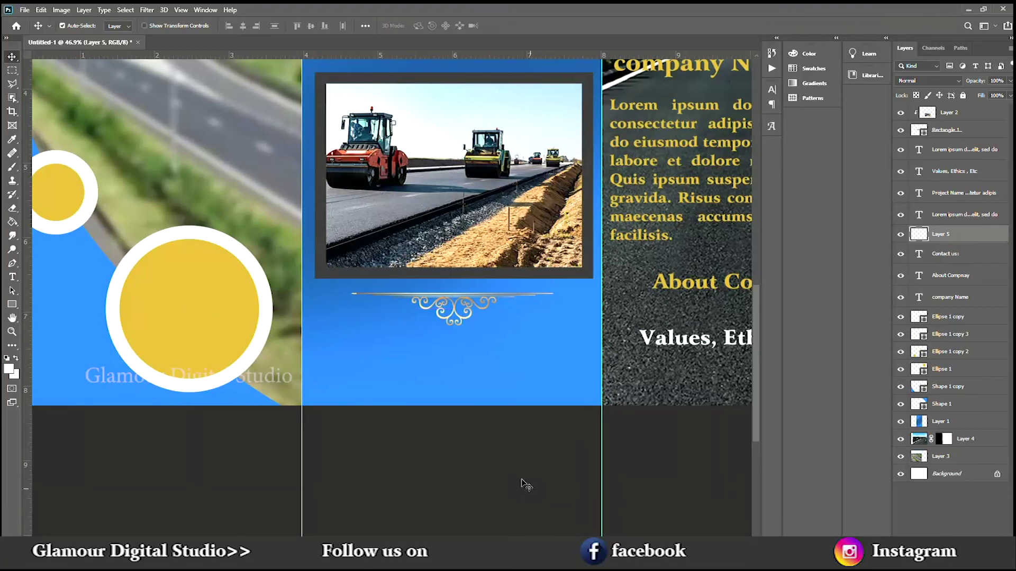
key(ctrl+0)
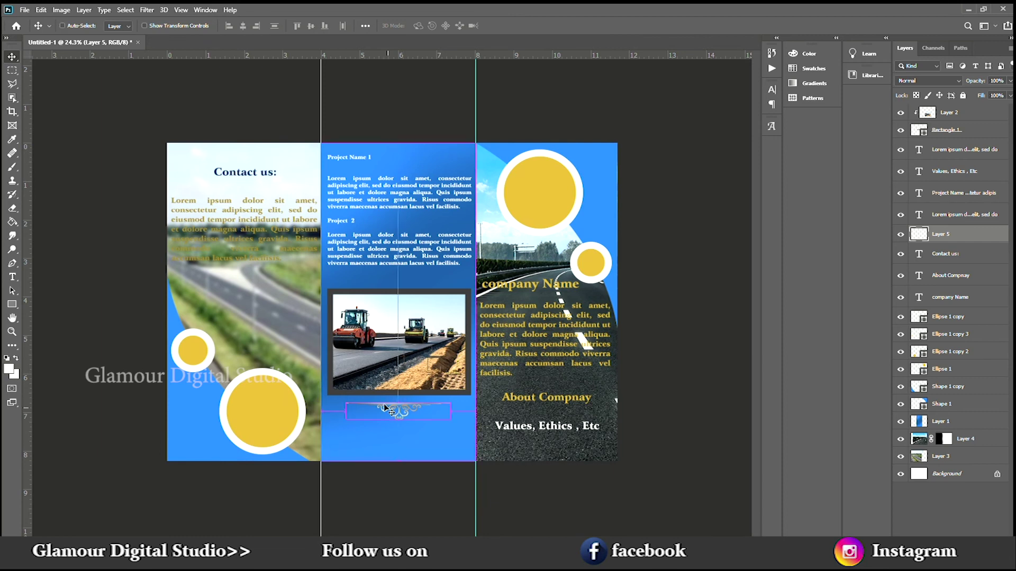
key(ctrl+t)
drag(397, 411, 536, 406)
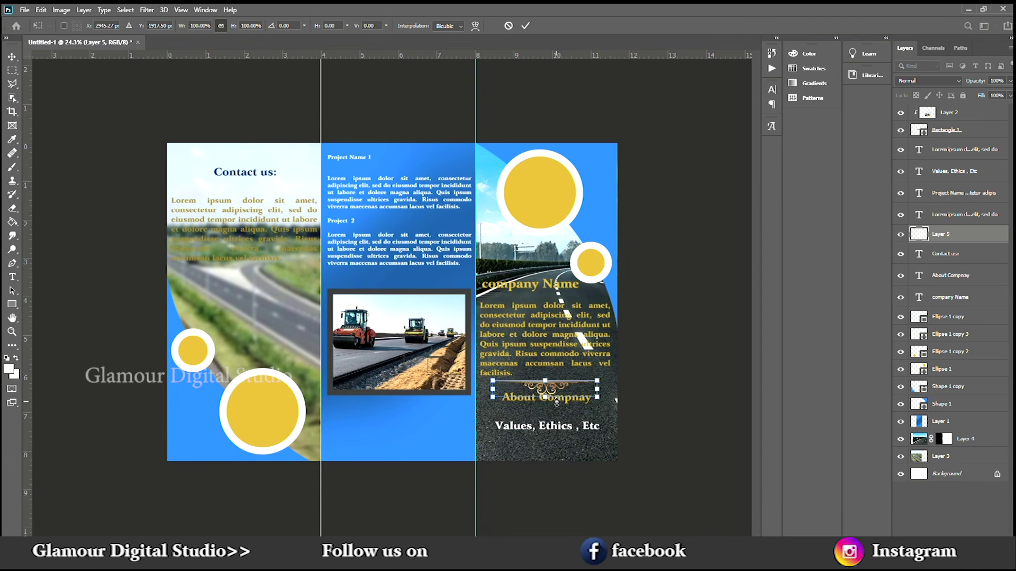
key(Return)
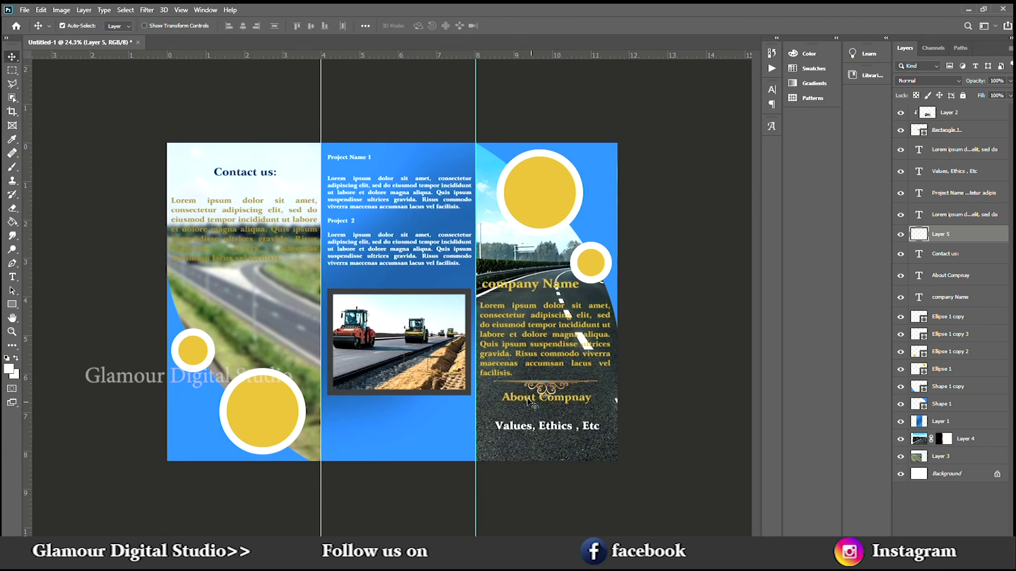
Step: Lower the About Compnay heading and Values, Ethics , Etc line below the ornament, and raise the company paragraph and company Name heading slightly
click(540, 405)
drag(540, 405, 539, 414)
click(556, 433)
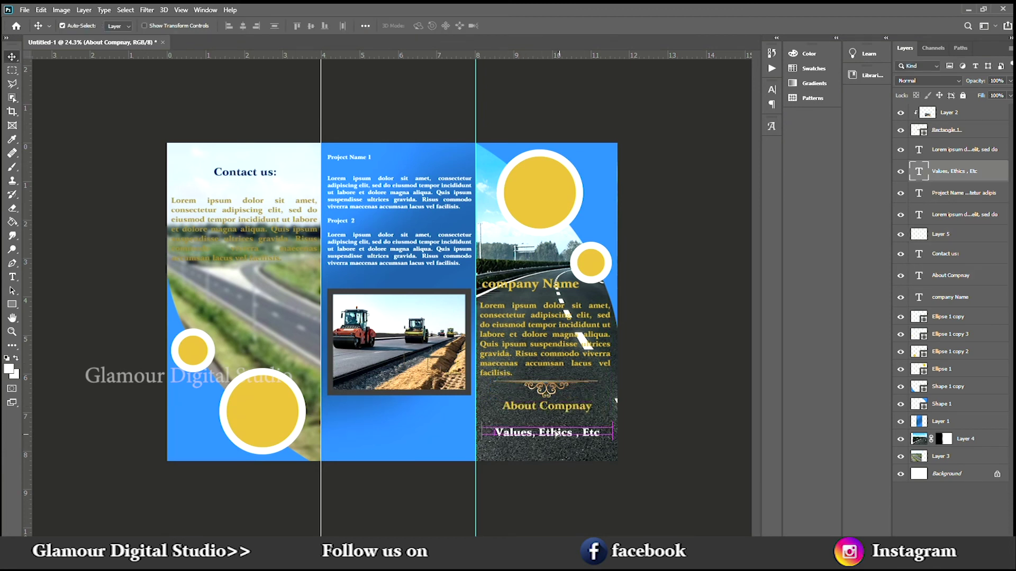
click(553, 409)
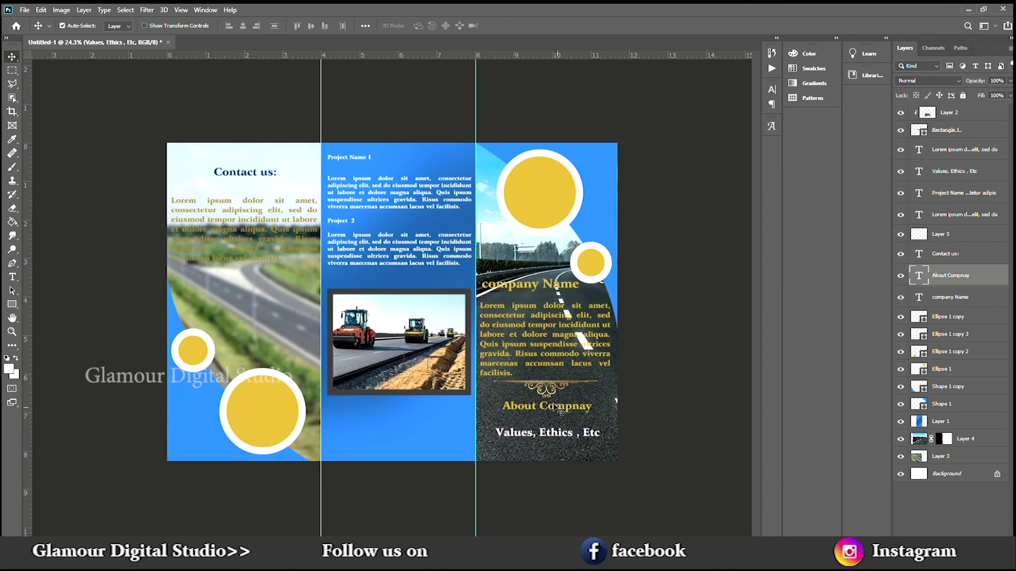
drag(552, 408, 550, 439)
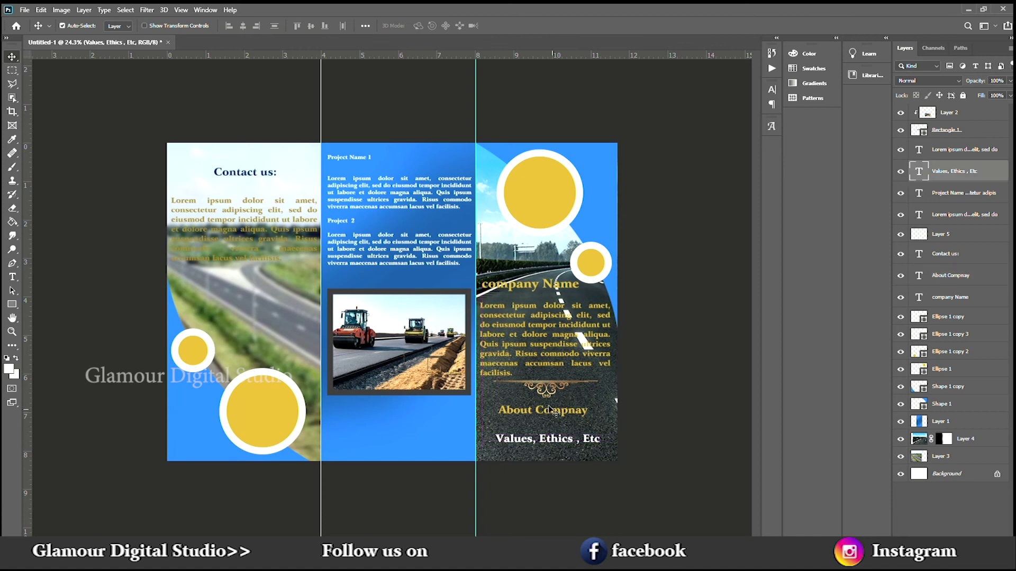
click(553, 412)
drag(548, 338, 547, 335)
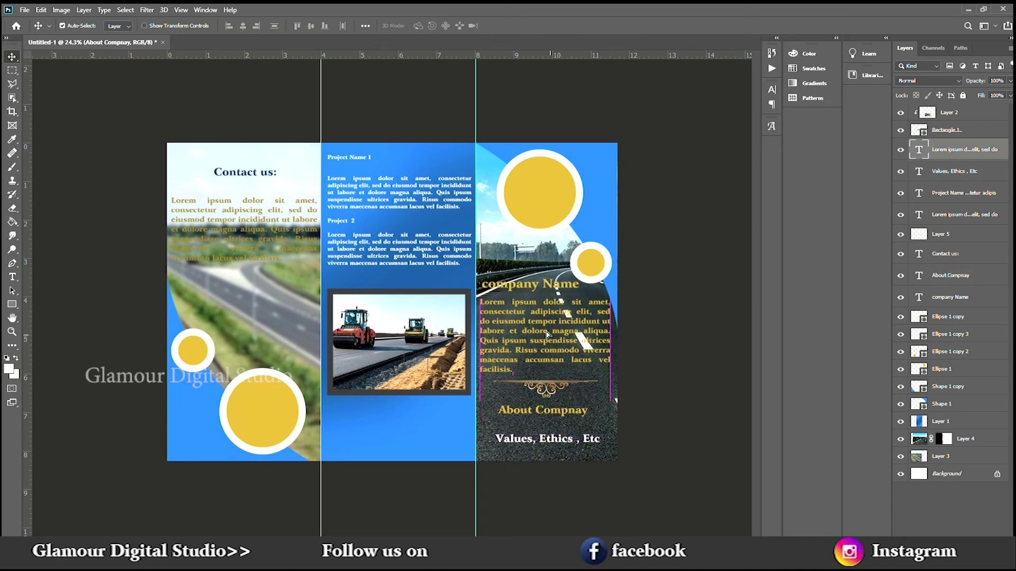
drag(552, 284, 553, 281)
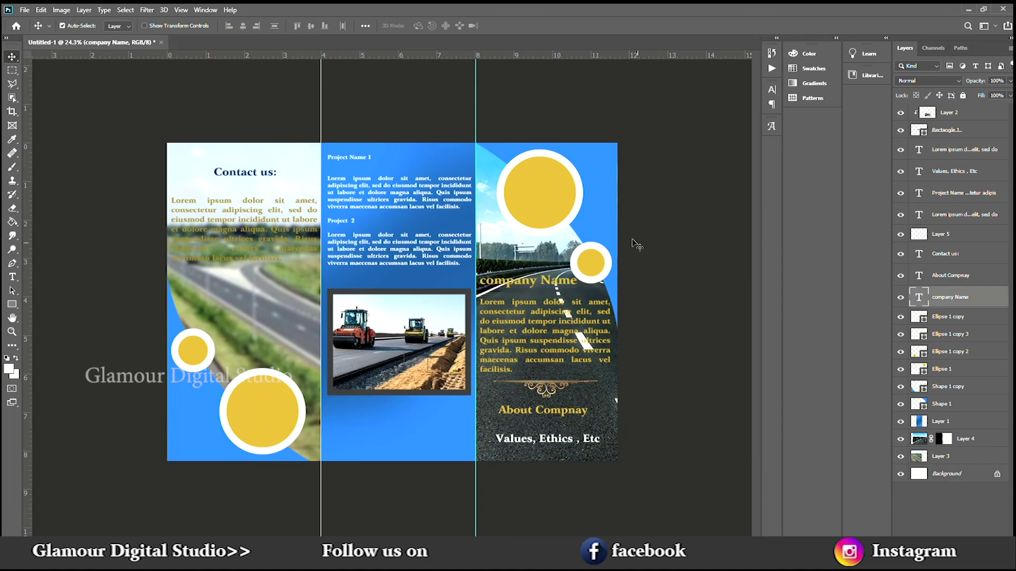
Step: Add the text Logo in white at 30 pt and center it in the right panel's large yellow circle
key(t)
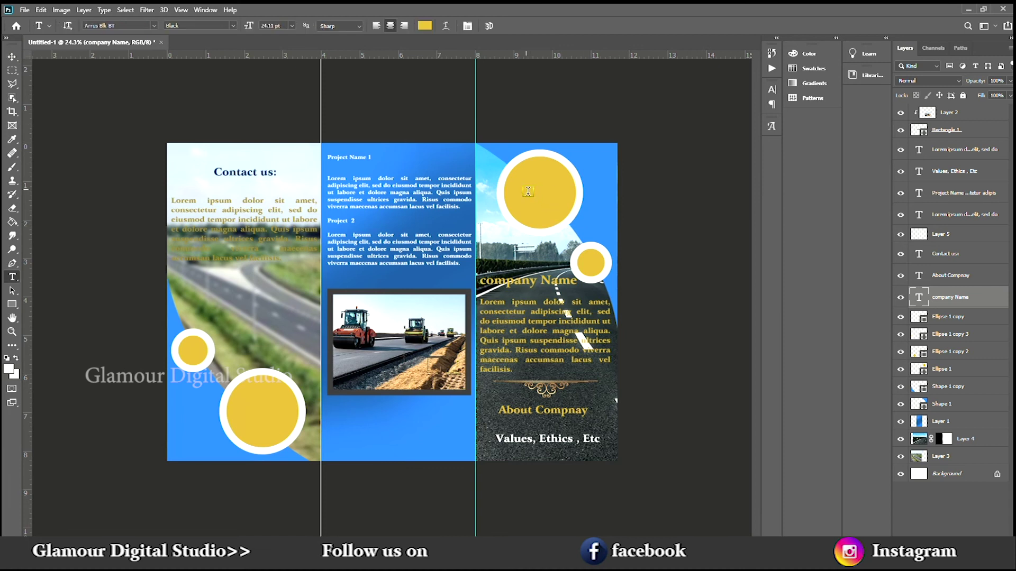
click(528, 191)
text(Logo)
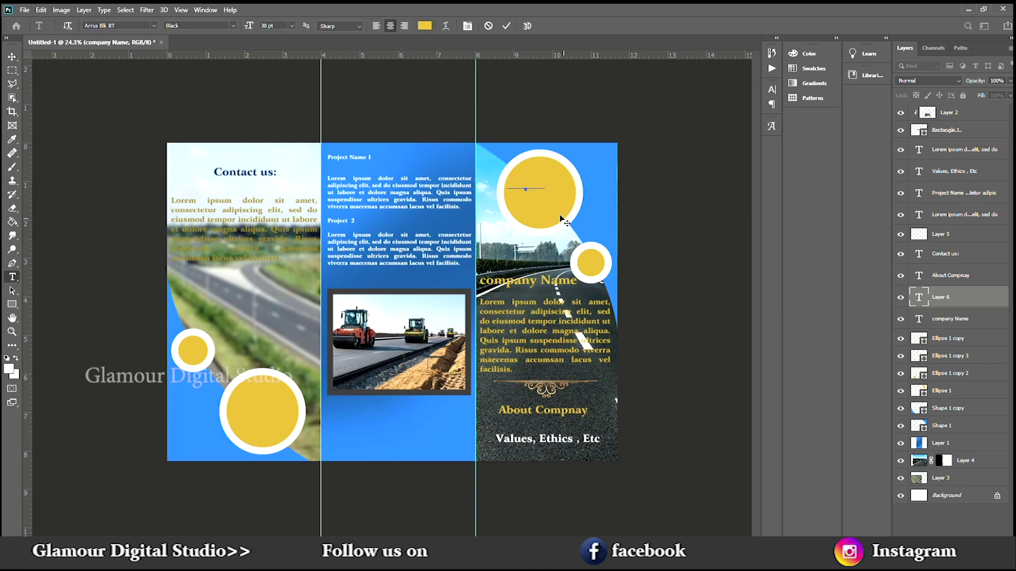
key(ctrl+a)
click(424, 26)
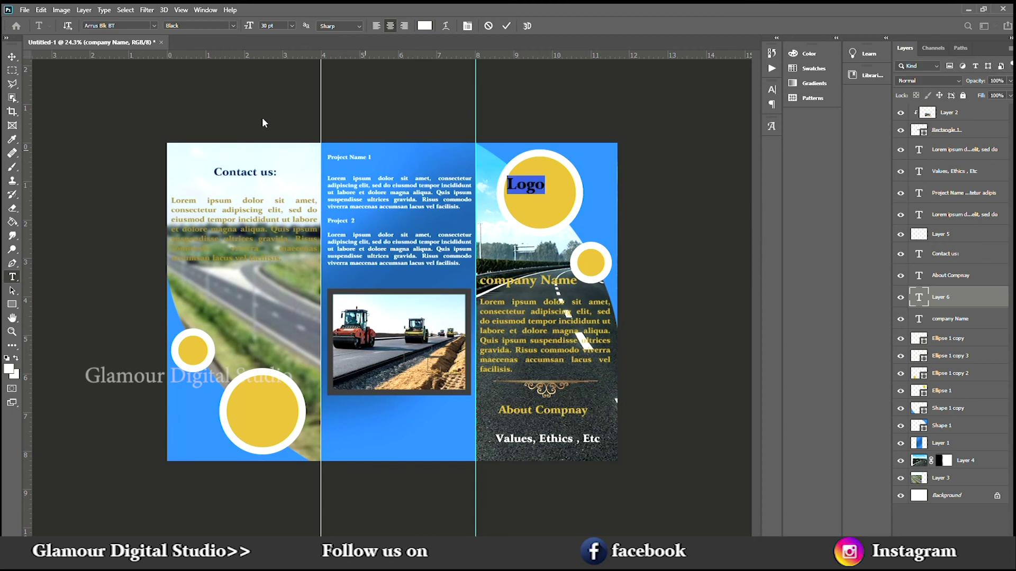
click(11, 56)
drag(522, 185, 537, 192)
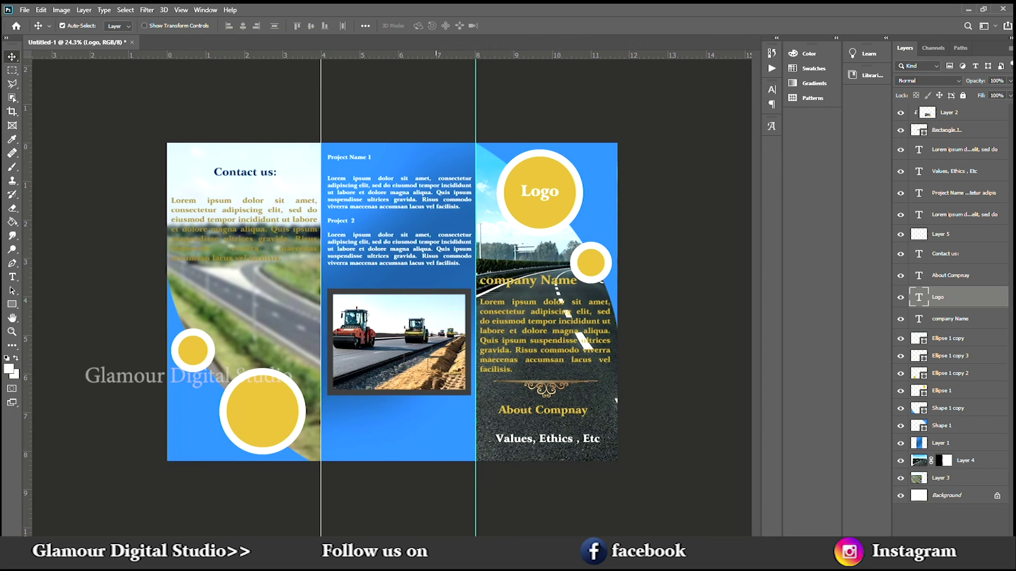
Step: Recolor the paragraph under Contact us: with the same dark blue as its heading
scroll(288, 311, up, 3)
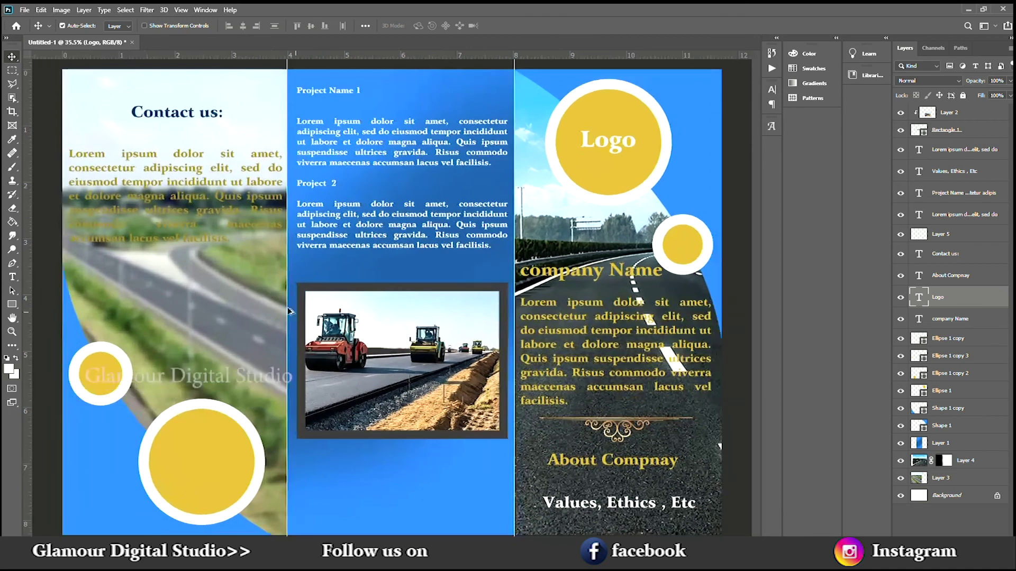
drag(210, 260, 392, 324)
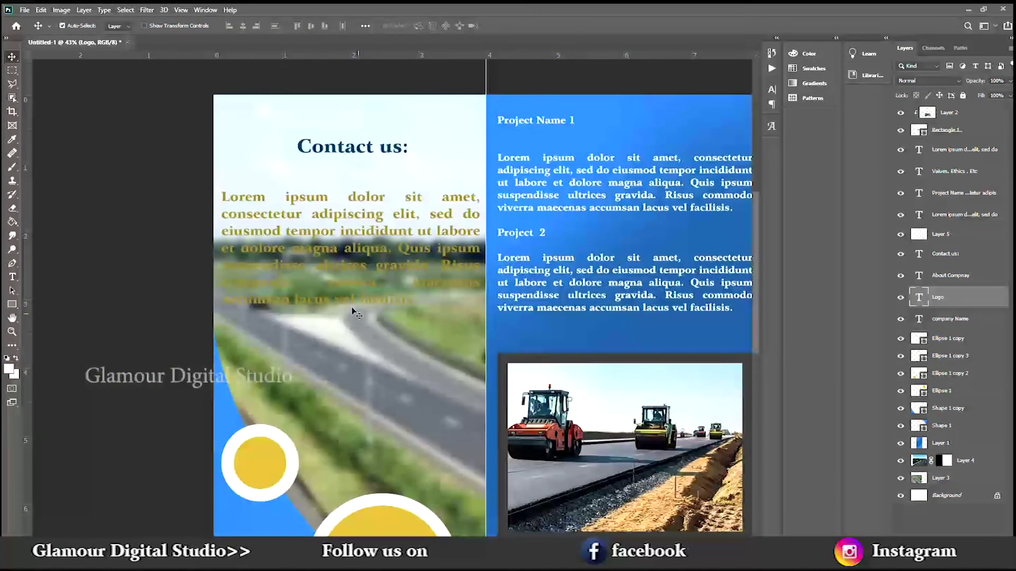
key(t)
click(314, 219)
key(ctrl+a)
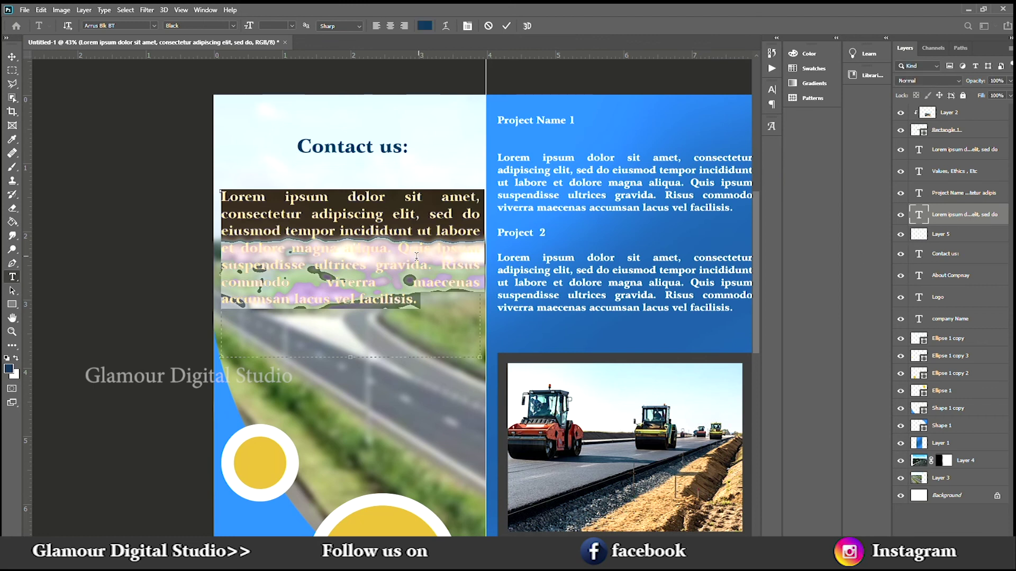
click(422, 308)
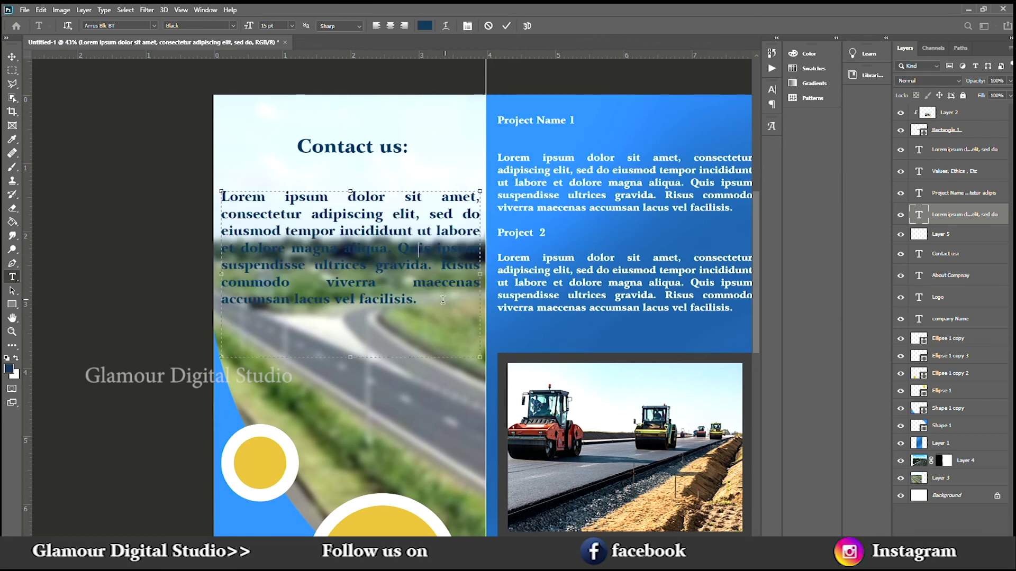
click(12, 56)
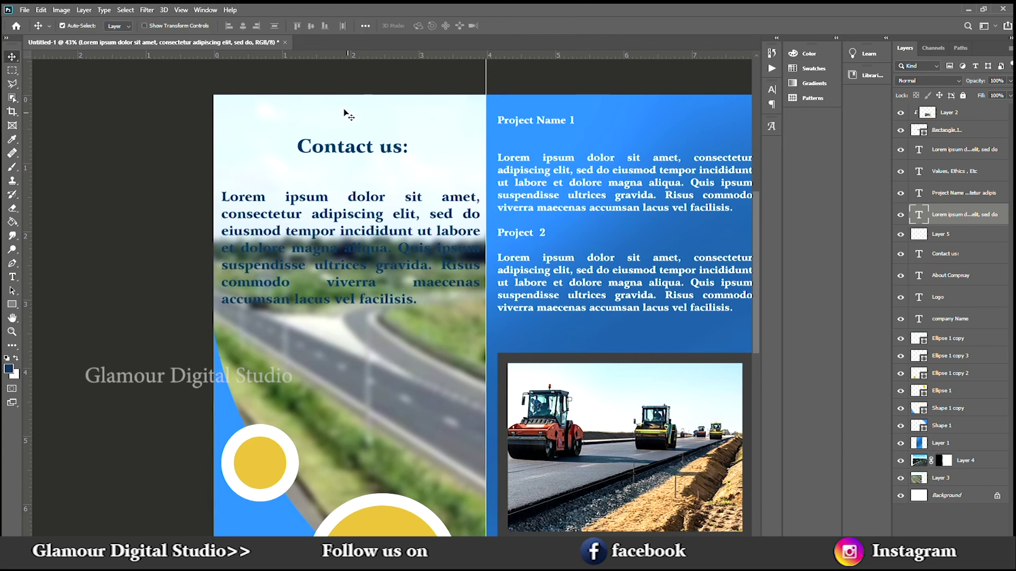
Step: Hide the blurred road photo on Layer 3 behind the Contact us: panel, and select the mask of the highway photo on Layer 4
click(345, 113)
scroll(369, 285, down, 3)
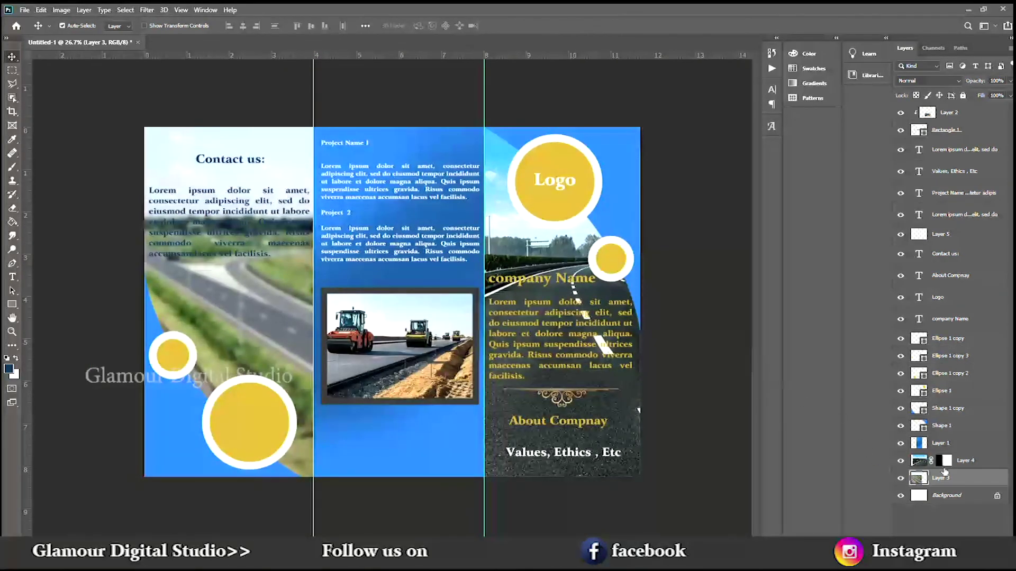
click(901, 479)
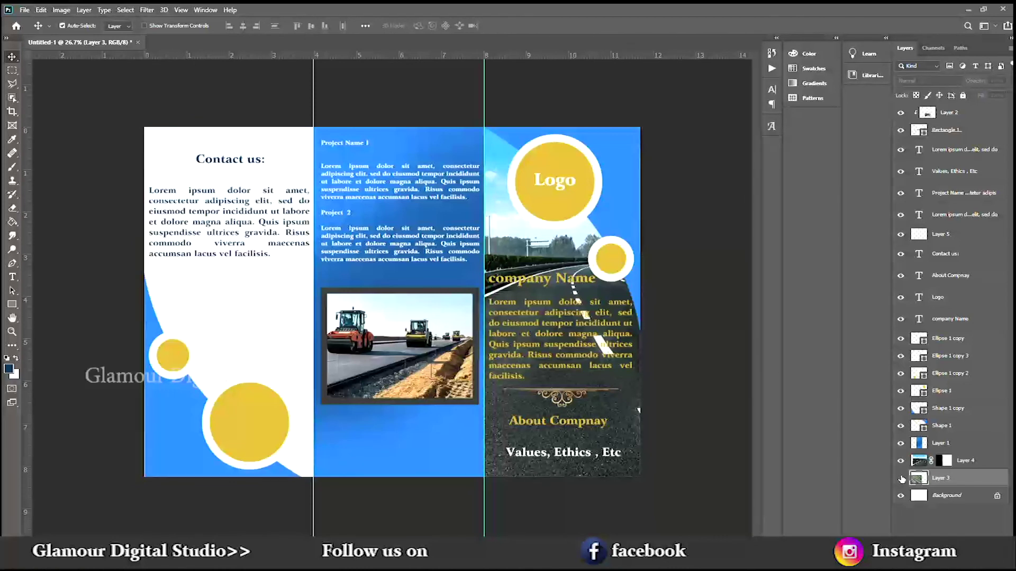
click(944, 459)
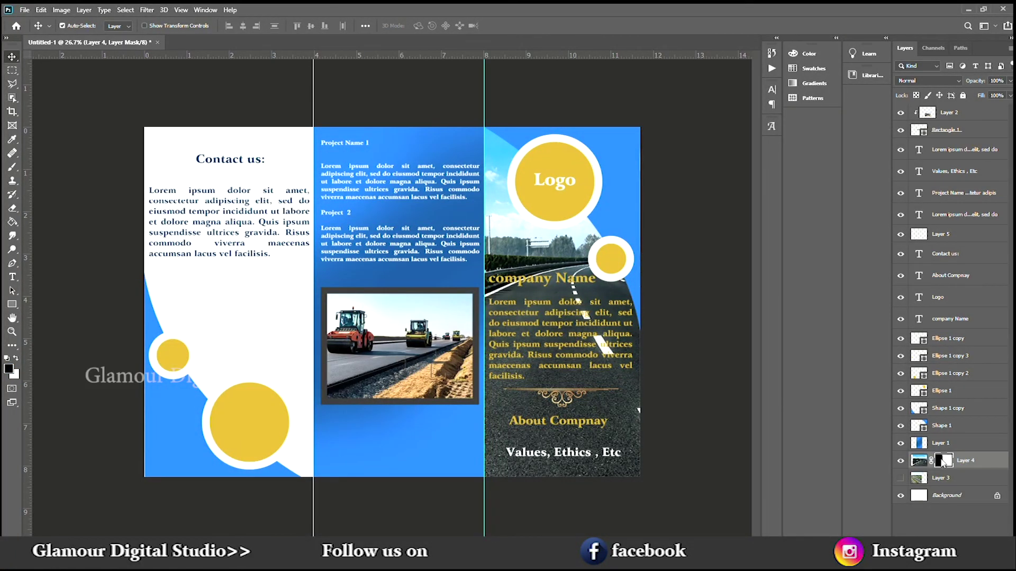
Step: Disable the layer mask on Layer 4 and shift the highway photo sideways until it fully covers the Contact us: panel
click(936, 364)
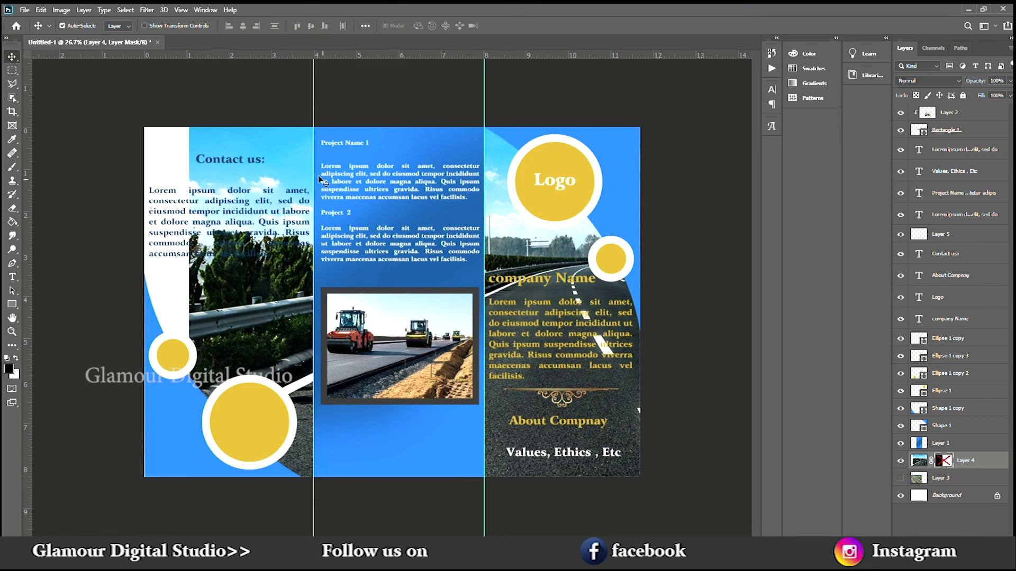
key(ctrl+t)
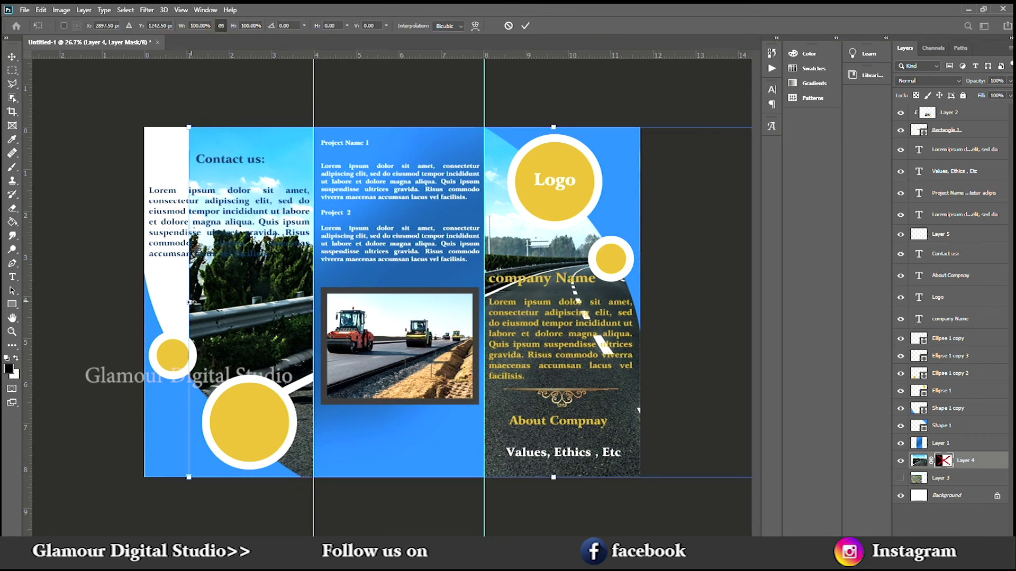
drag(272, 274, 207, 272)
key(Return)
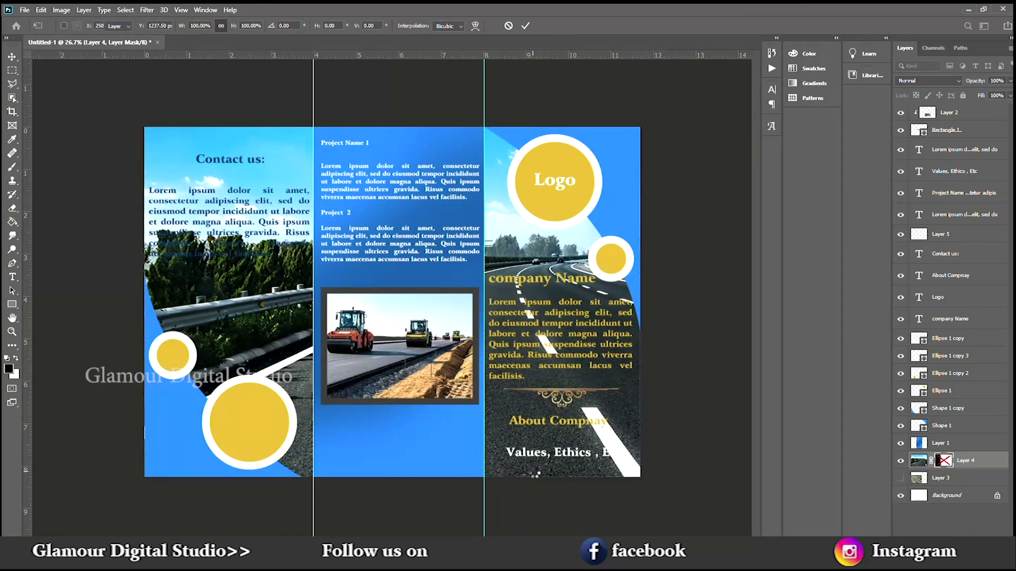
Step: Raise the Contact us: heading and its paragraph so both sit against the sky of the photo
click(237, 156)
drag(237, 156, 237, 147)
drag(241, 205, 242, 179)
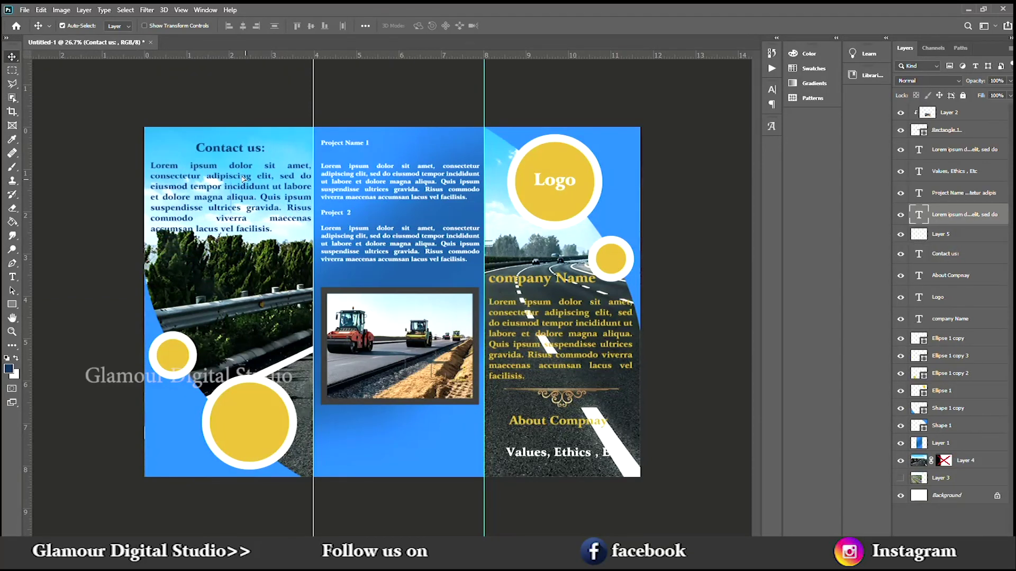
Step: Set the font size of the paragraph under Contact us: to 14 pt
double_click(225, 214)
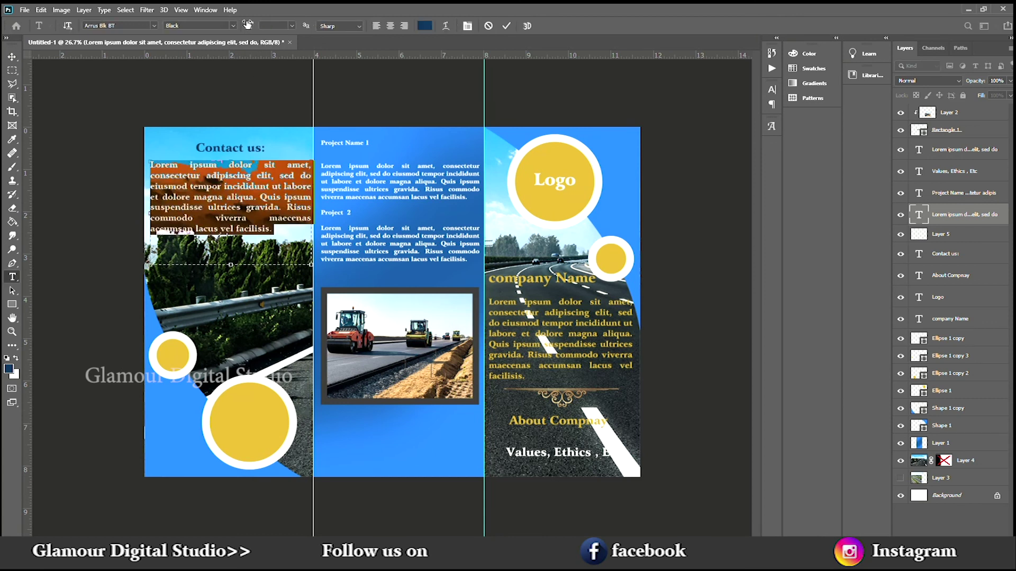
text(14)
key(Return)
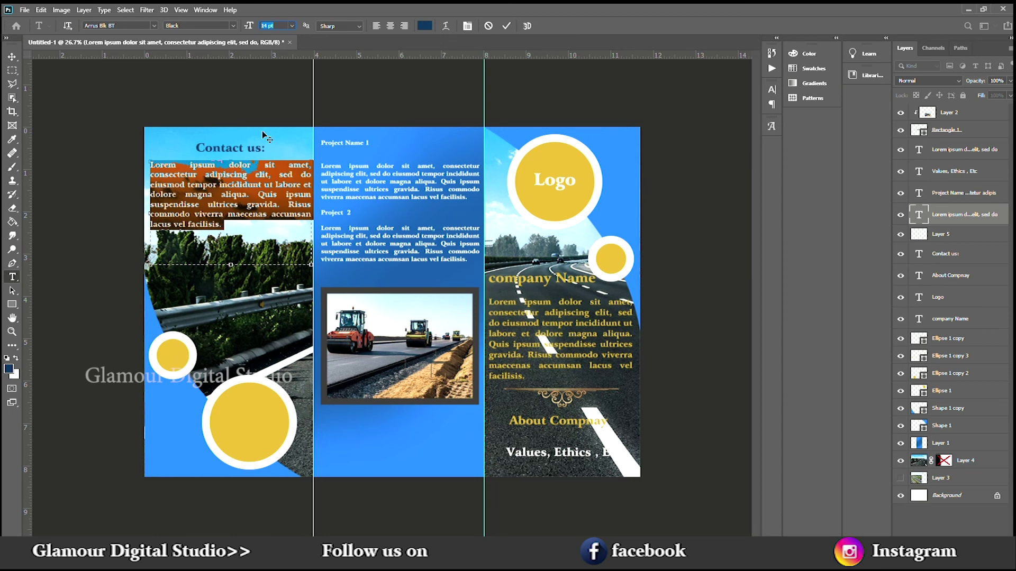
click(11, 55)
Step: Fill the curved corner shape on the Contact us: panel, Shape 1 copy, with a cyan-to-blue gradient and adjust its direction
key(ctrl+minus)
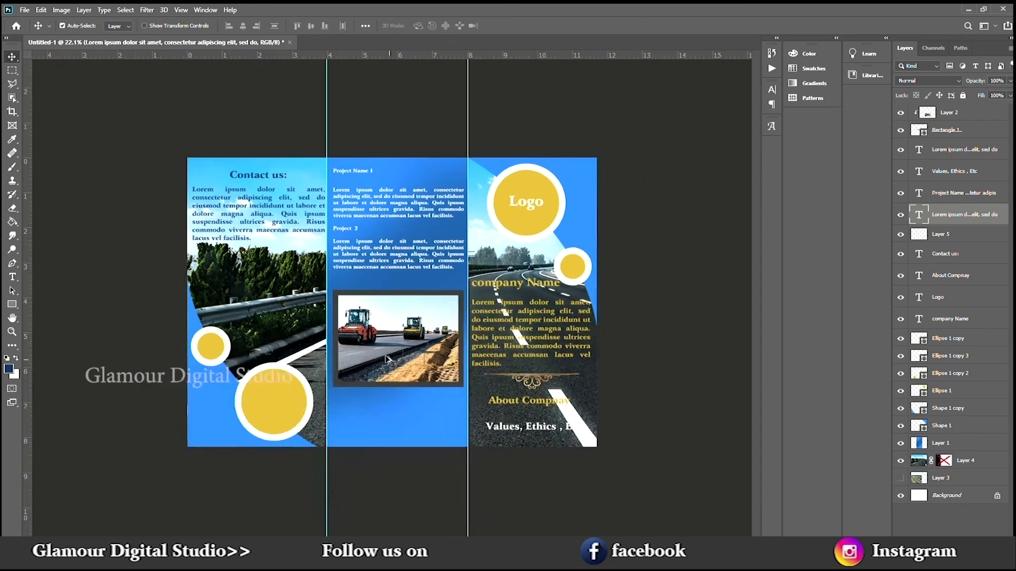
scroll(386, 359, down, 1)
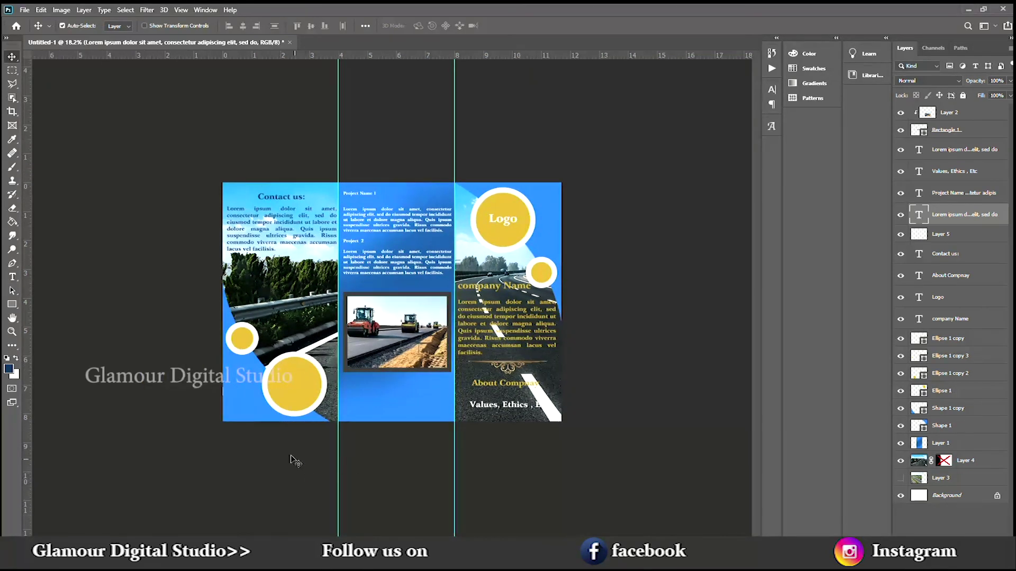
click(248, 398)
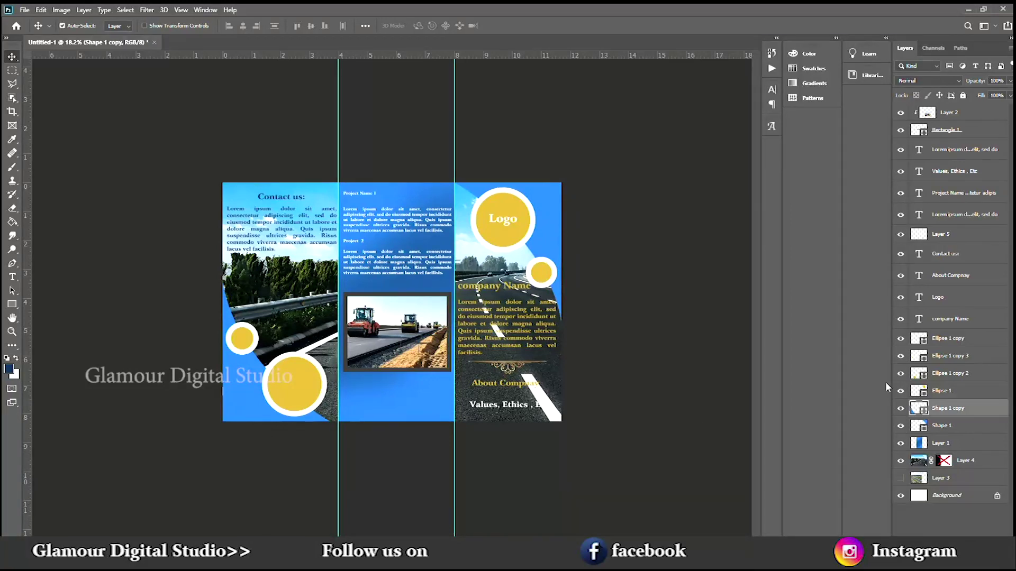
click(10, 262)
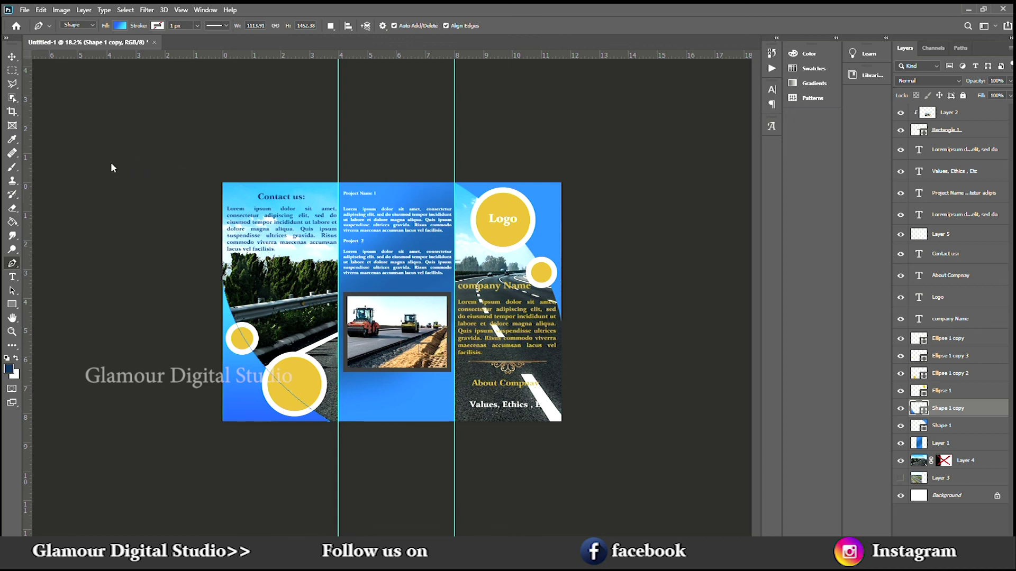
key(i)
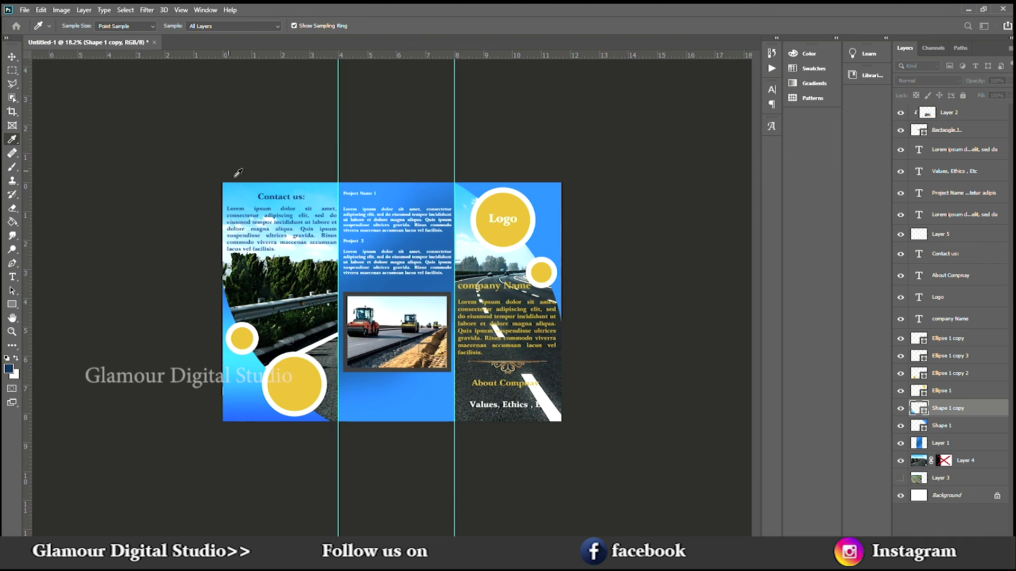
key(p)
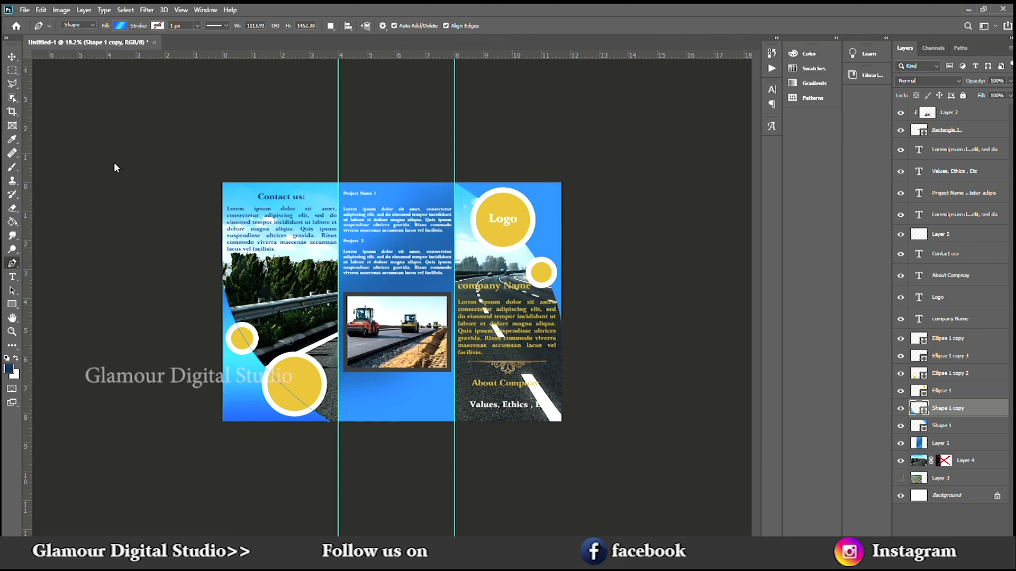
click(172, 175)
click(12, 57)
scroll(259, 301, up, 6)
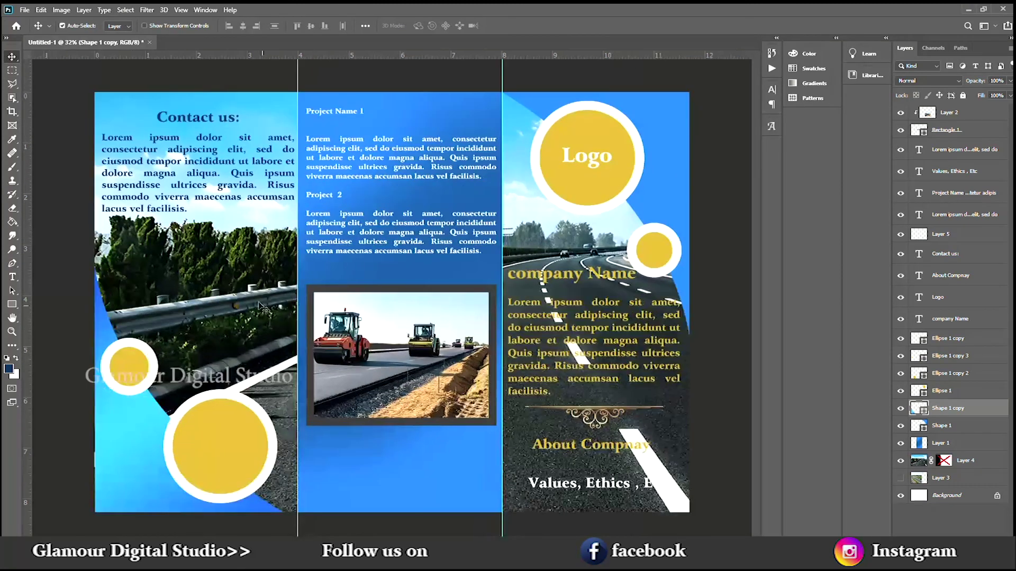
key(ctrl+t)
drag(284, 390, 296, 389)
key(Return)
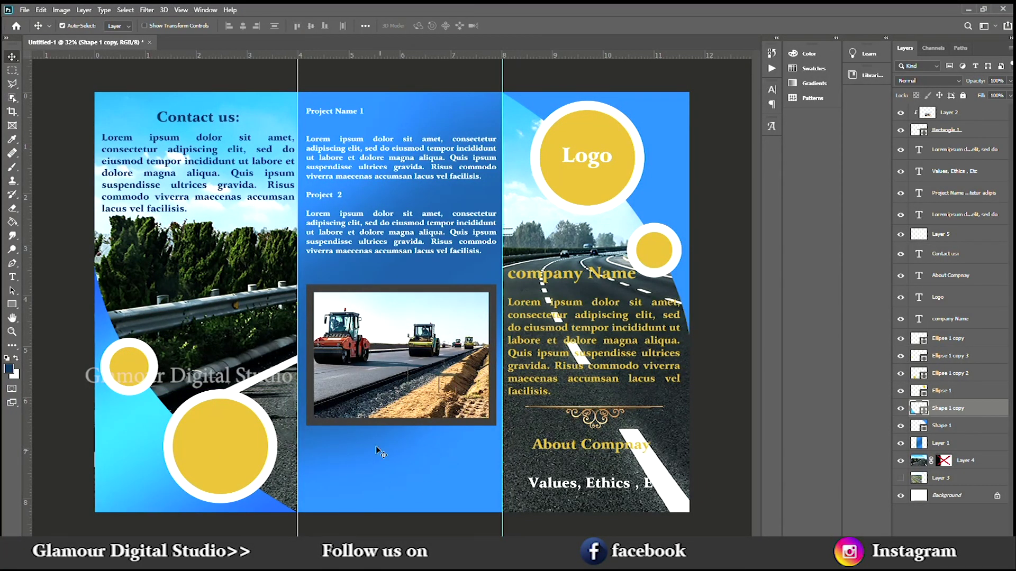
Step: Fill Shape 1, the curved corner behind the logo circle, with a cyan-to-blue gradient and rotate it so the dark blue starts near the upper edge
key(alt+bracketleft)
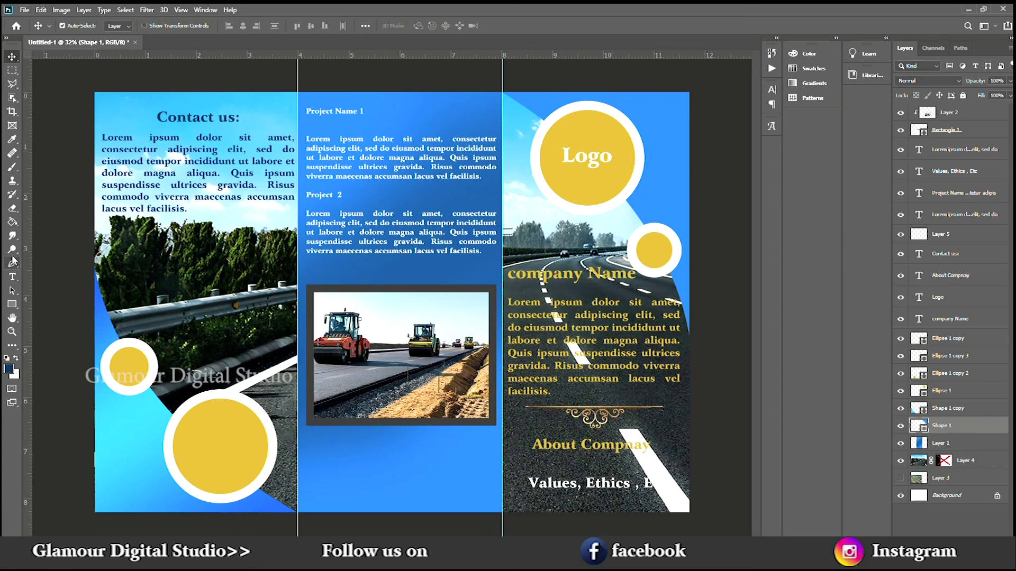
click(13, 263)
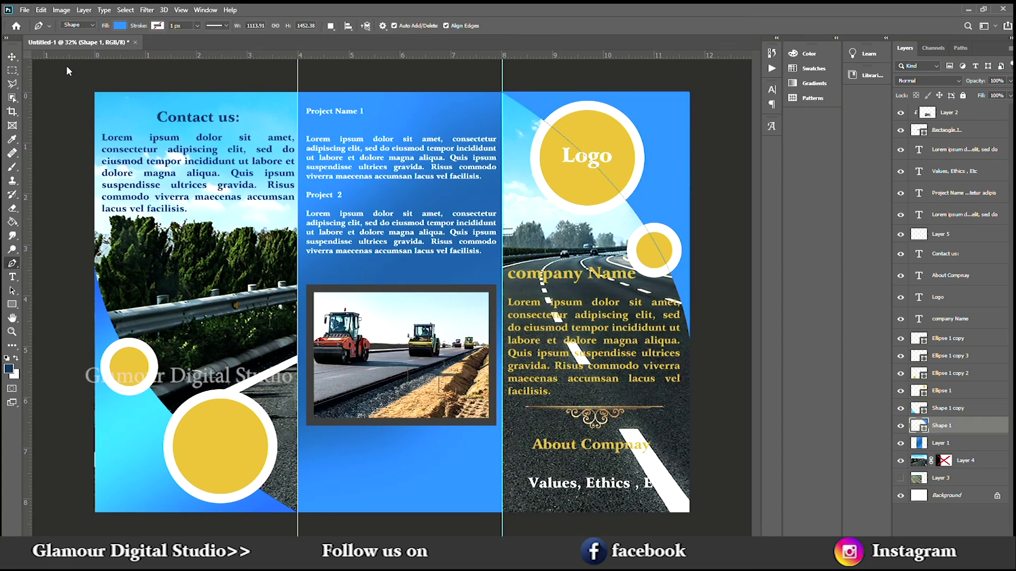
click(89, 46)
click(52, 81)
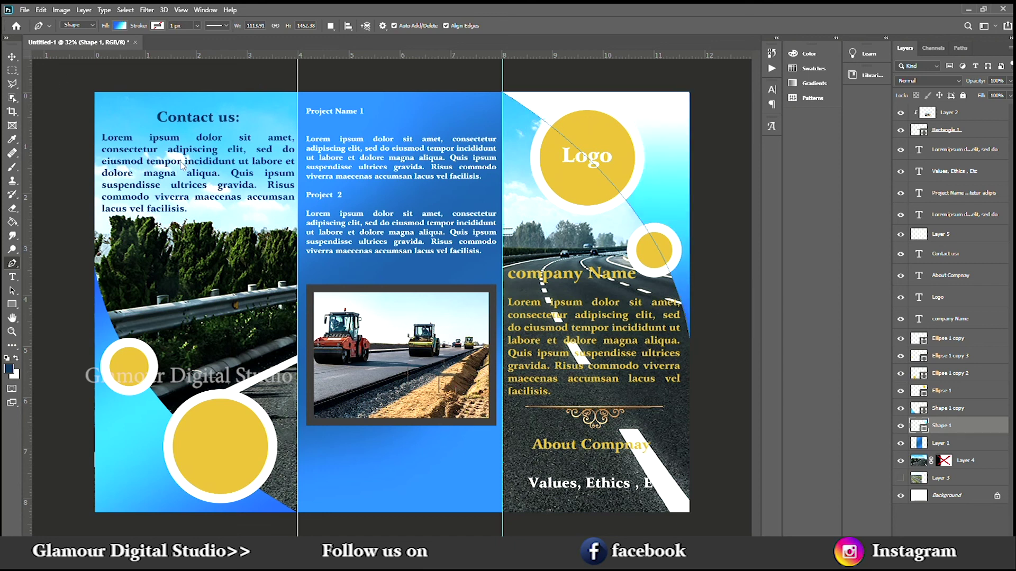
key(i)
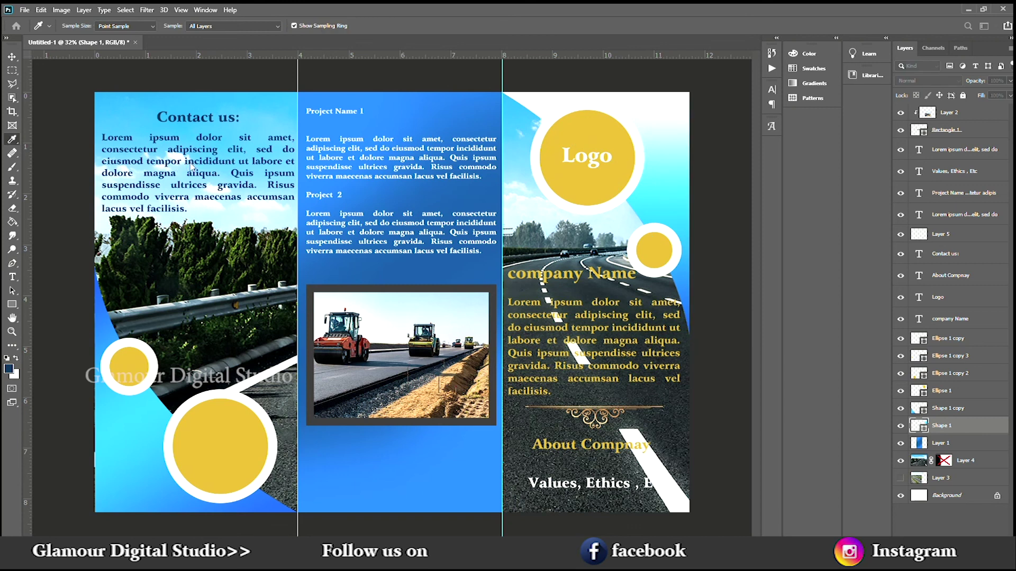
click(682, 284)
key(p)
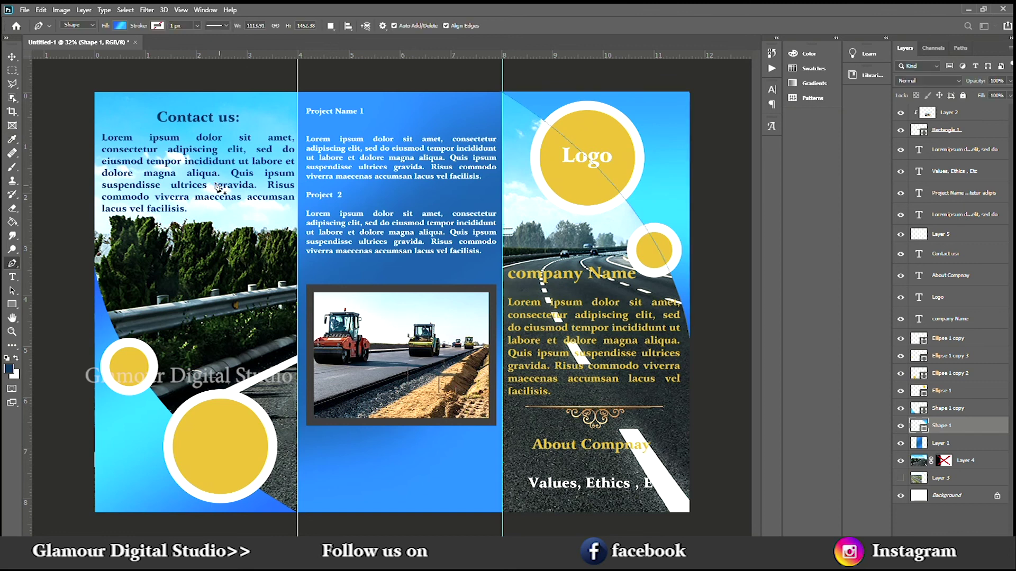
key(ctrl+z)
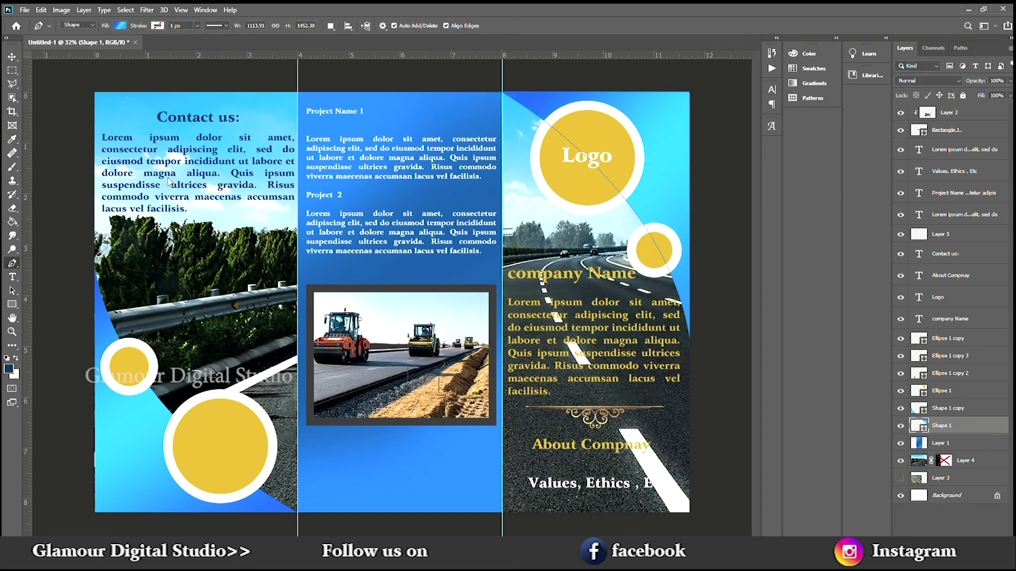
key(ctrl+z)
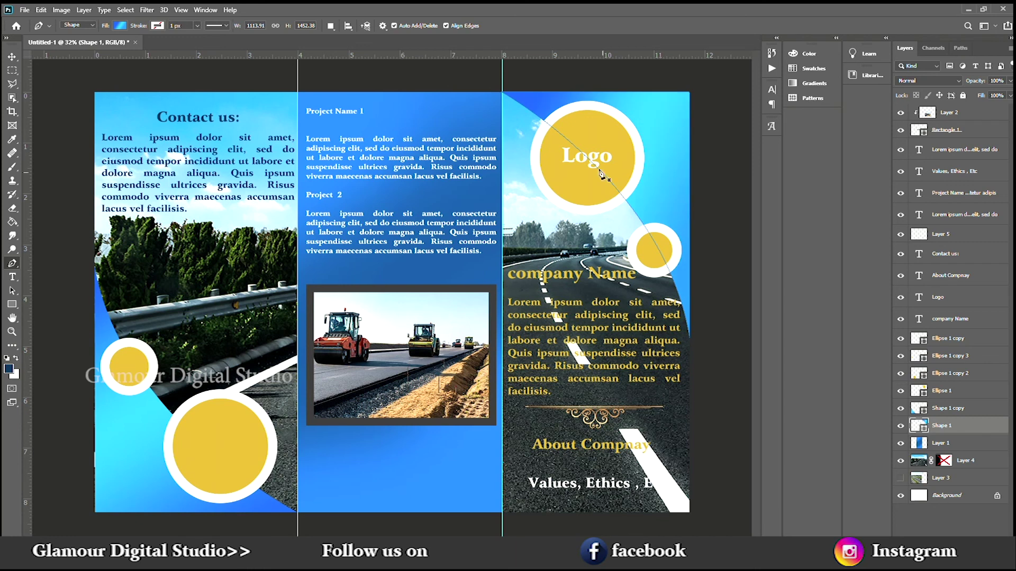
Step: Duplicate Shape 1 and offset the copy slightly up and to the right, past the page corner
key(v)
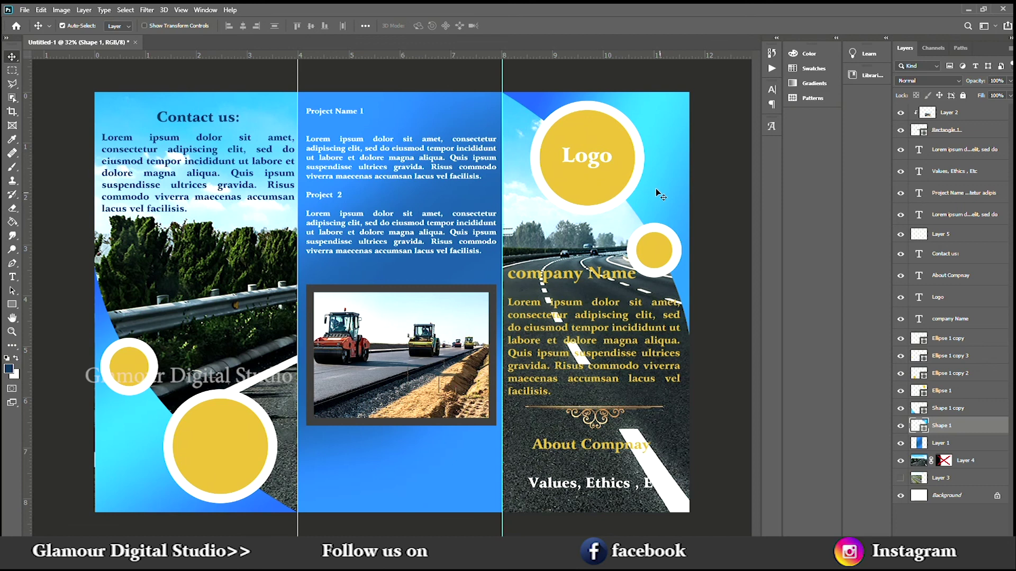
key(ctrl+j)
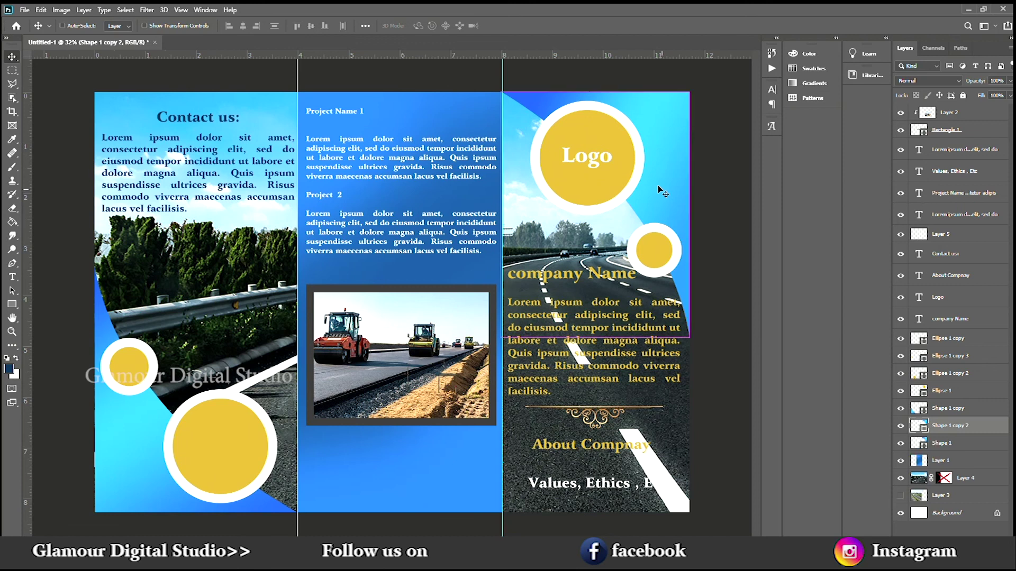
key(ctrl+t)
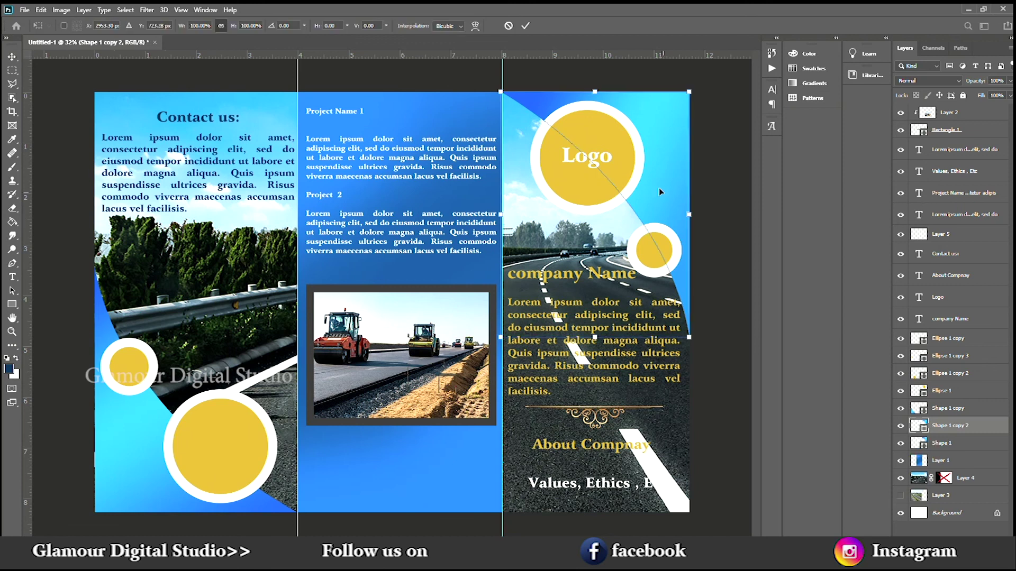
drag(654, 189, 651, 172)
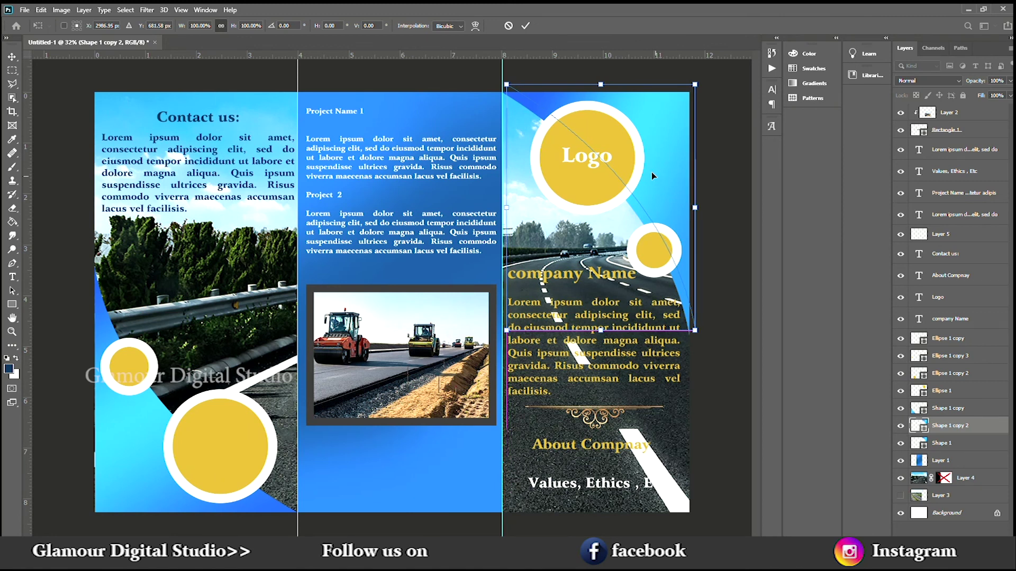
key(Return)
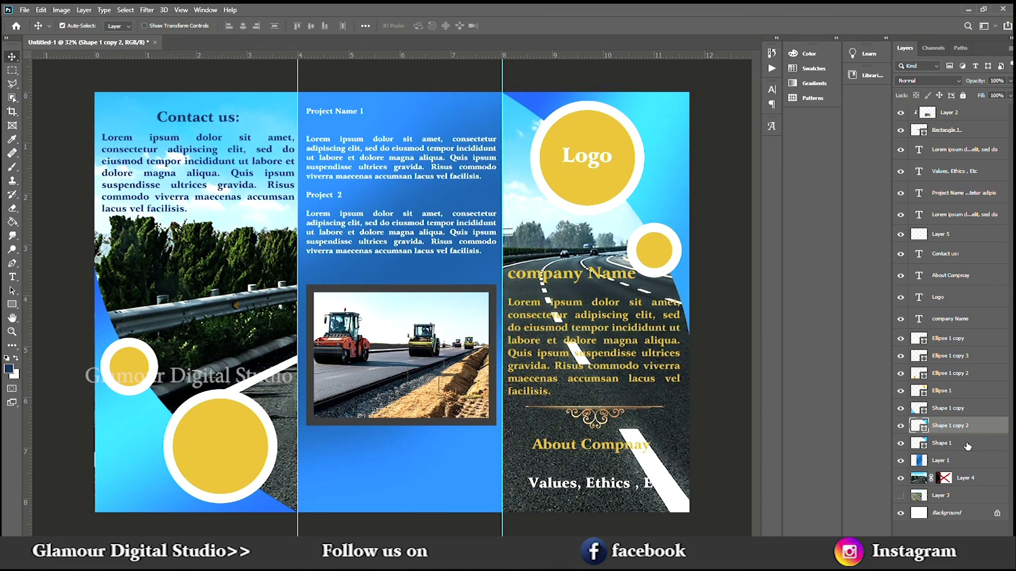
Step: Fill the original Shape 1 with a yellow-to-green gradient to form a colored strip along the curve
click(940, 443)
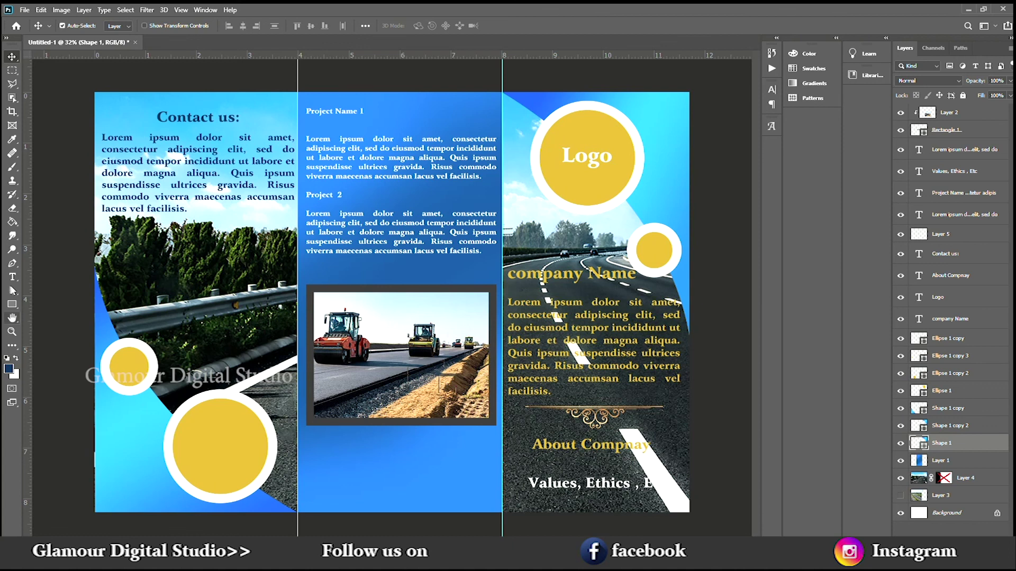
click(11, 263)
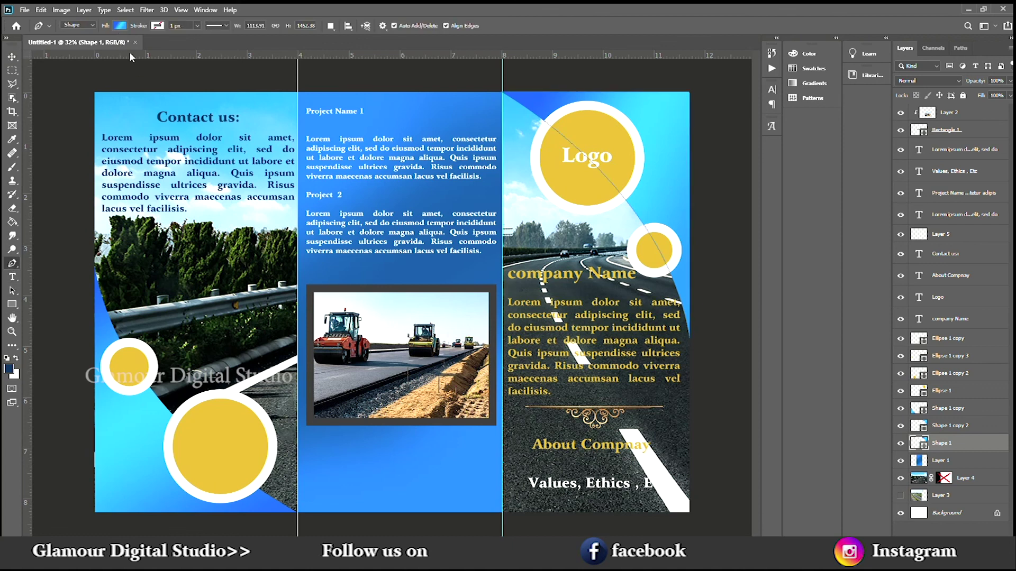
click(123, 83)
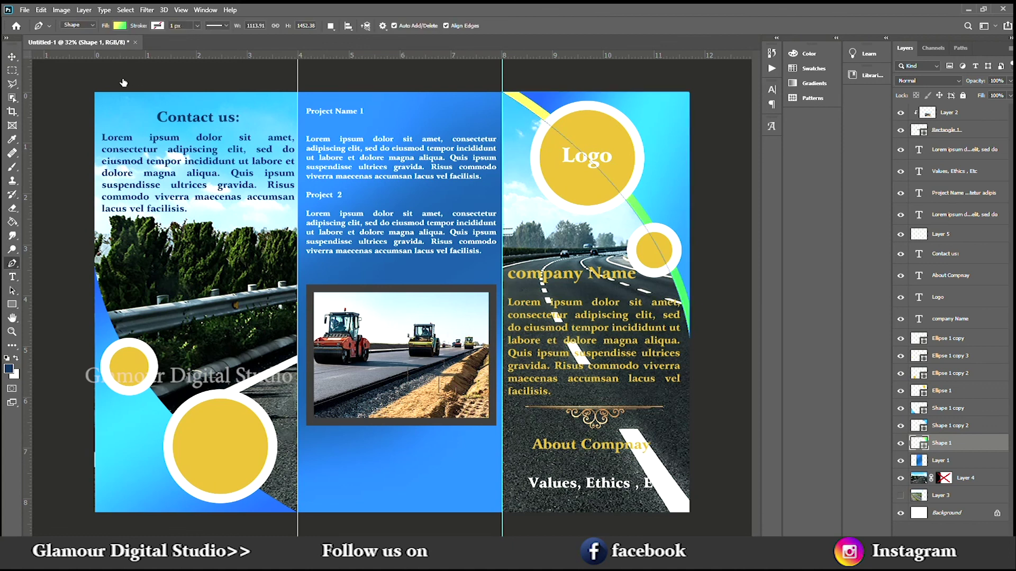
click(12, 56)
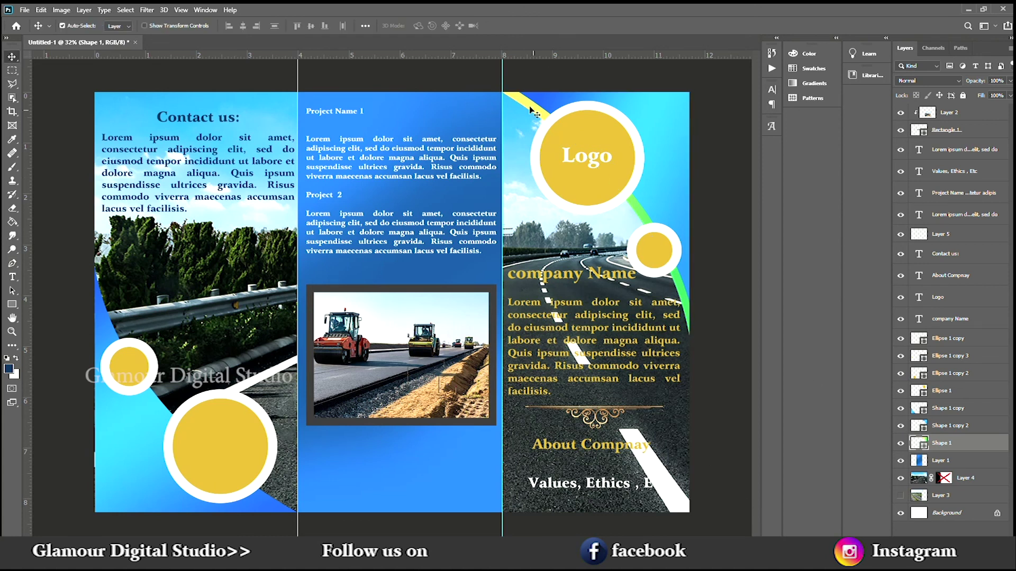
scroll(577, 309, down, 4)
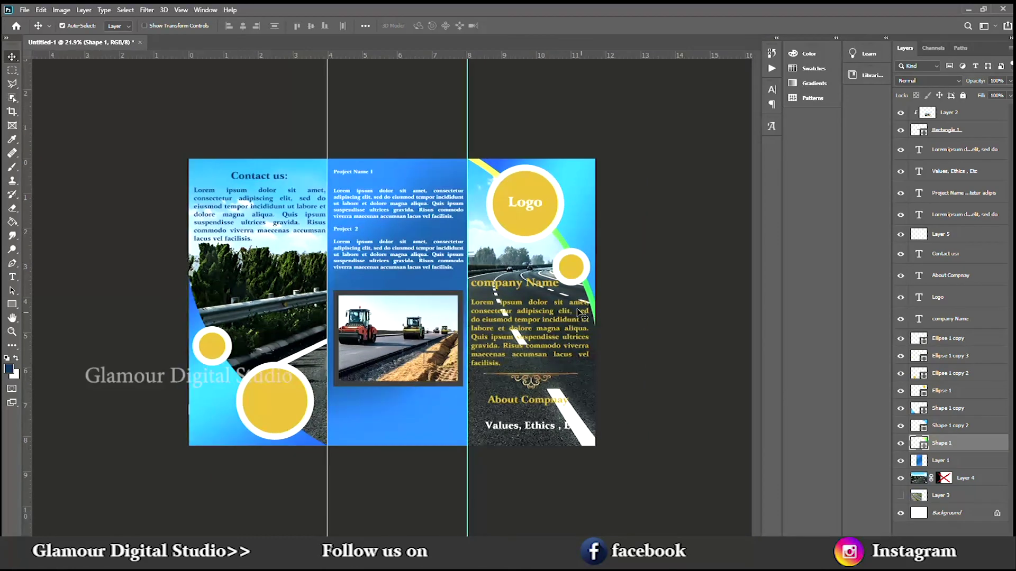
scroll(571, 265, up, 5)
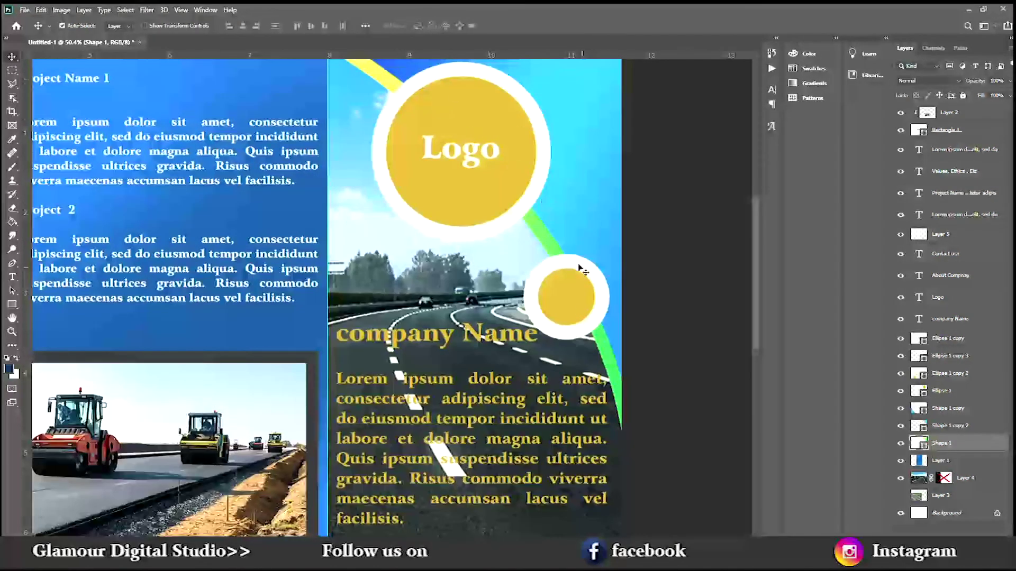
scroll(582, 296, down, 2)
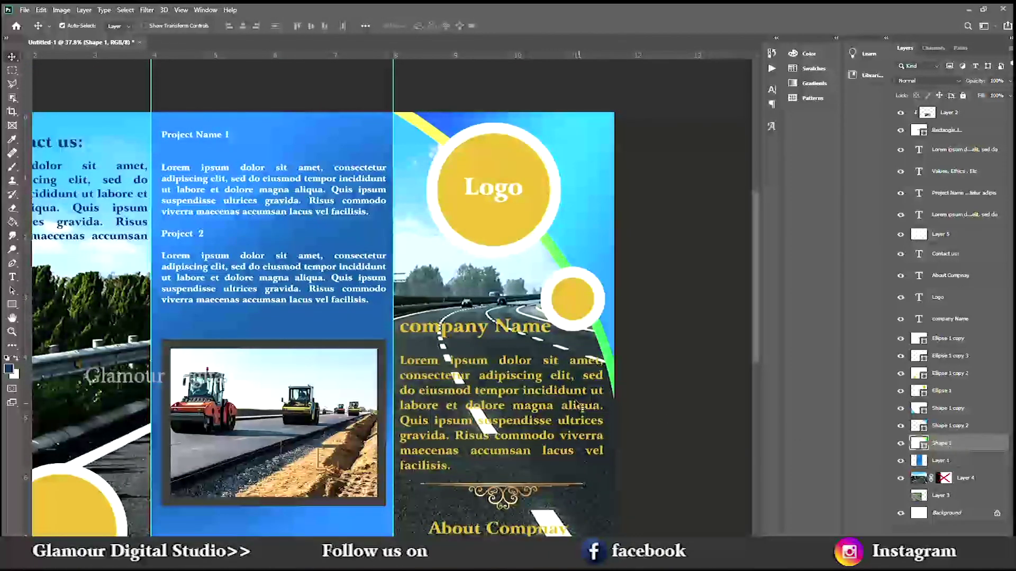
scroll(556, 379, down, 2)
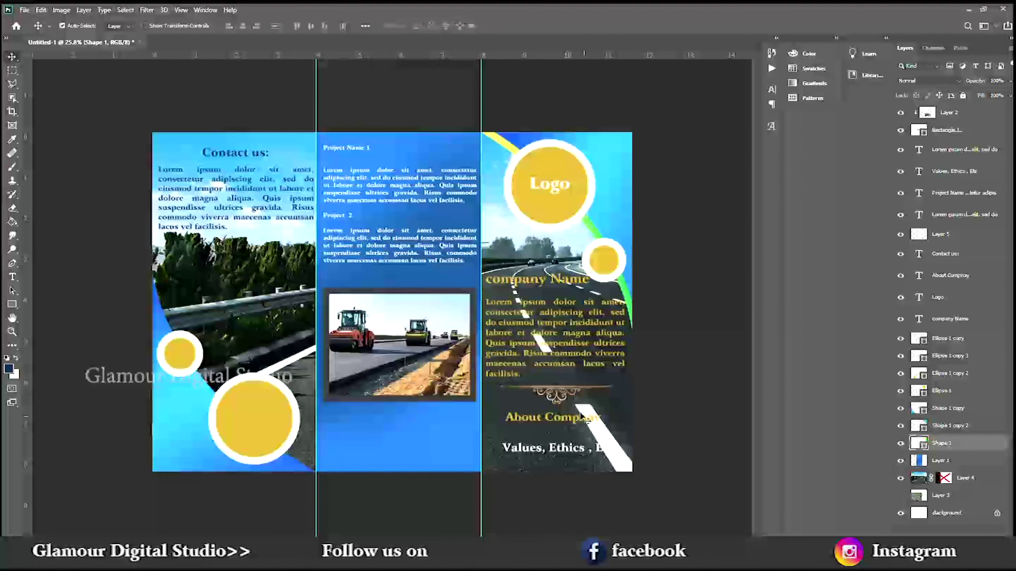